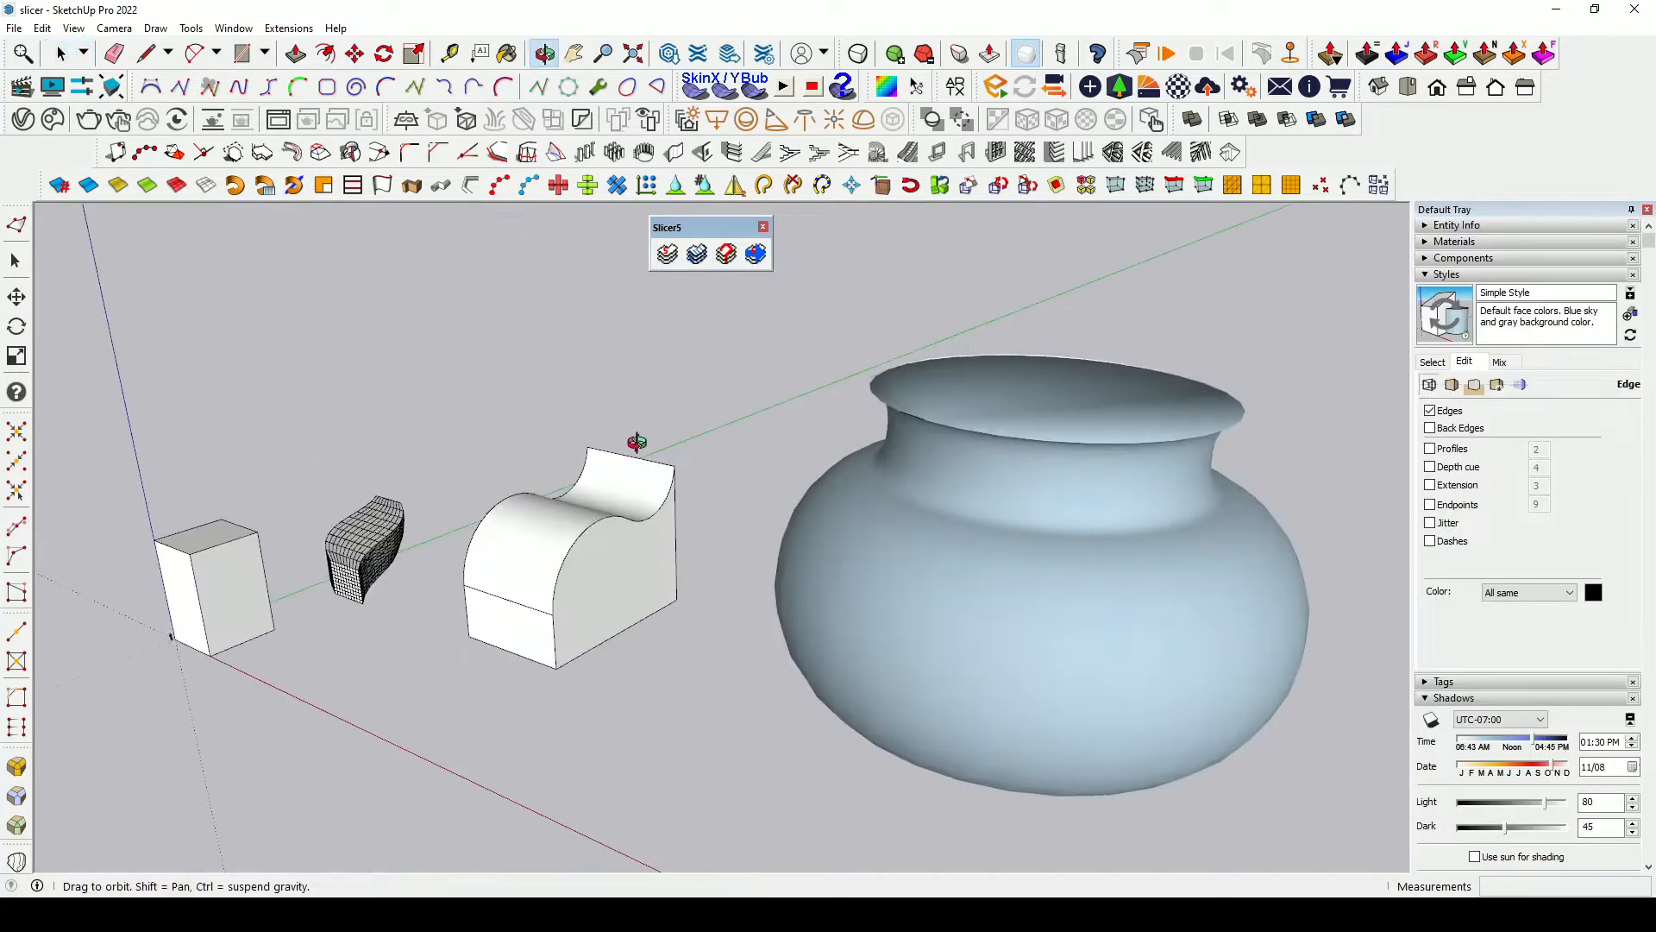
# Step: Examine the four sample solids in the scene from several angles
pyautogui.moveTo(639, 443); pyautogui.dragTo(691, 449, button='middle')
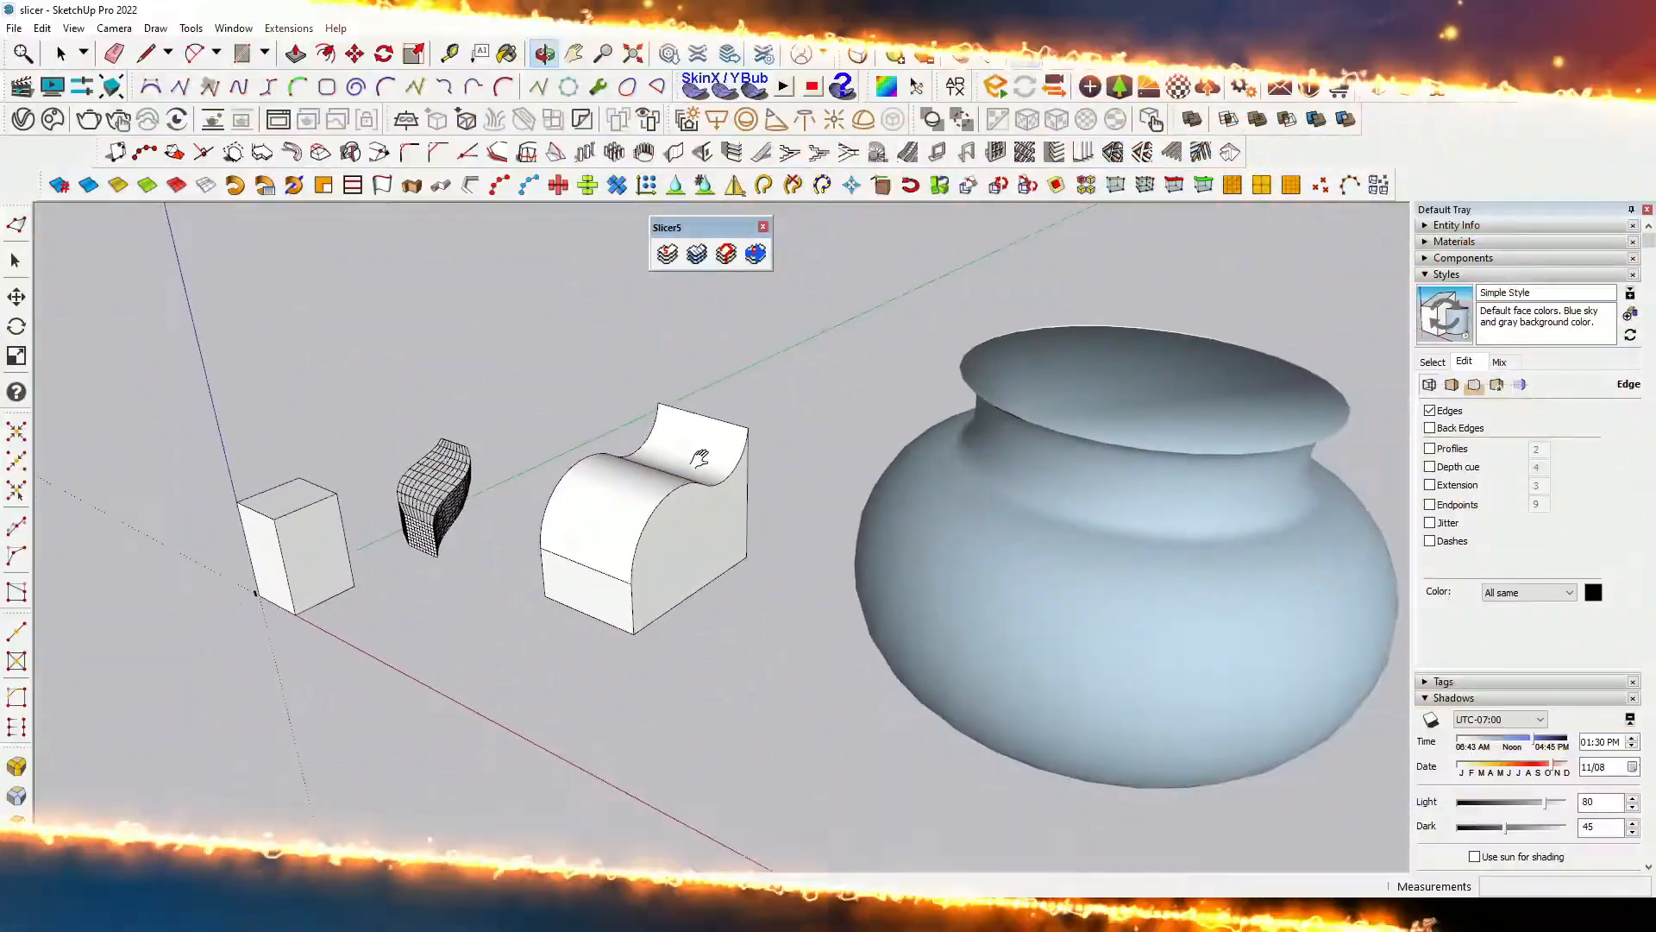
pyautogui.keyDown('shift'); pyautogui.moveTo(700, 458); pyautogui.dragTo(715, 453, button='middle'); pyautogui.keyUp('shift')
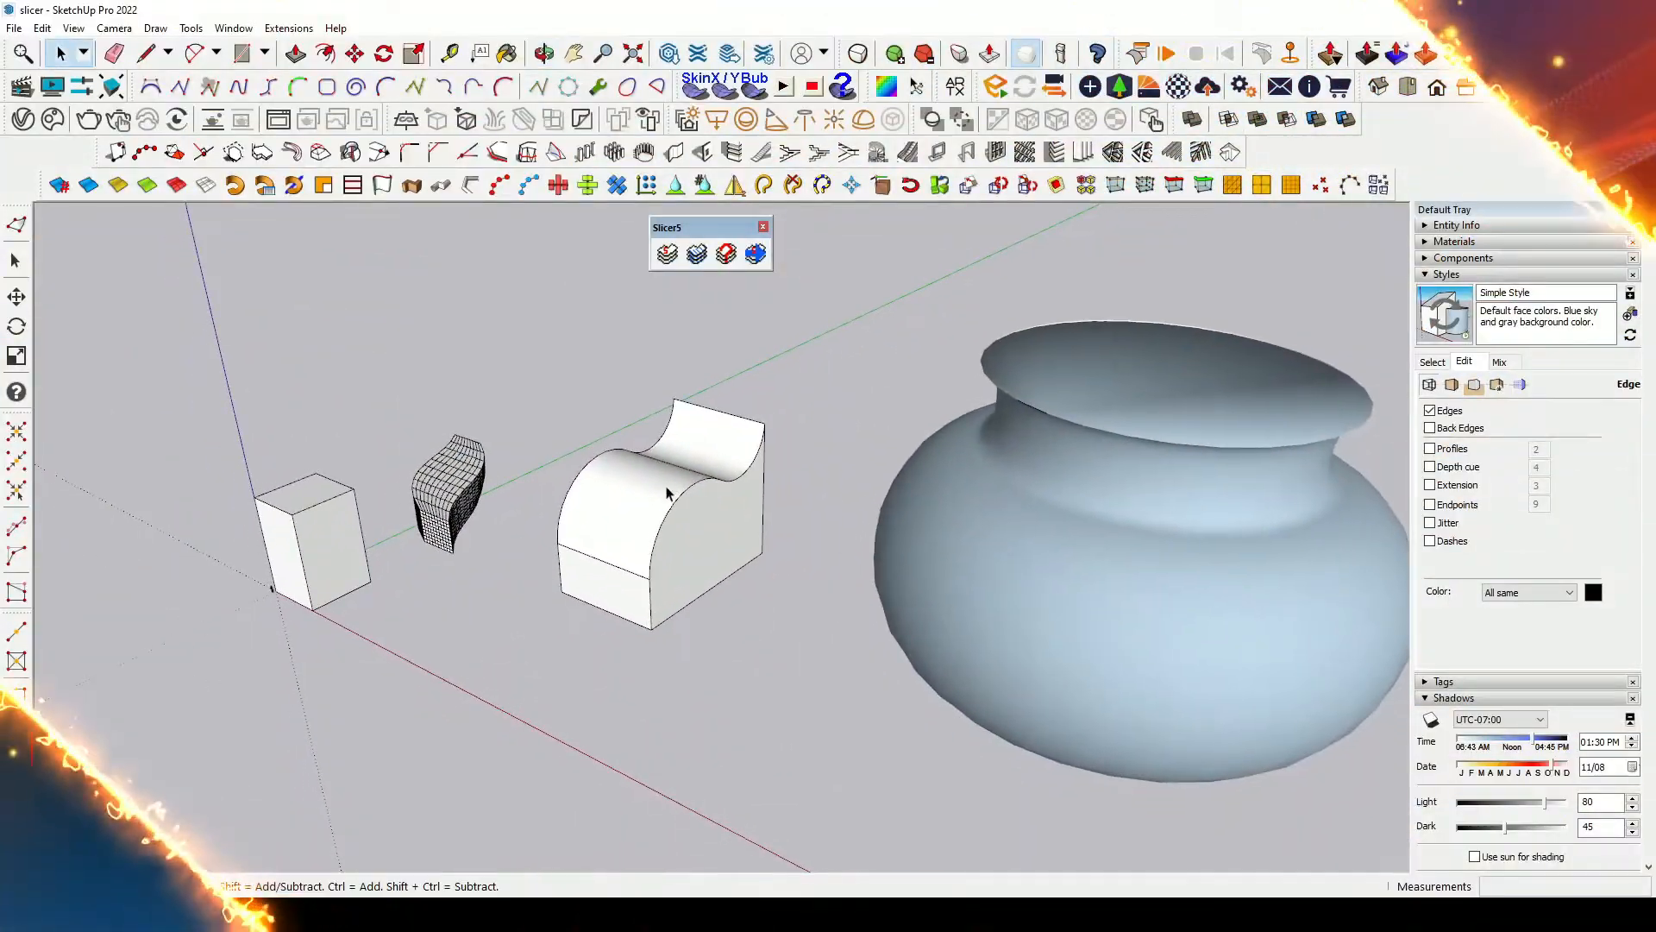
pyautogui.scroll(3, 631, 540)
pyautogui.scroll(-5, 629, 539)
pyautogui.moveTo(511, 515)
pyautogui.mouseDown(button='middle')
pyautogui.moveTo(1062, 567)
pyautogui.moveTo(1286, 399)
pyautogui.moveTo(613, 451)
pyautogui.moveTo(509, 601)
pyautogui.mouseUp(button='middle')
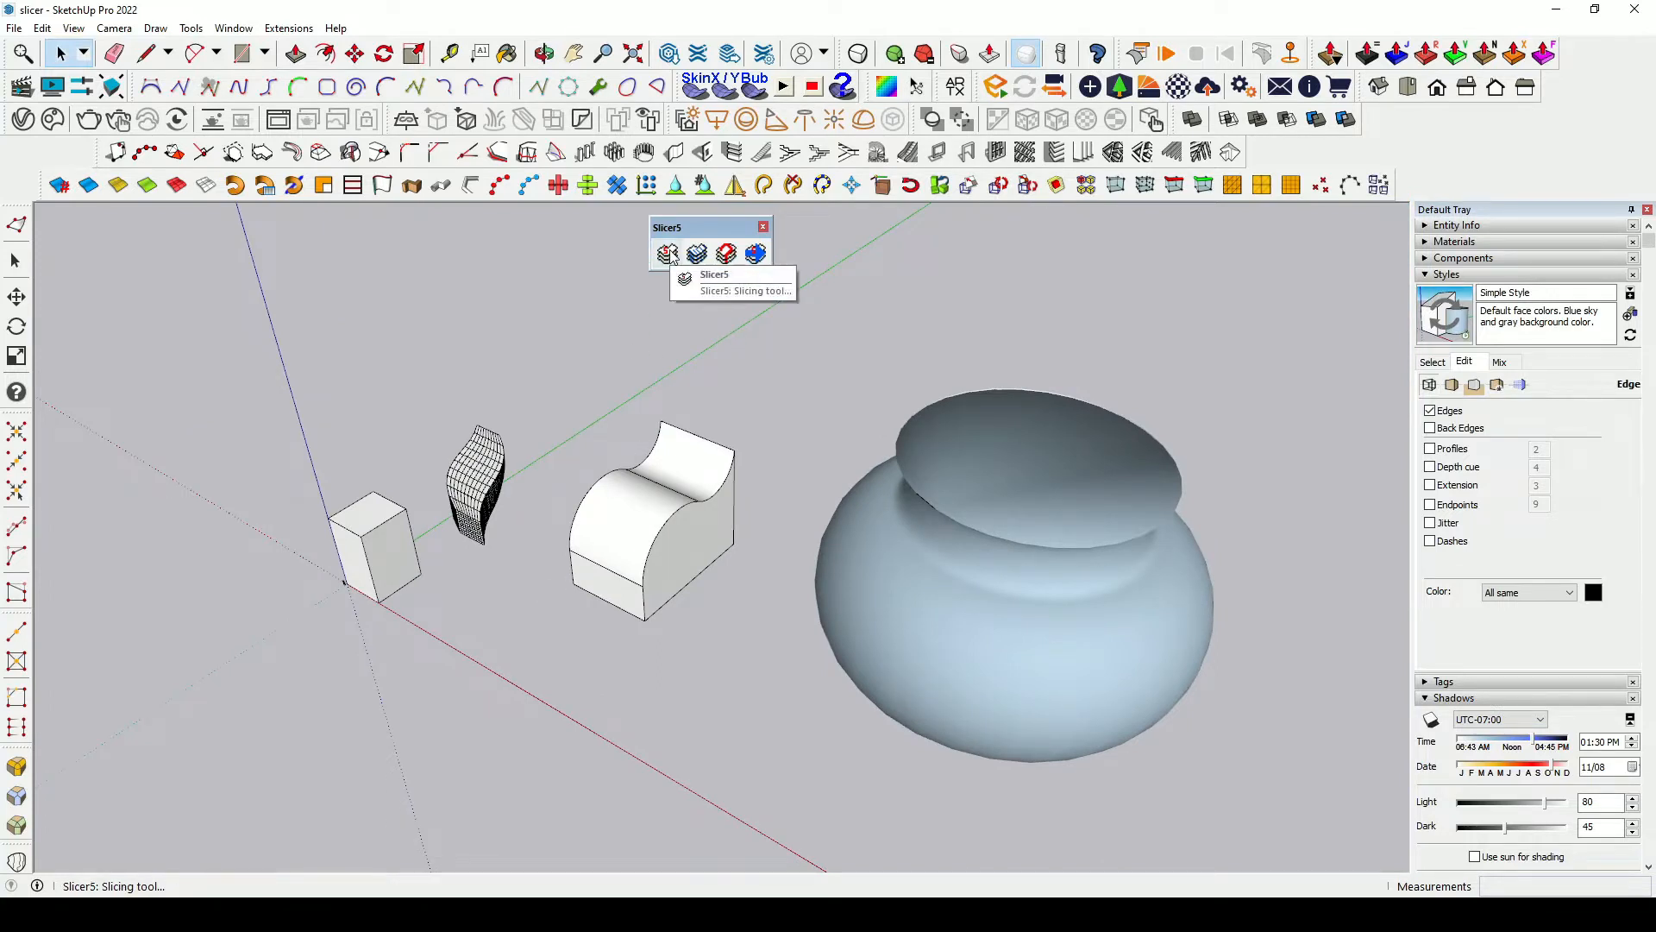
pyautogui.scroll(2, 523, 615)
pyautogui.keyDown('shift'); pyautogui.moveTo(523, 614); pyautogui.dragTo(629, 618, button='middle'); pyautogui.keyUp('shift')
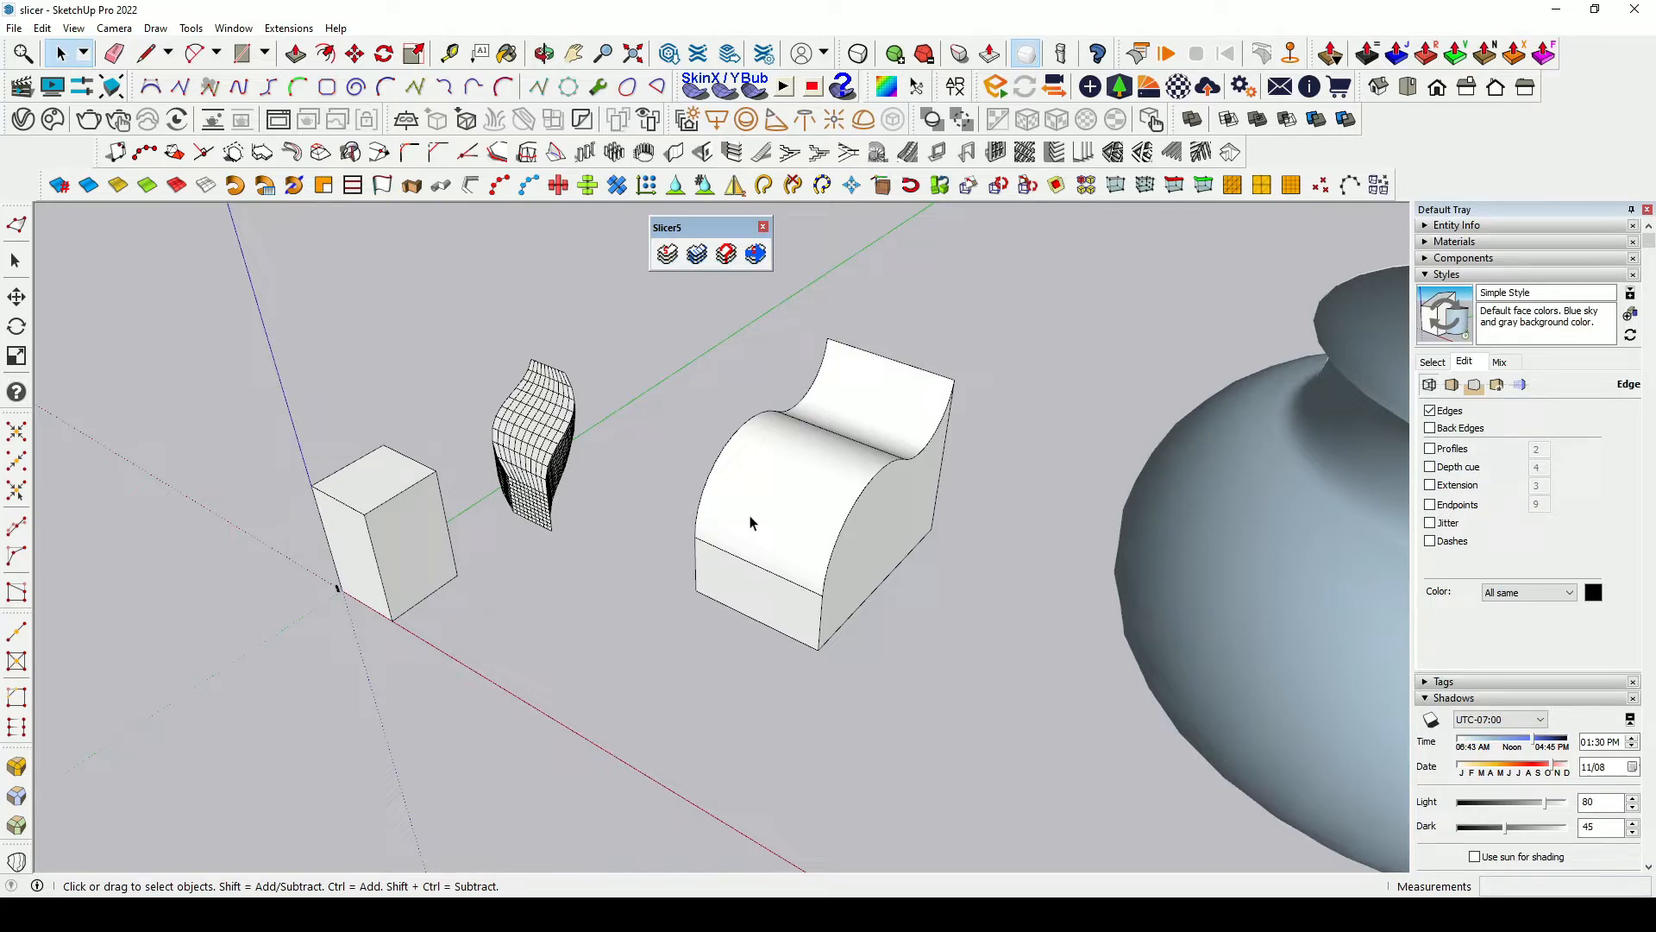
# Step: Select the rectangular box, open the Slicer5 parameters for it and set the slicing axis to Z
pyautogui.scroll(4, 313, 528)
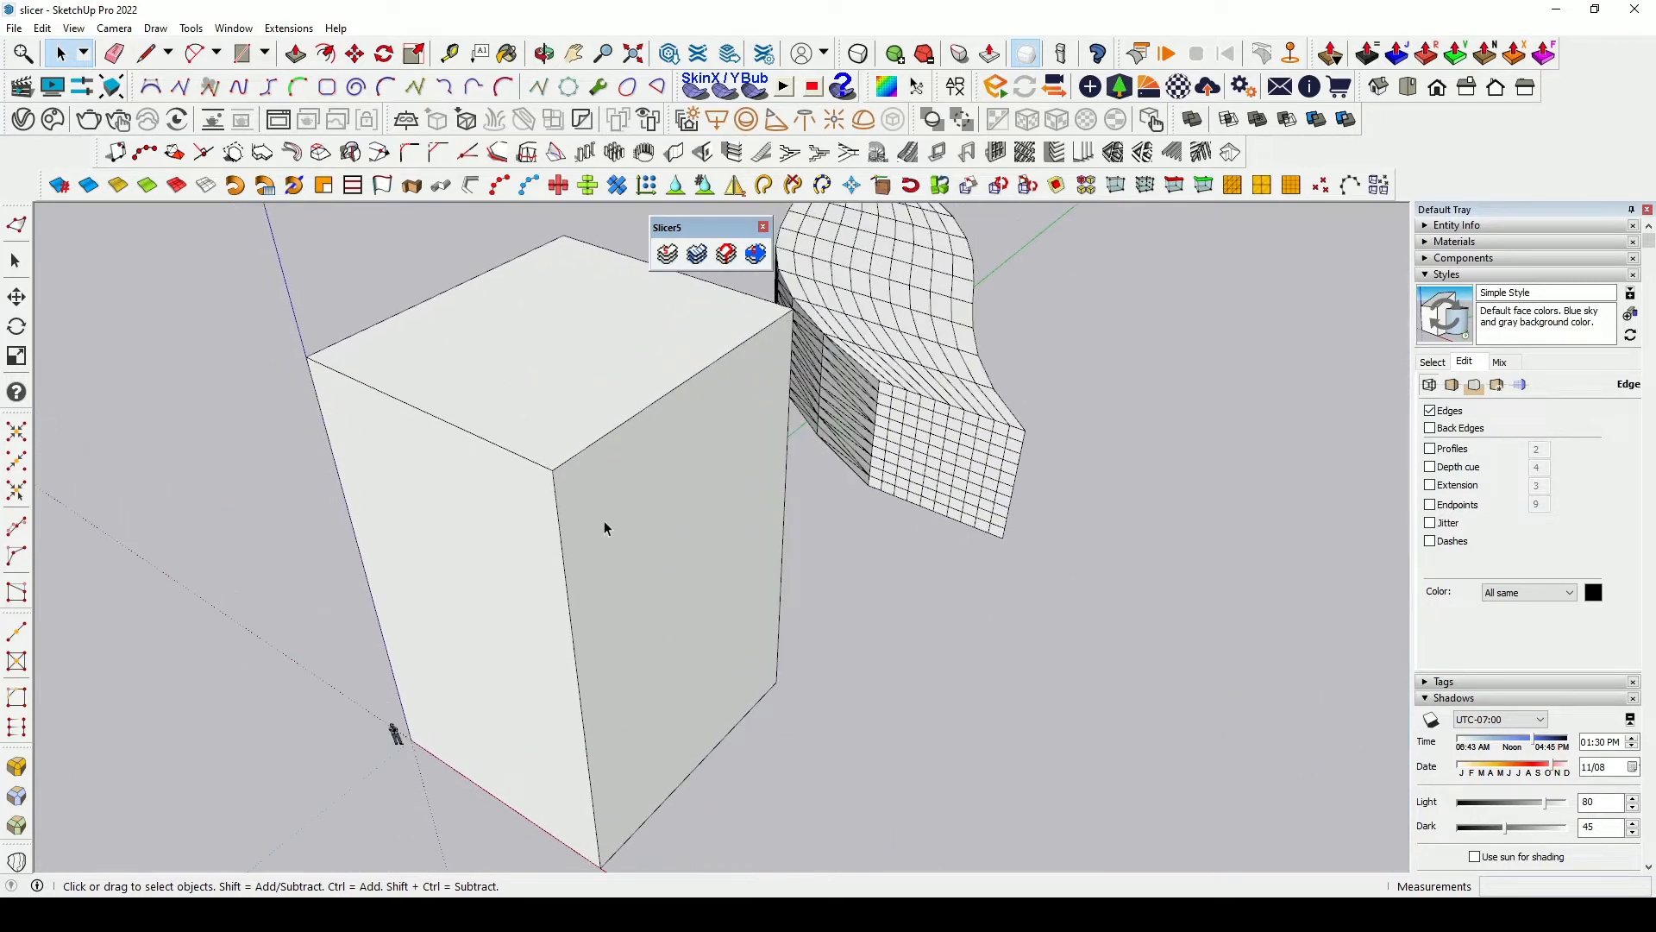
pyautogui.moveTo(604, 520); pyautogui.dragTo(505, 280, button='middle')
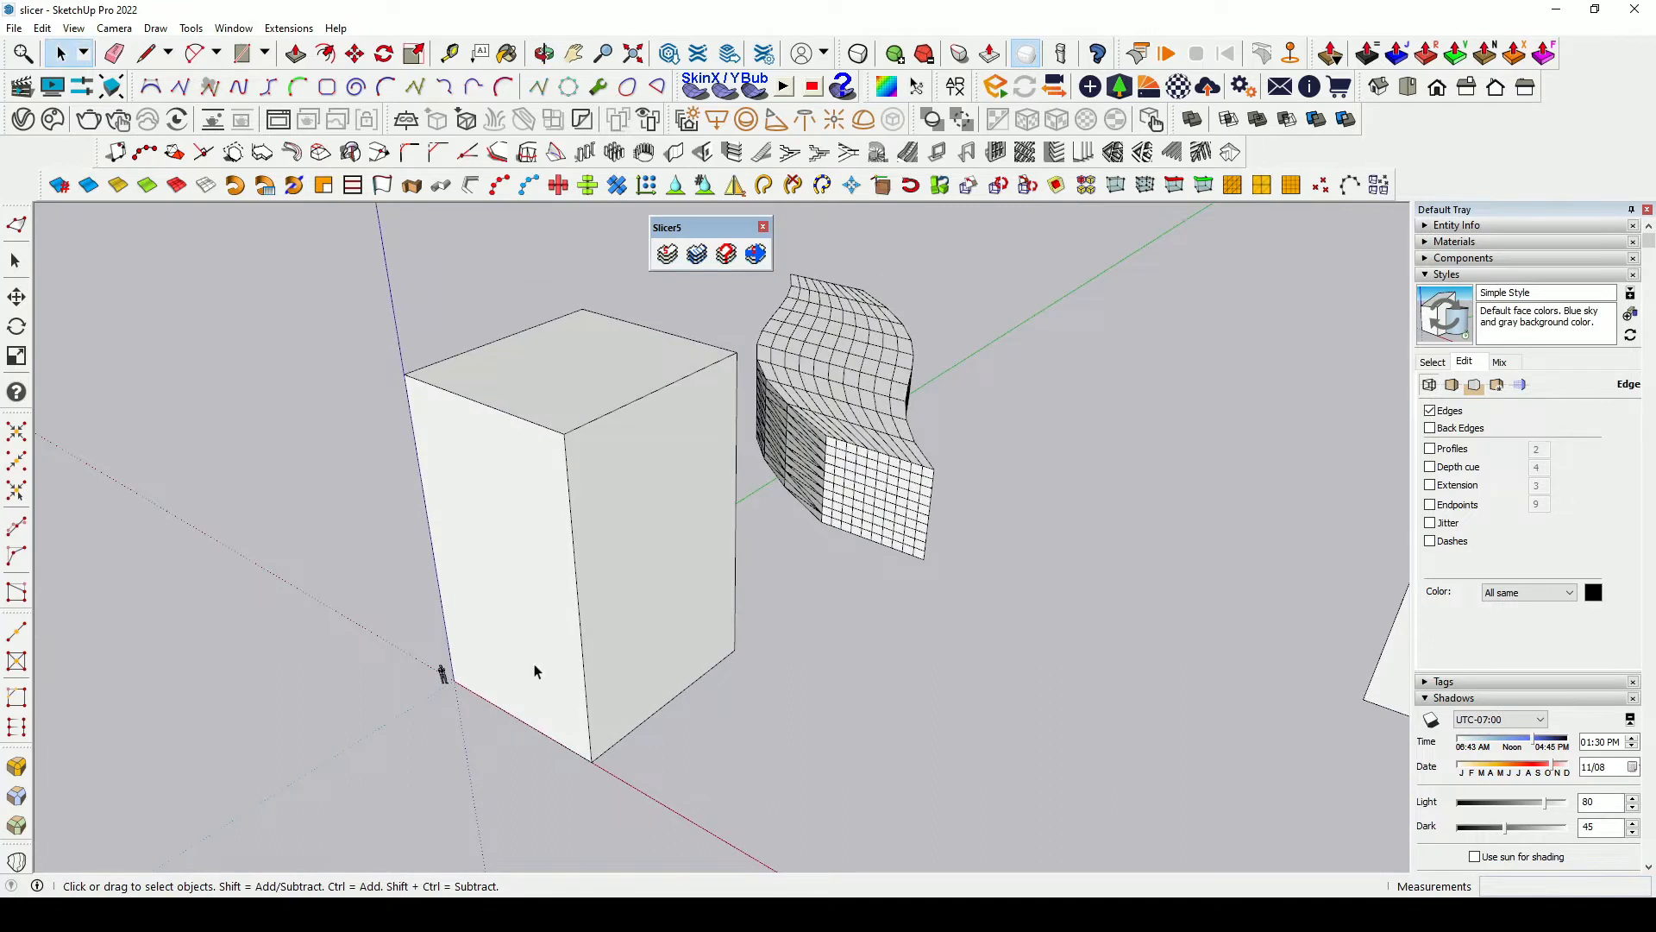
pyautogui.click(557, 396)
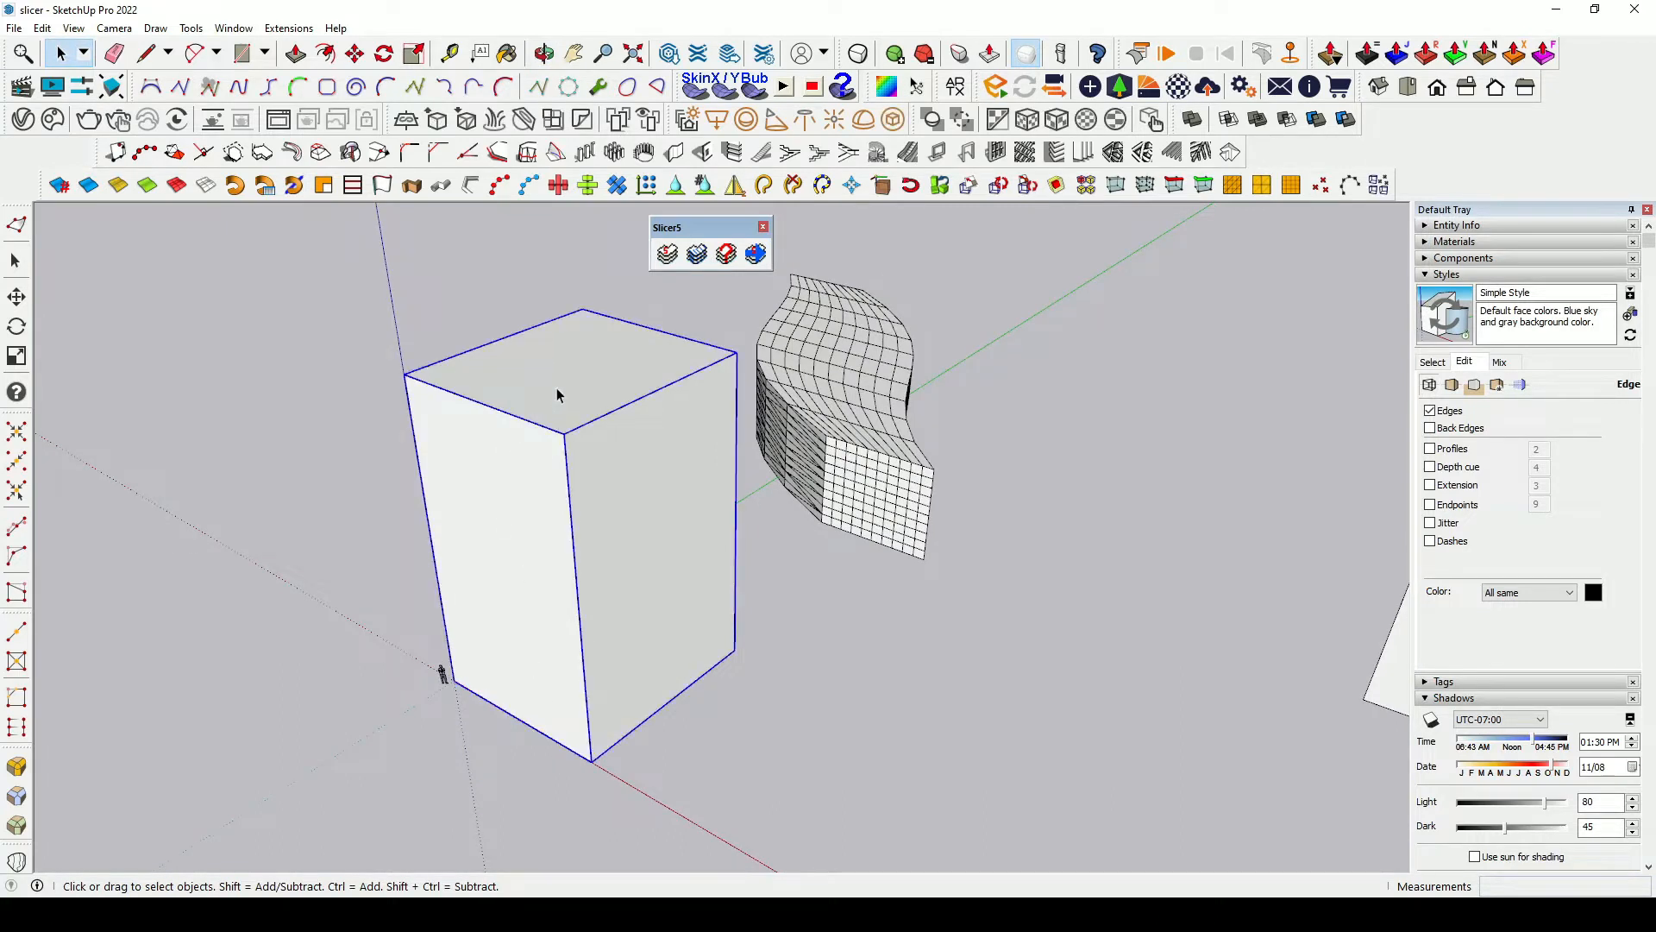
pyautogui.click(670, 256)
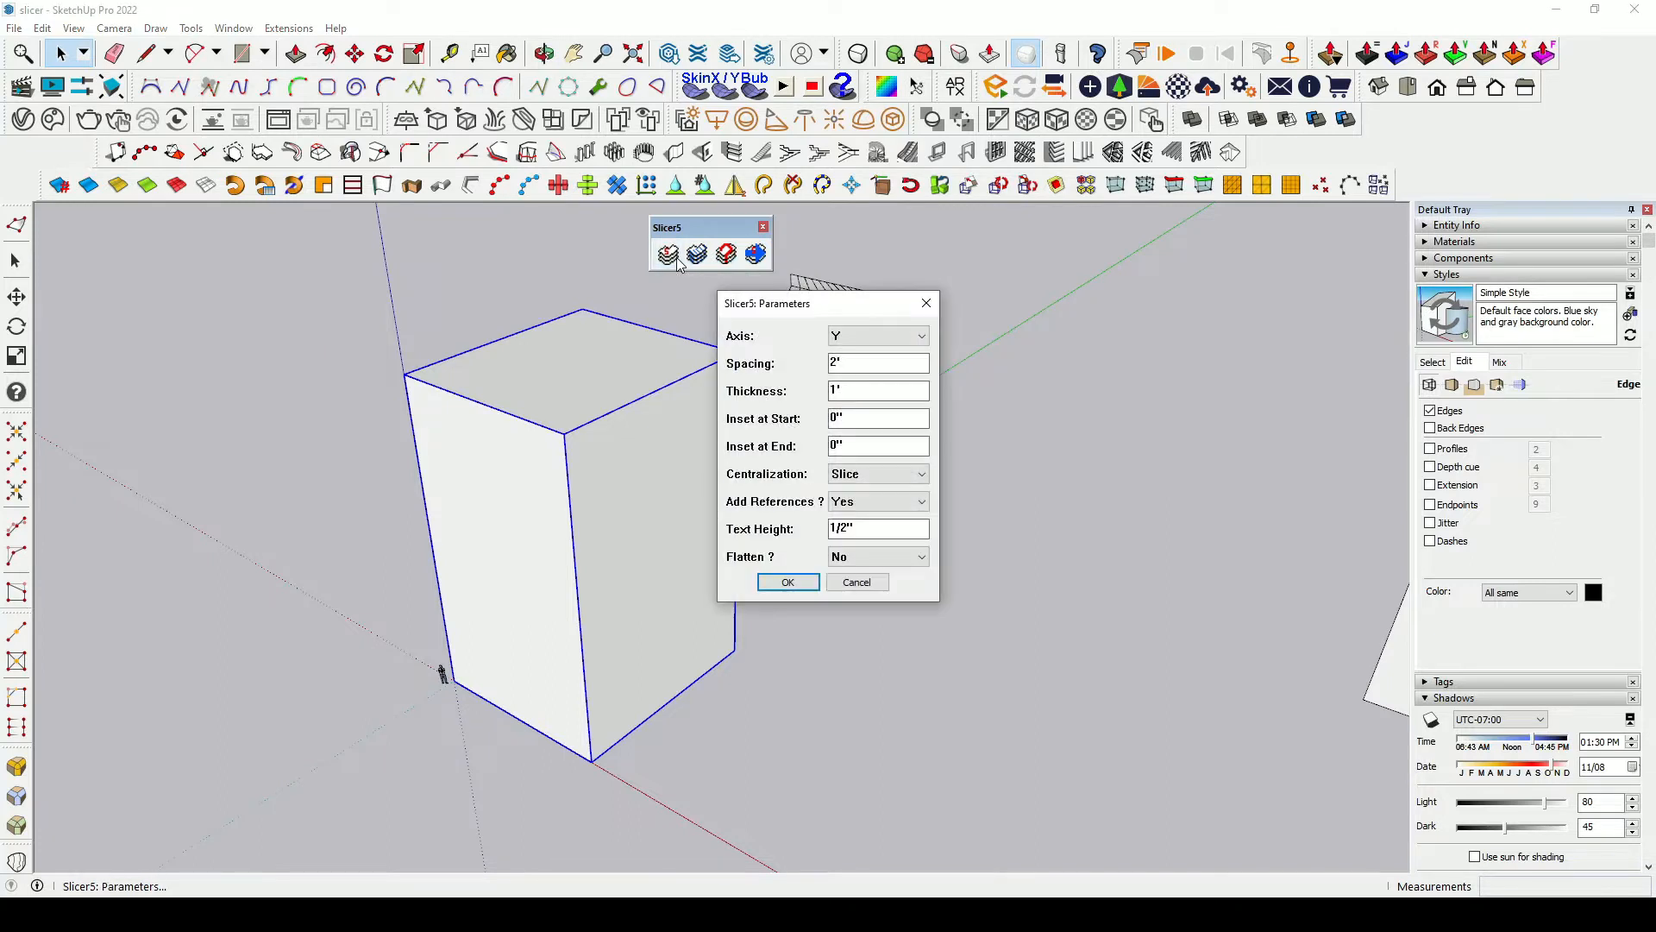
pyautogui.moveTo(769, 309); pyautogui.dragTo(889, 274)
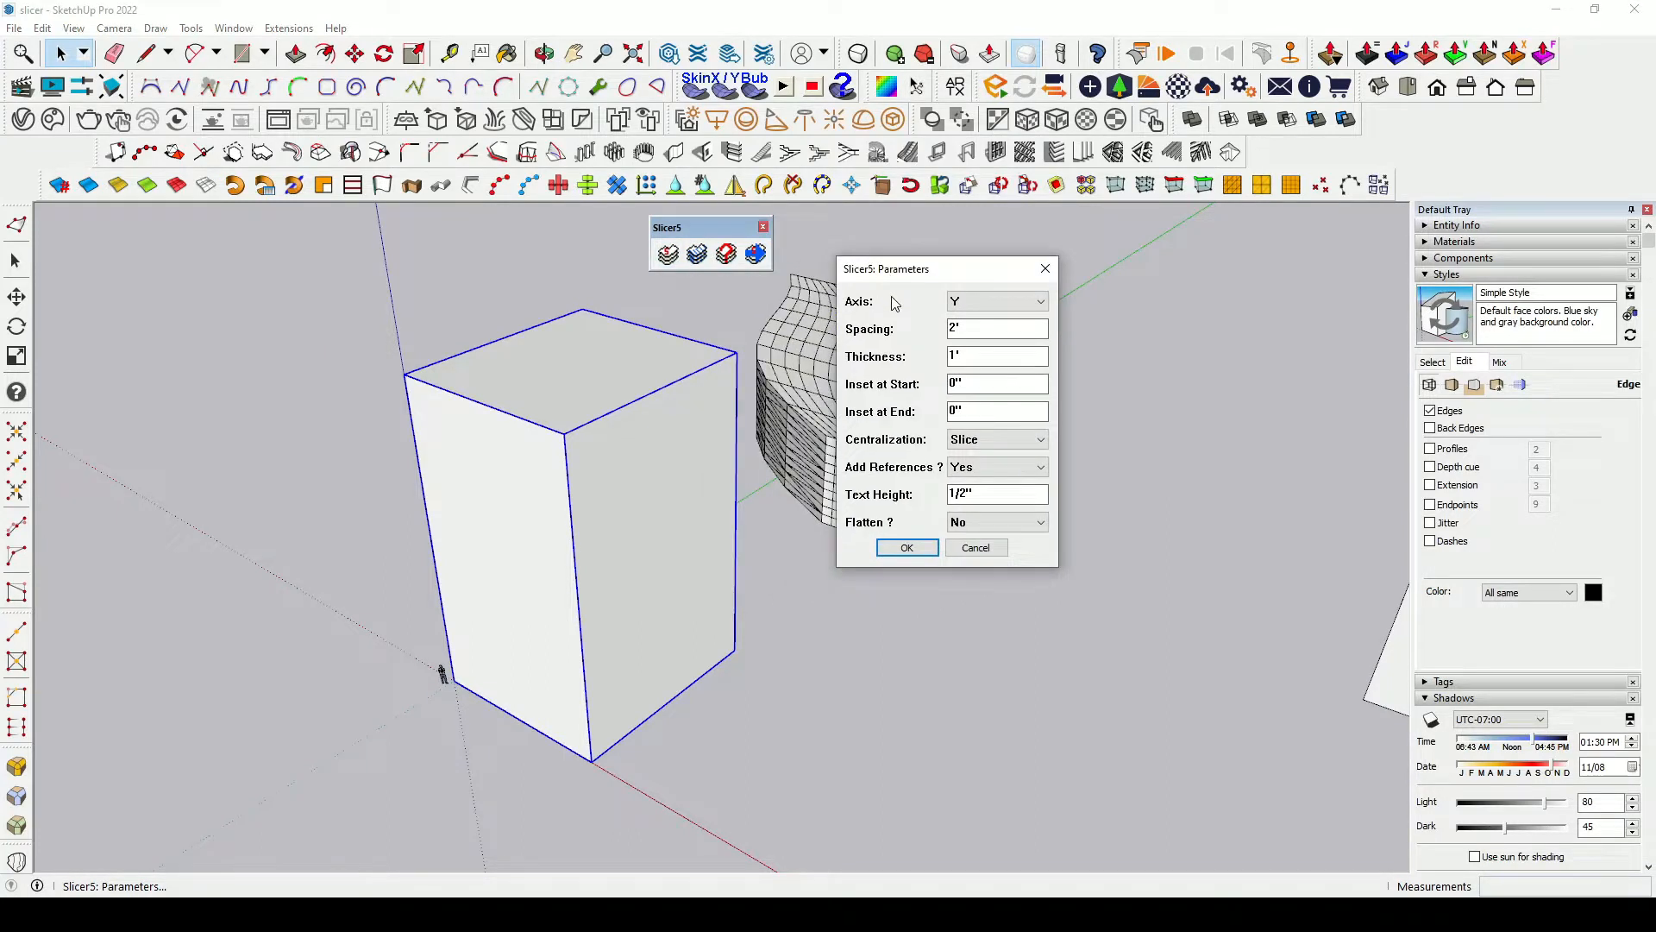
pyautogui.click(991, 308)
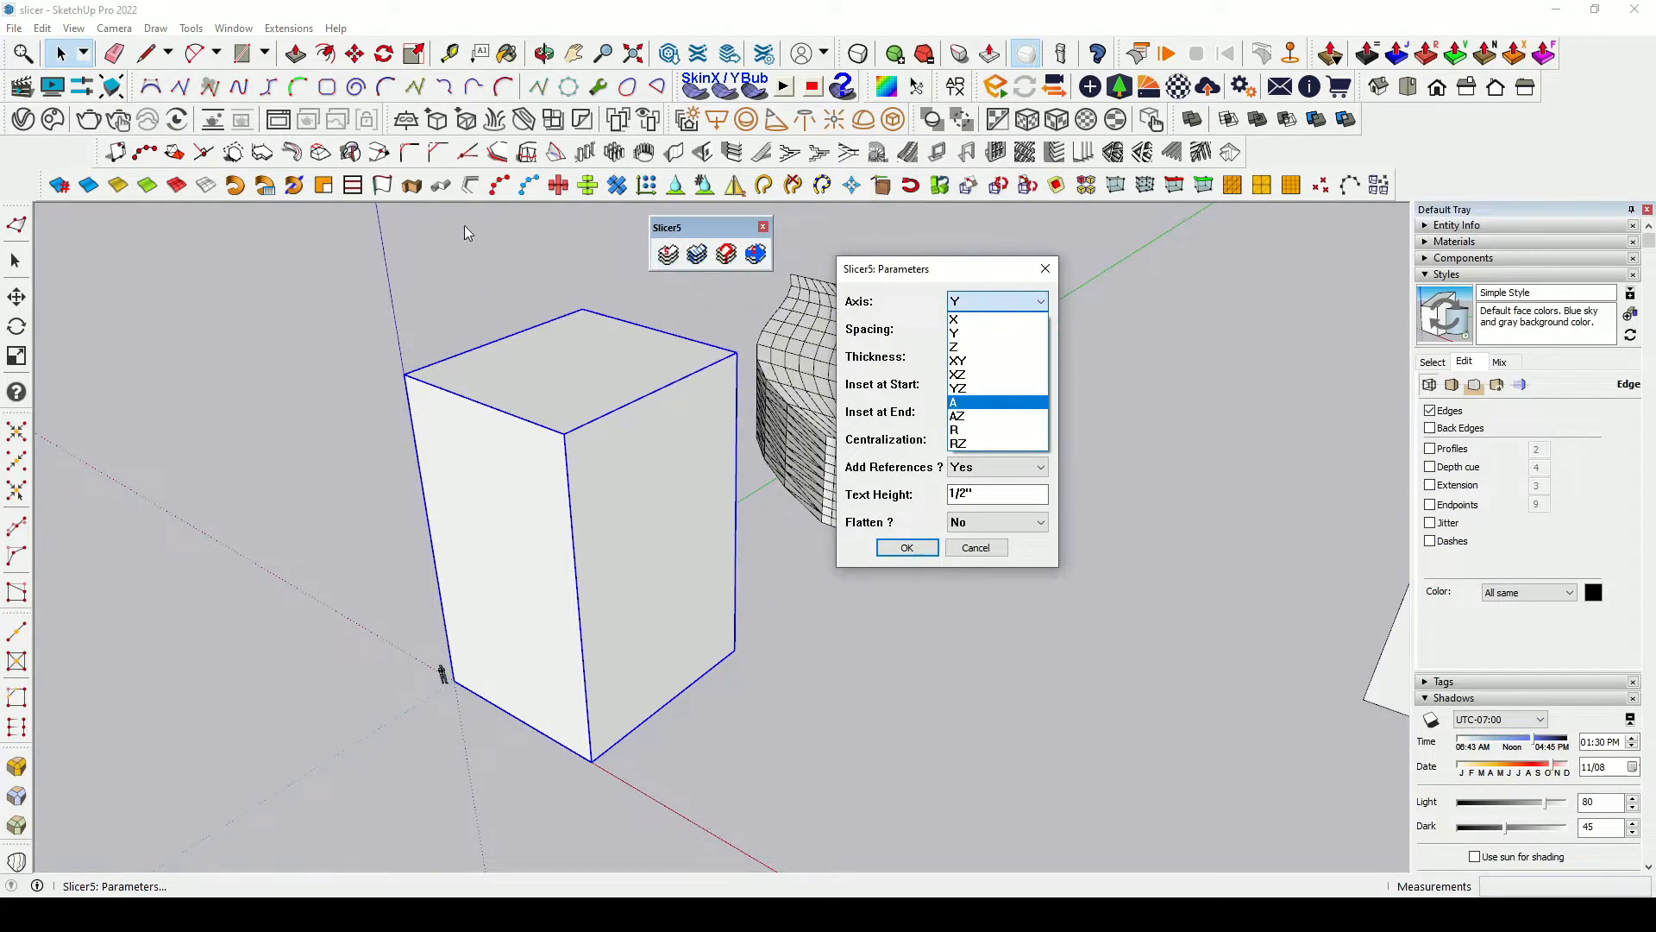
pyautogui.click(979, 347)
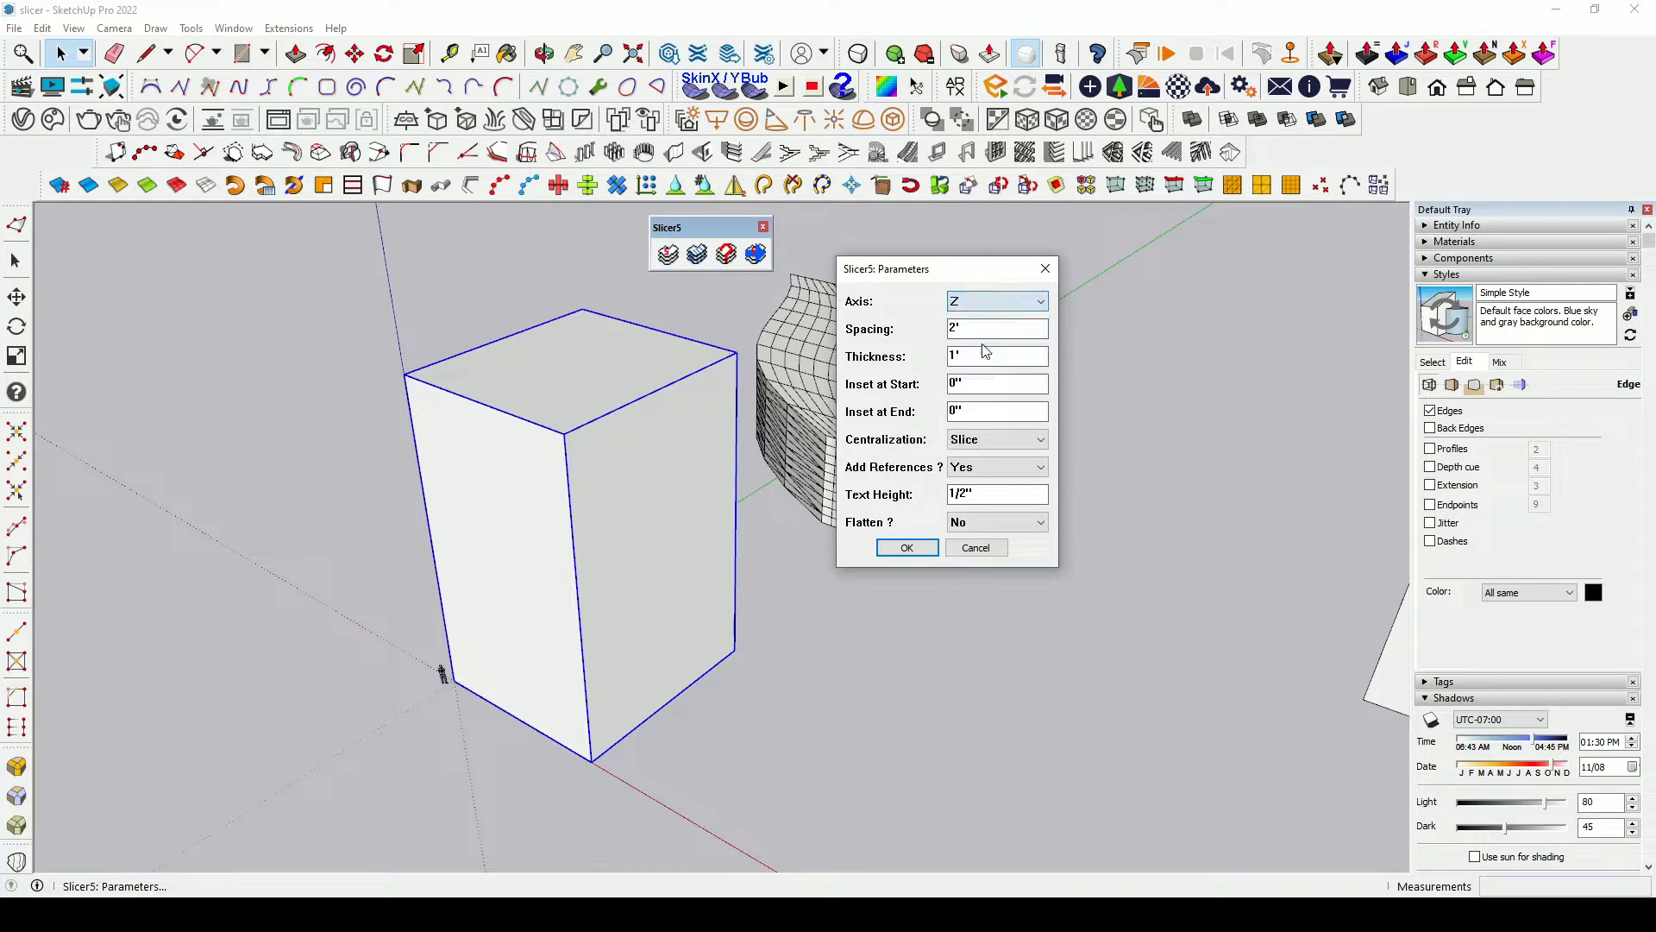
pyautogui.click(978, 314)
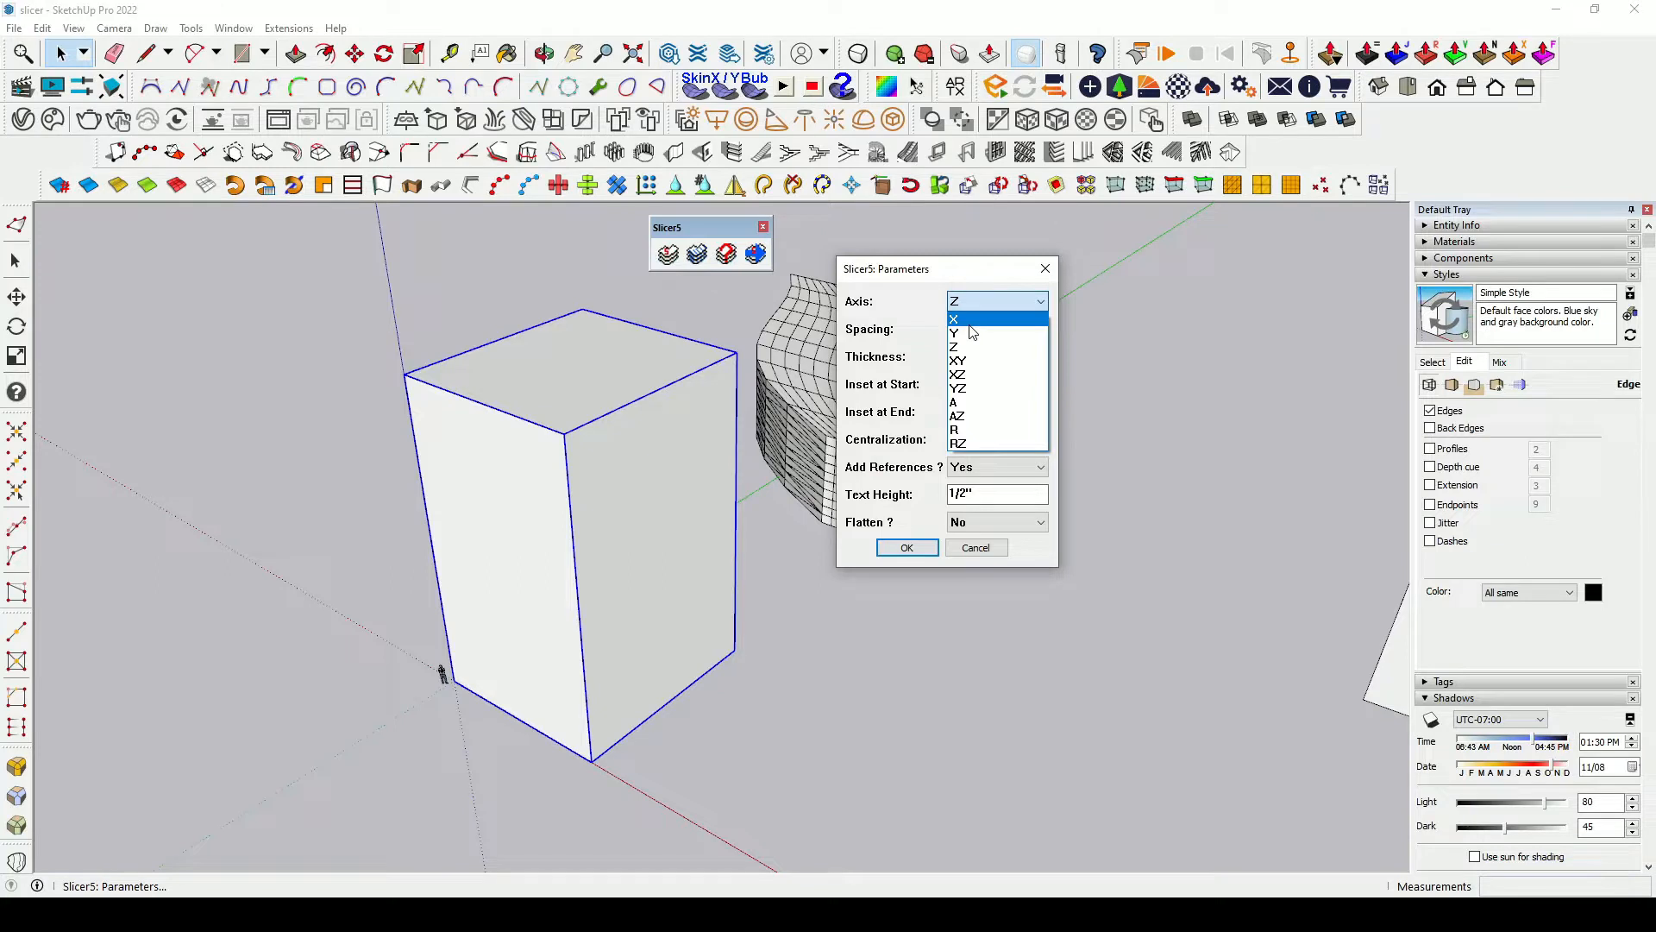
pyautogui.click(968, 320)
pyautogui.click(968, 302)
pyautogui.click(959, 347)
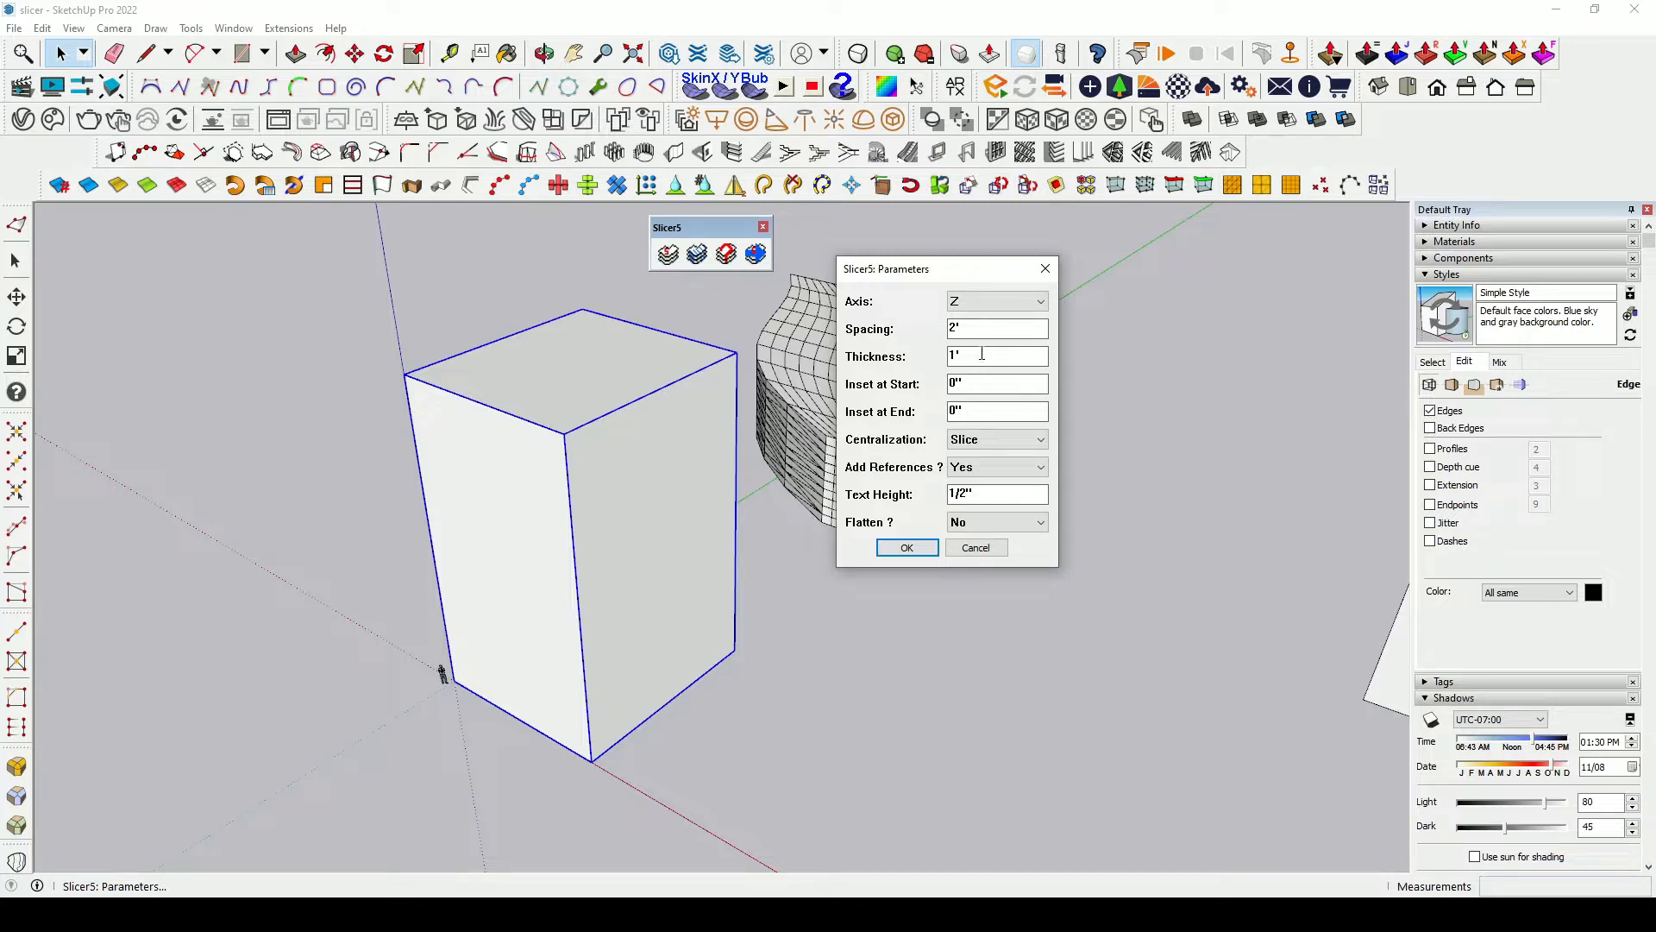
# Step: Set Flatten to Yes and slice the box with 2' spacing and 1' thickness
pyautogui.click(974, 525)
pyautogui.click(974, 532)
pyautogui.click(972, 525)
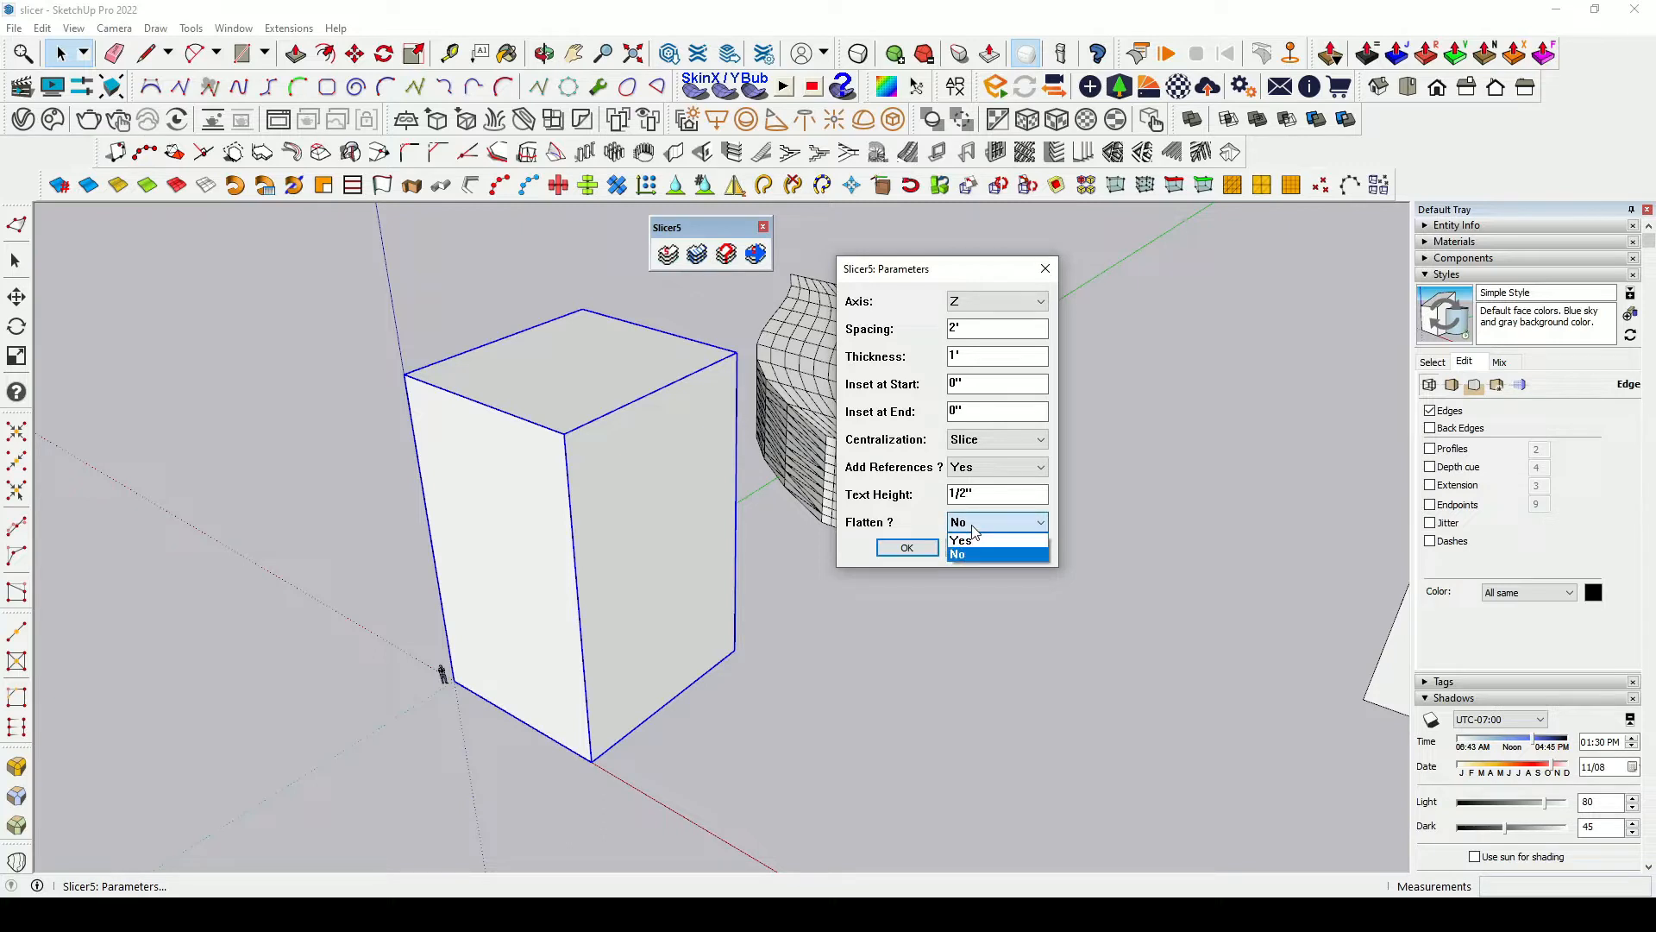
pyautogui.click(973, 524)
pyautogui.click(972, 524)
pyautogui.click(973, 529)
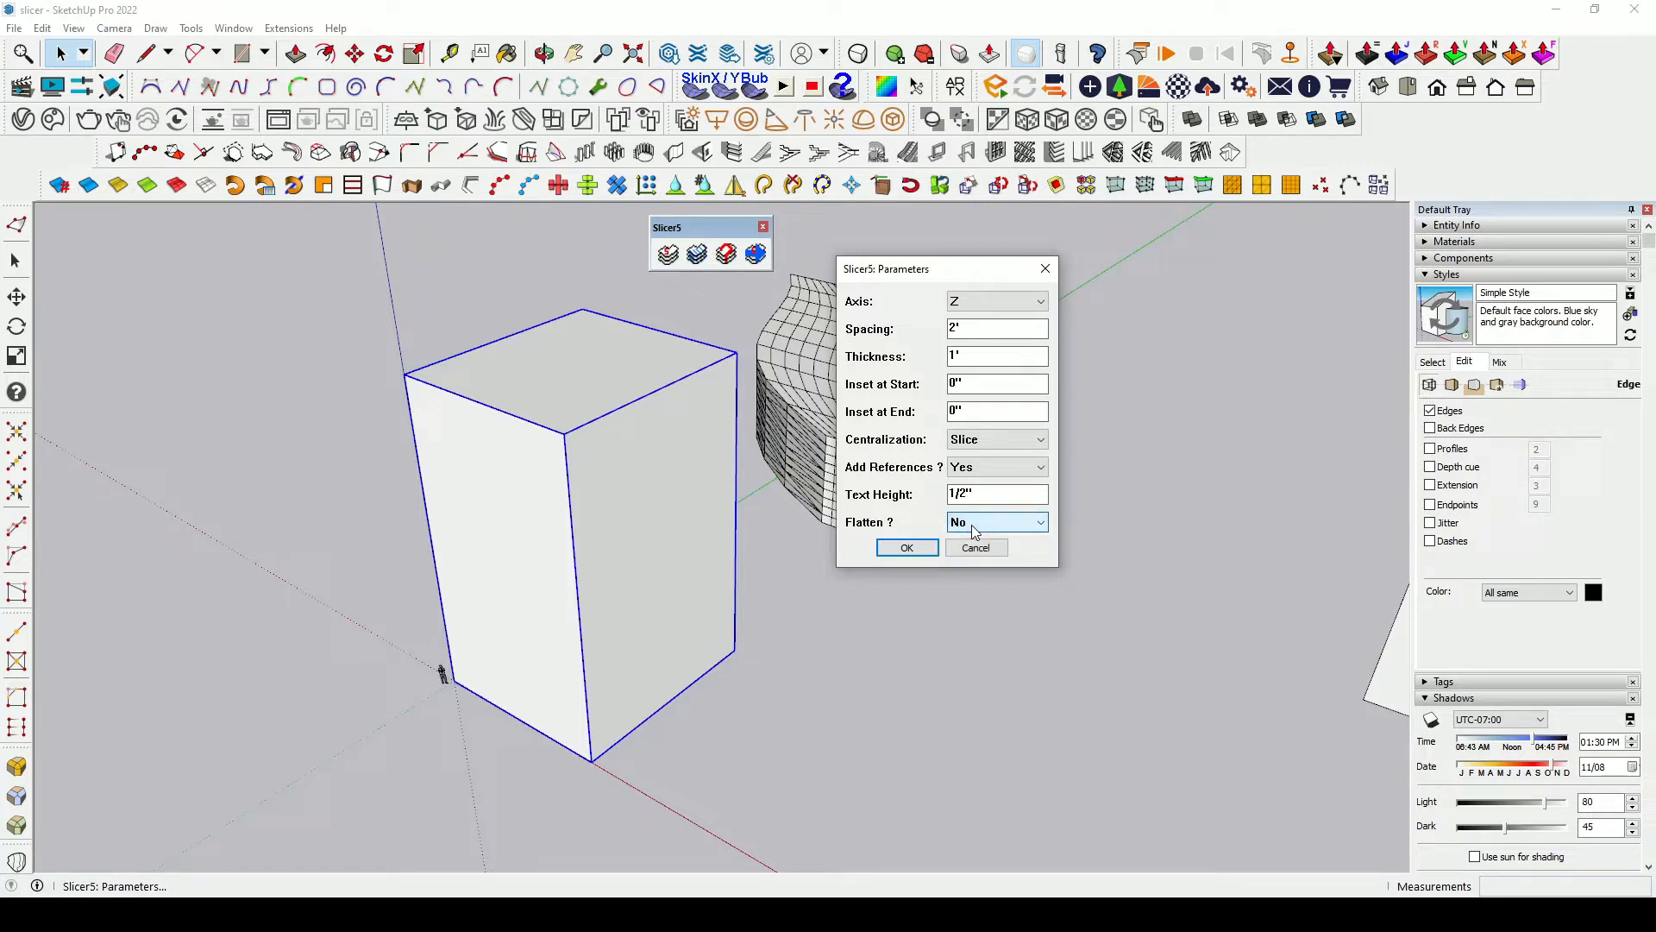
pyautogui.click(974, 531)
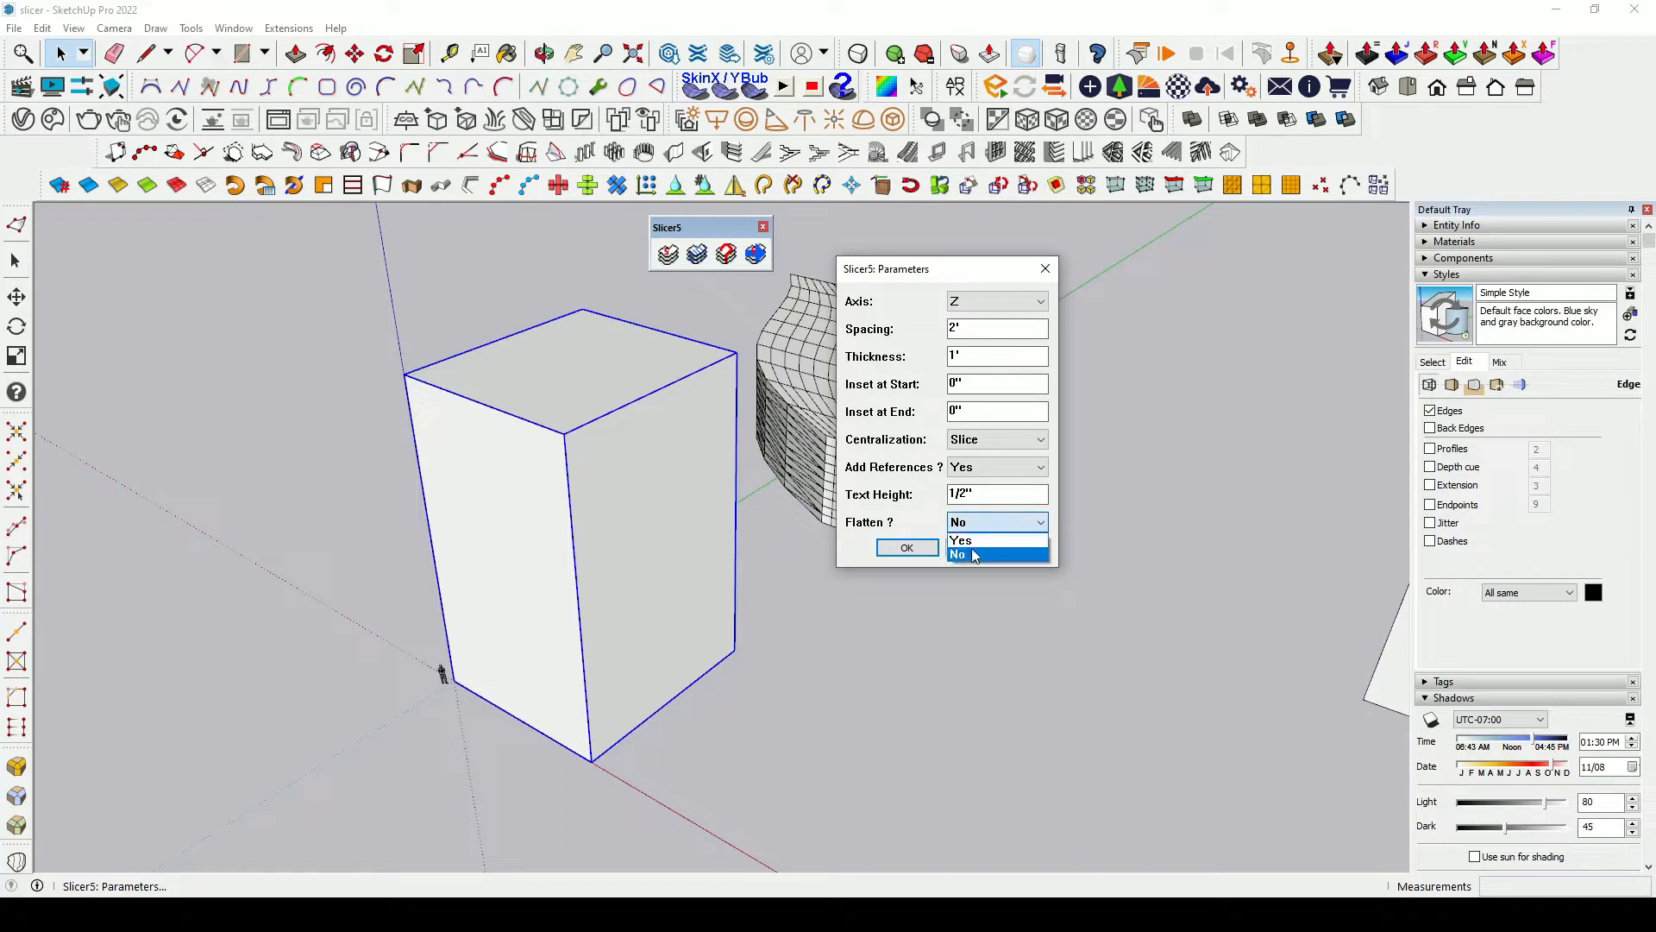
pyautogui.click(988, 545)
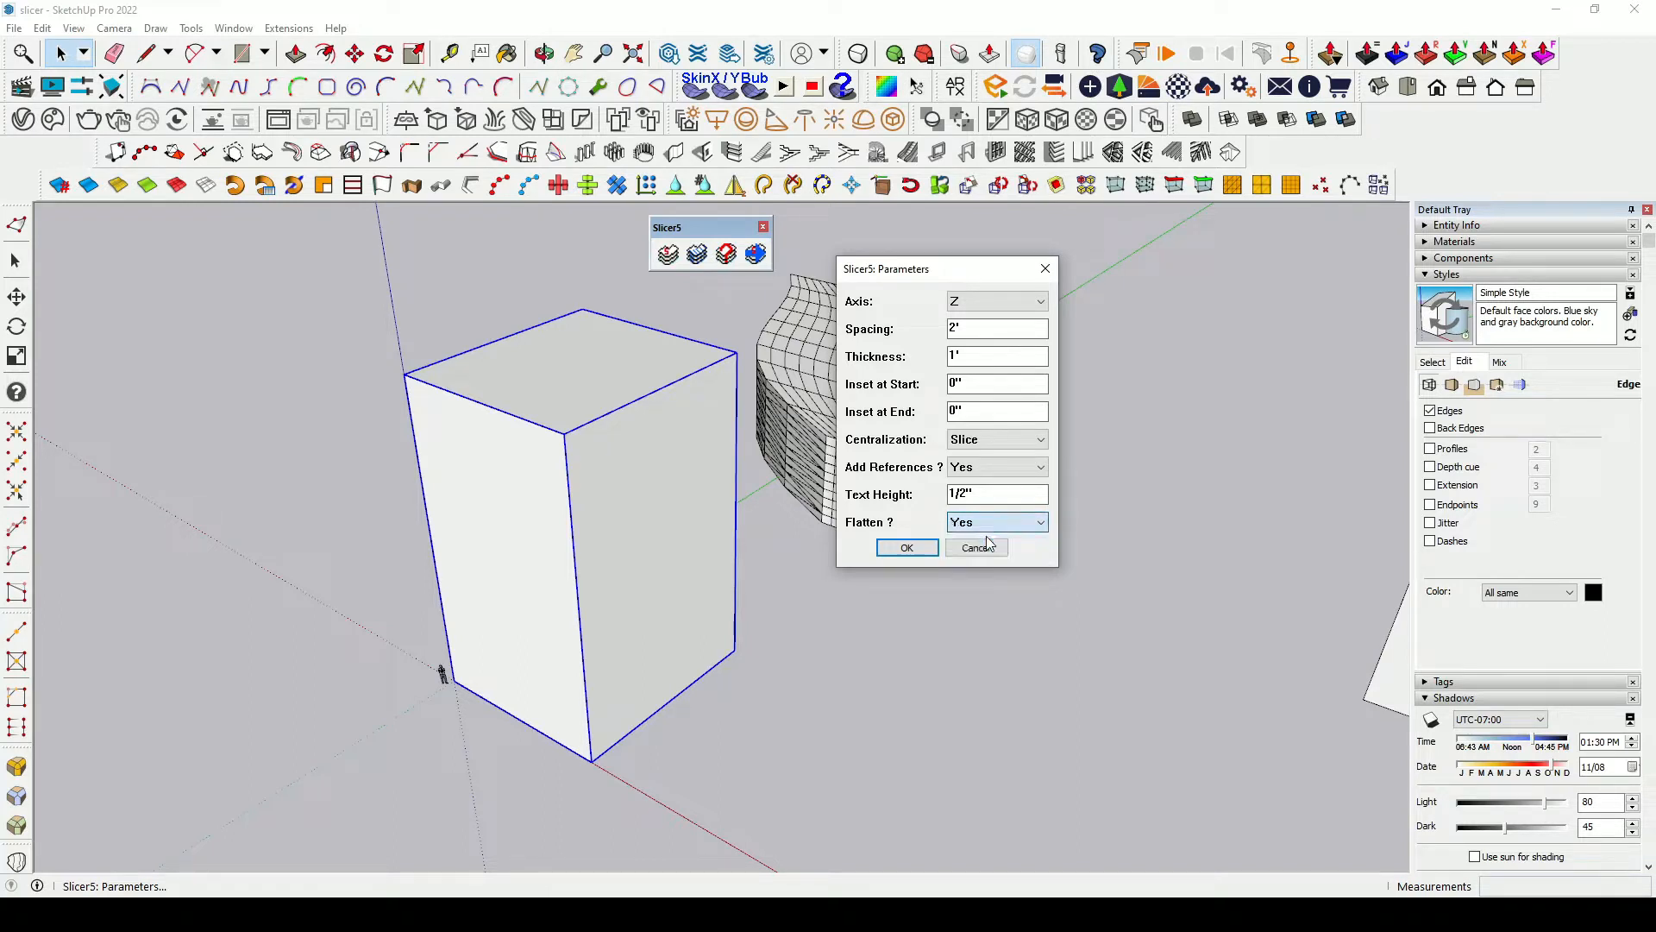
pyautogui.click(908, 548)
# Step: Examine the box's horizontal slices up close and the flattened slice layout beside it
pyautogui.scroll(-3, 509, 507)
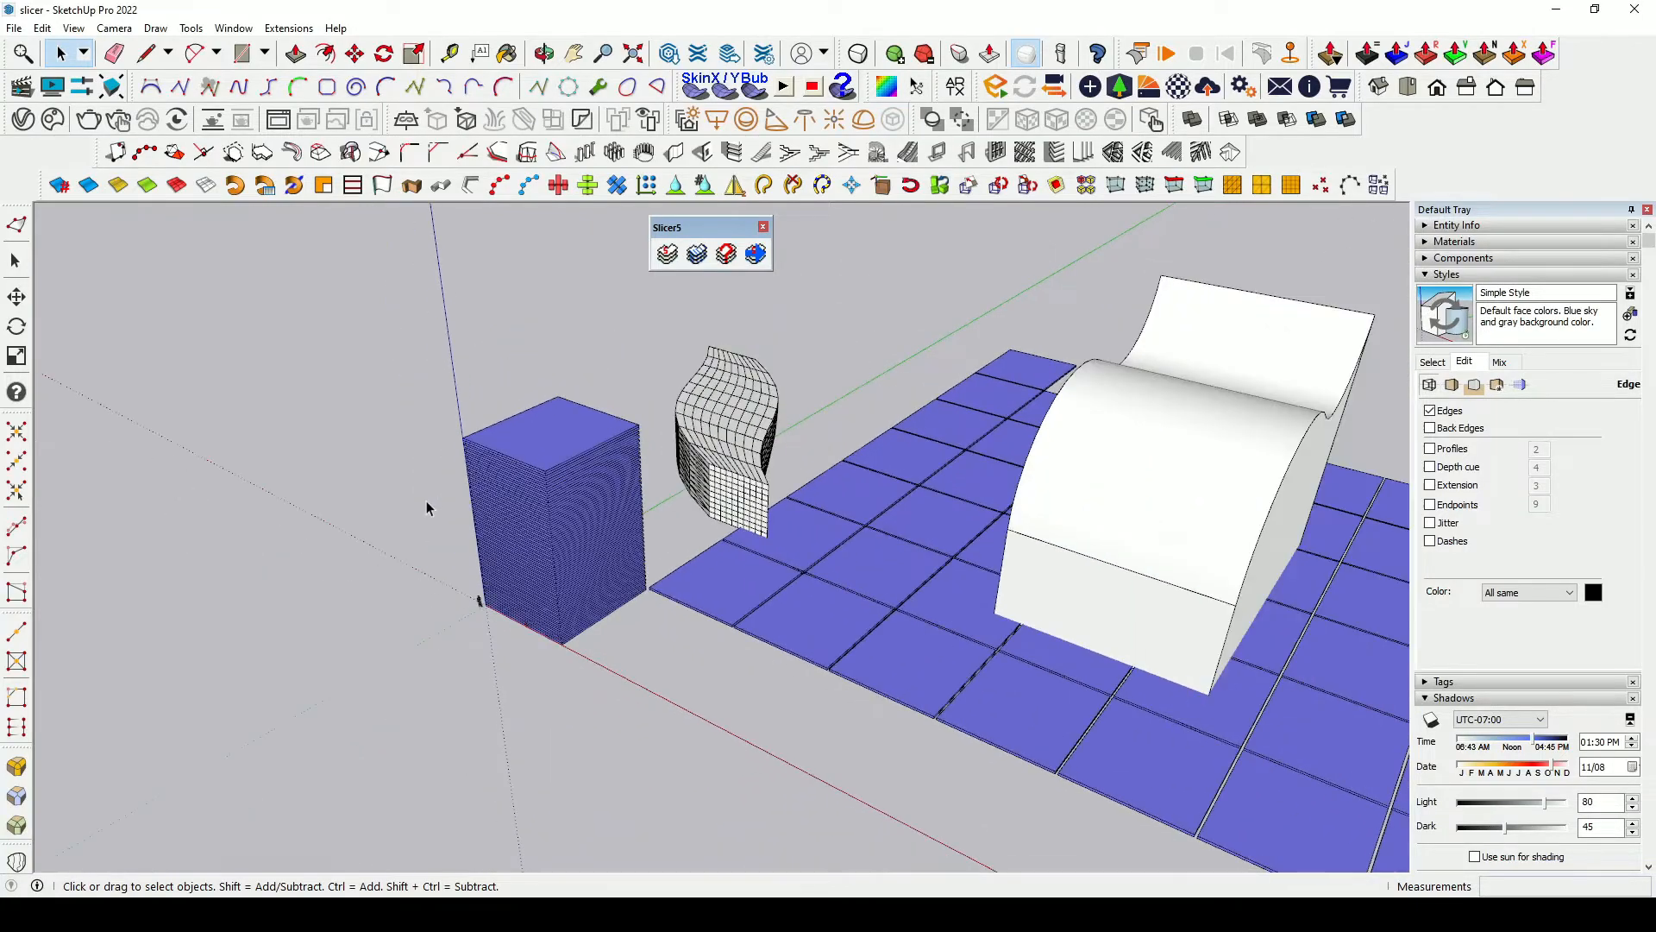
pyautogui.scroll(6, 562, 501)
pyautogui.moveTo(547, 618); pyautogui.dragTo(610, 463, button='middle')
pyautogui.scroll(-3, 634, 666)
pyautogui.scroll(3, 634, 666)
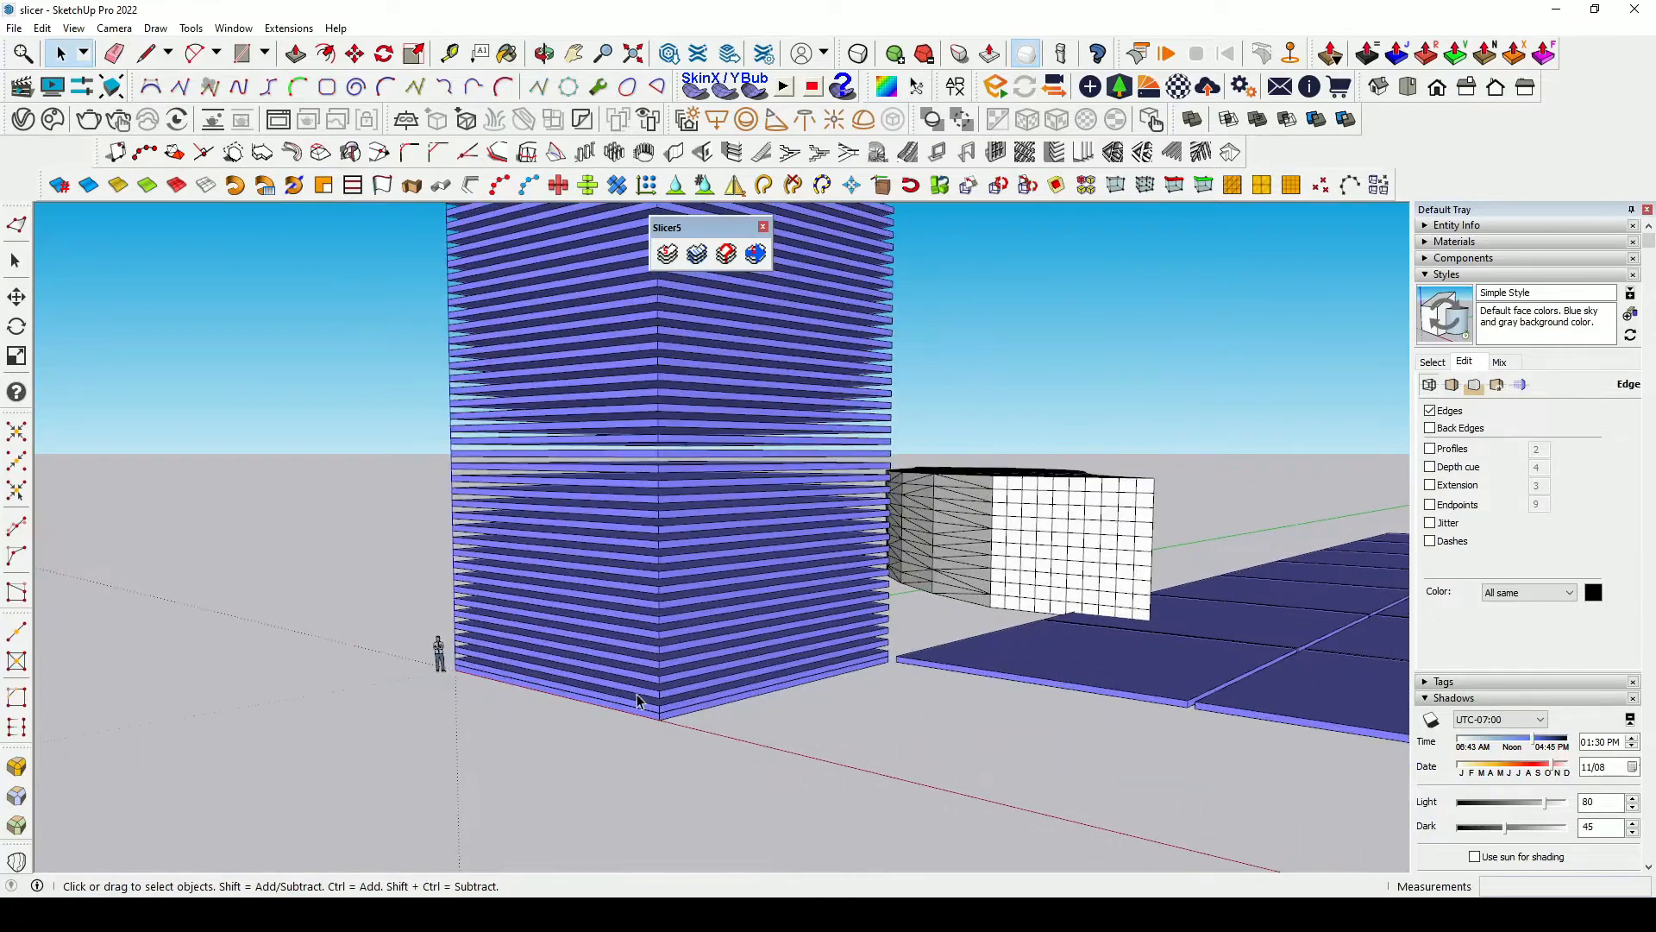
pyautogui.moveTo(634, 666)
pyautogui.mouseDown(button='middle')
pyautogui.moveTo(621, 595)
pyautogui.moveTo(634, 664)
pyautogui.mouseUp(button='middle')
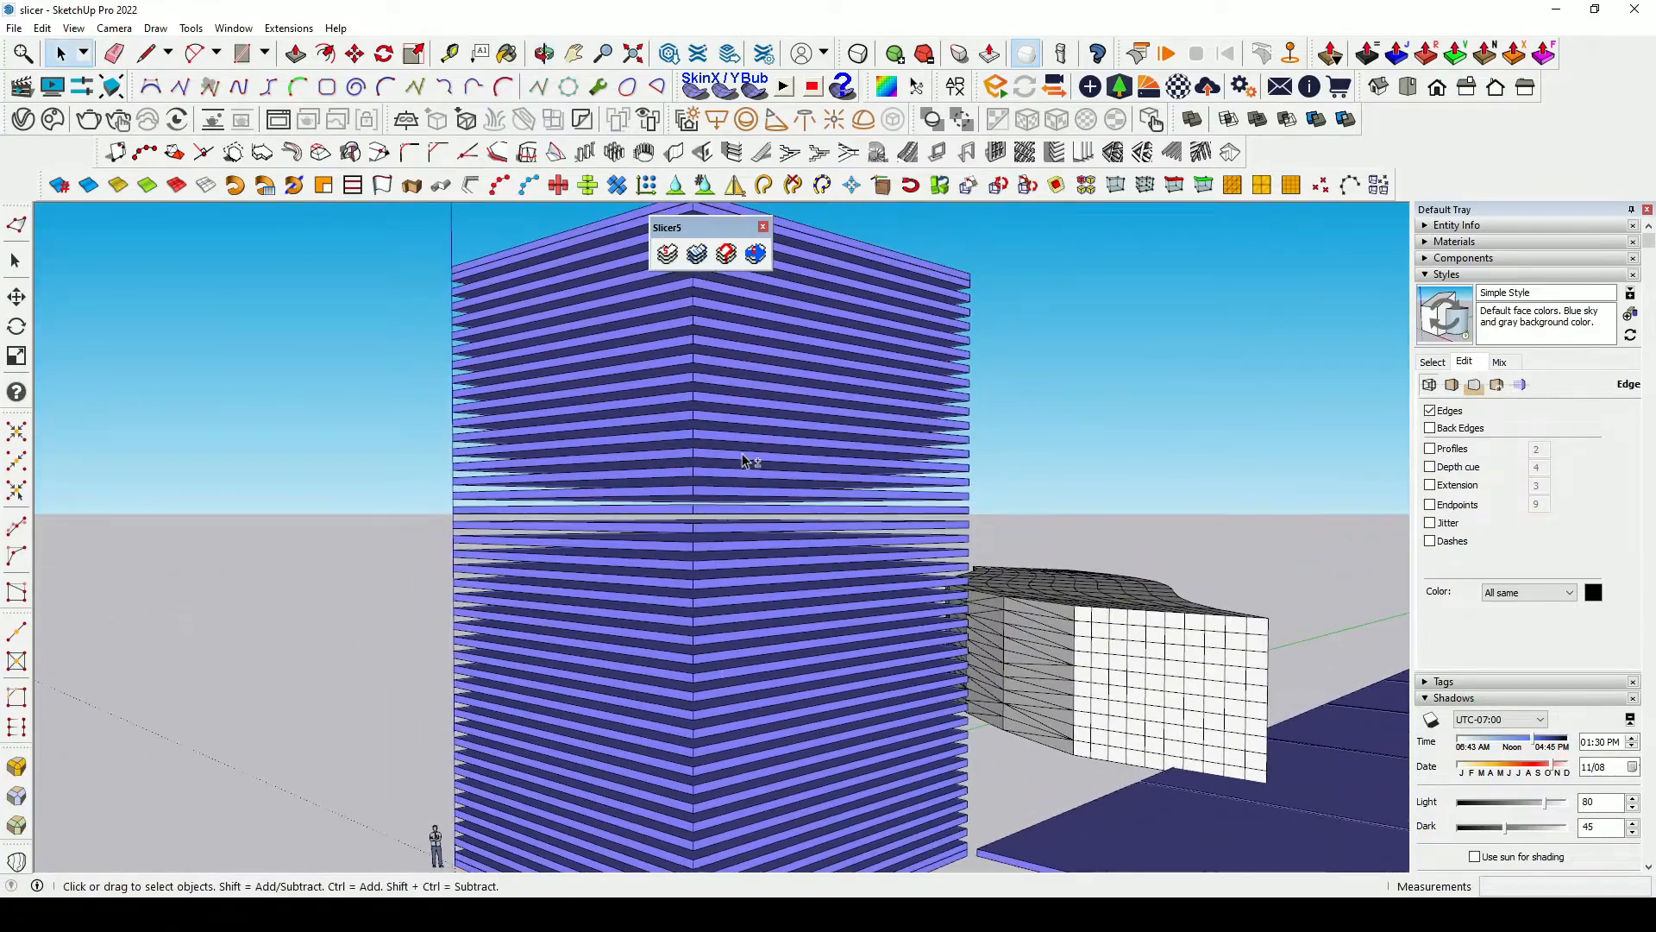
pyautogui.moveTo(746, 457); pyautogui.dragTo(717, 560, button='middle')
pyautogui.scroll(-3, 306, 289)
pyautogui.scroll(-3, 371, 315)
pyautogui.moveTo(379, 328); pyautogui.dragTo(493, 466, button='middle')
pyautogui.moveTo(688, 426); pyautogui.dragTo(518, 470, button='middle')
pyautogui.scroll(-3, 507, 466)
pyautogui.scroll(-1, 508, 473)
pyautogui.scroll(2, 924, 625)
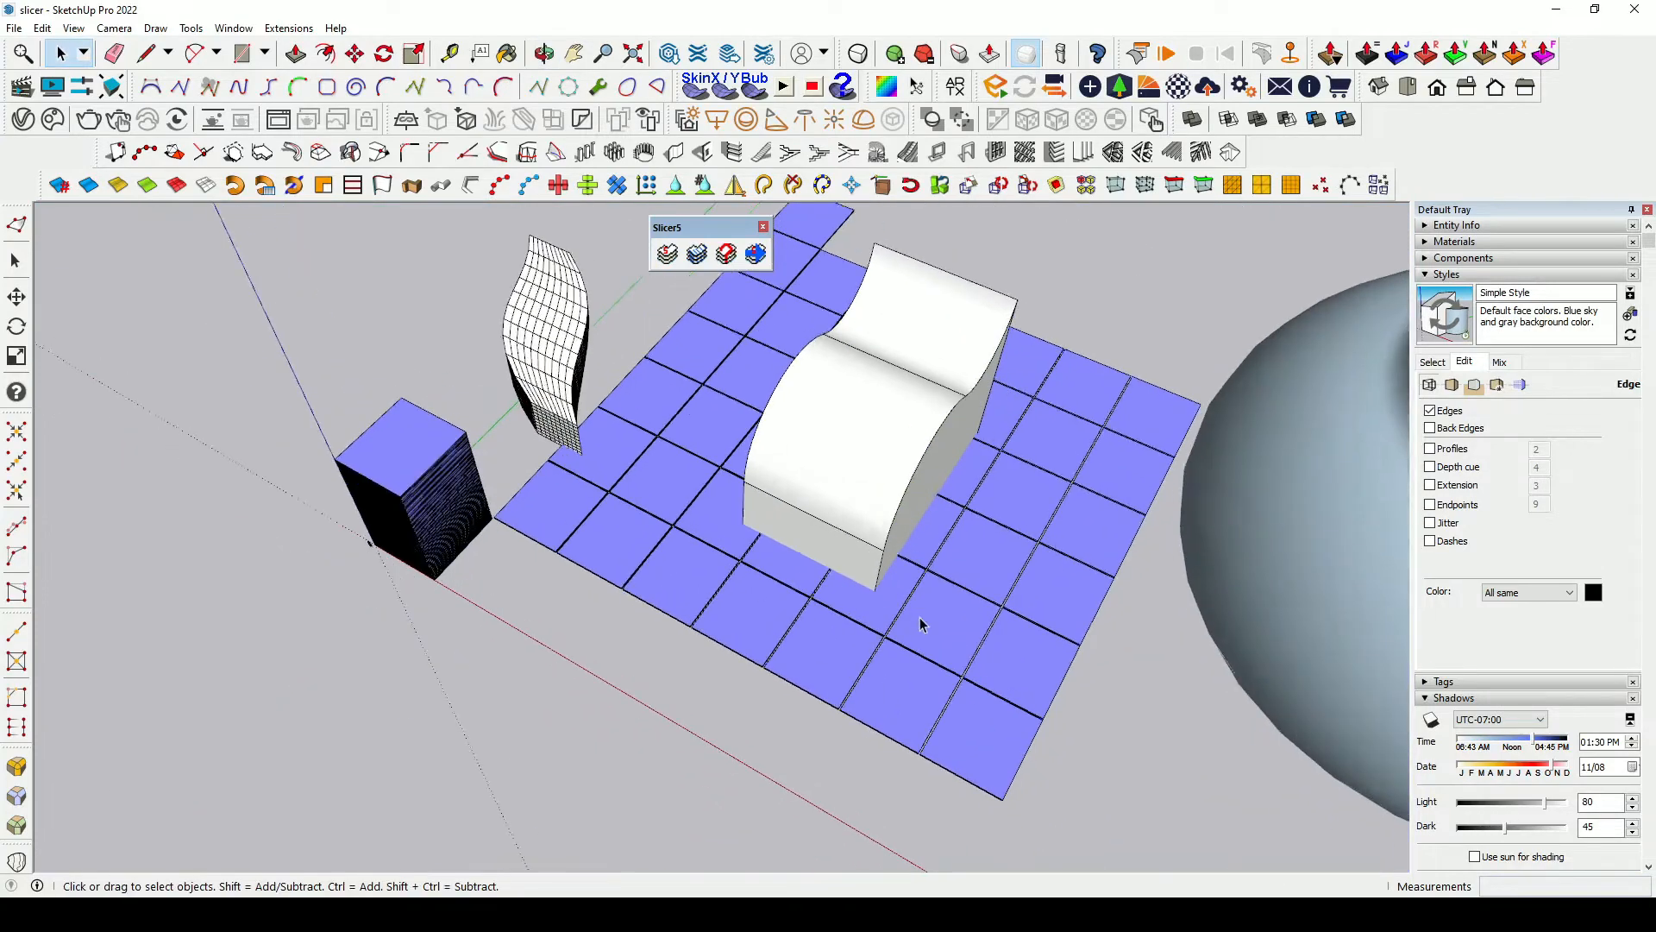
# Step: Move the box's flattened slice layout clear of the solids and delete it
pyautogui.click(939, 647)
pyautogui.scroll(-5, 893, 638)
pyautogui.press('m')
pyautogui.click(847, 653)
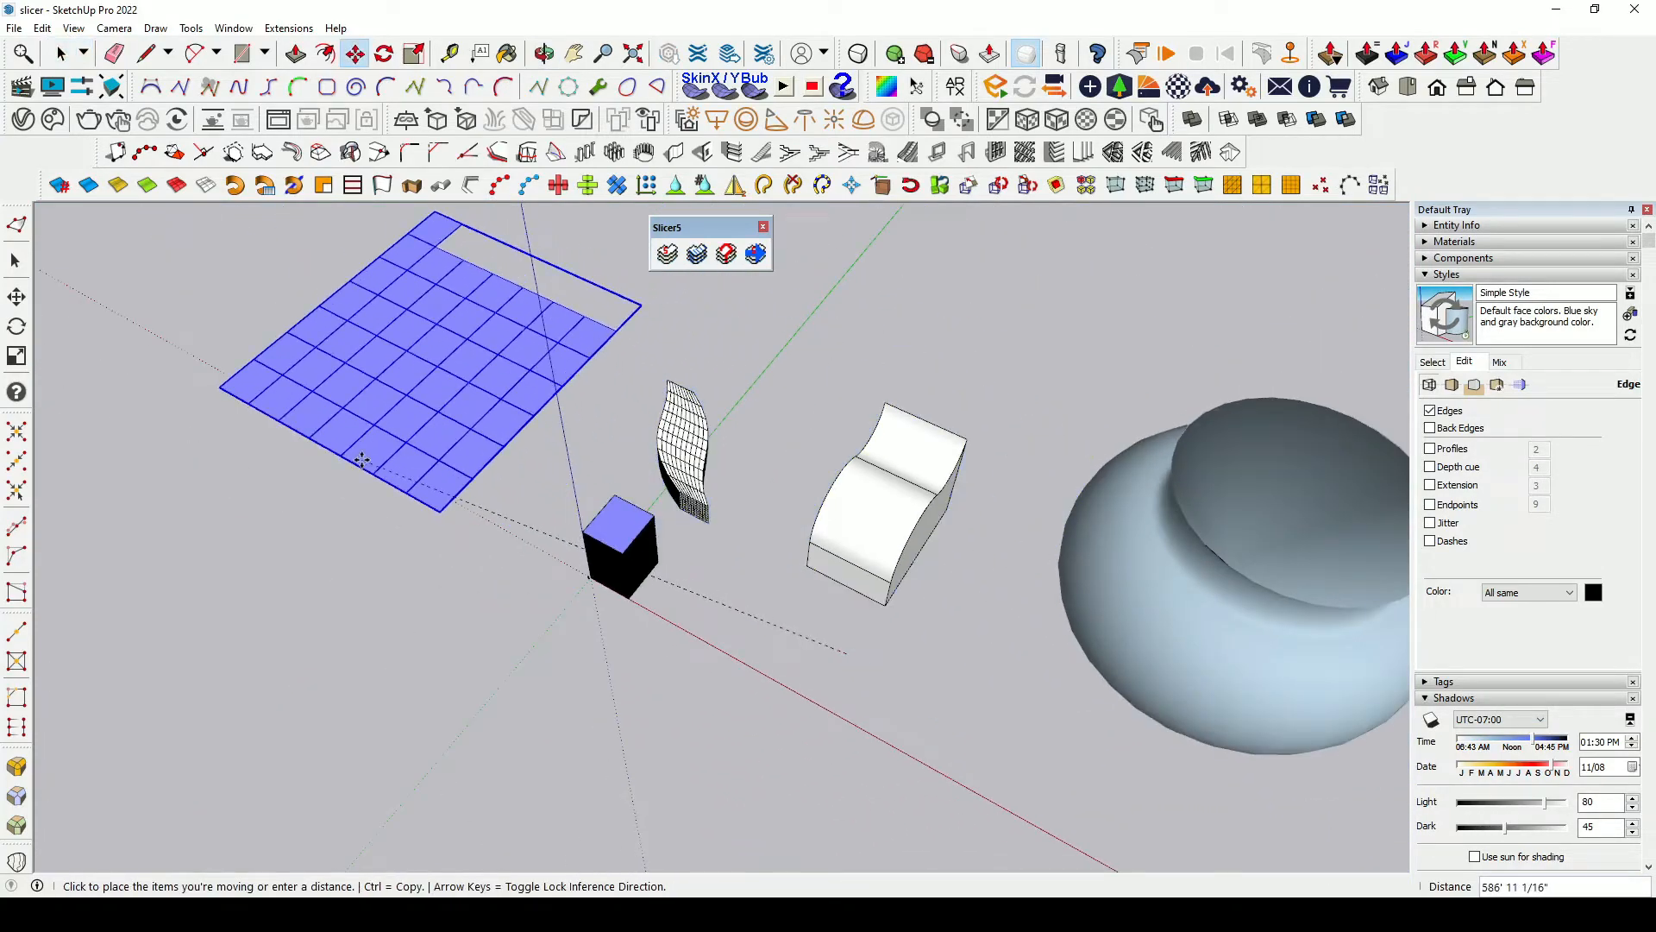
pyautogui.click(346, 382)
pyautogui.press('space')
pyautogui.scroll(4, 382, 361)
pyautogui.moveTo(513, 619); pyautogui.dragTo(529, 445, button='middle')
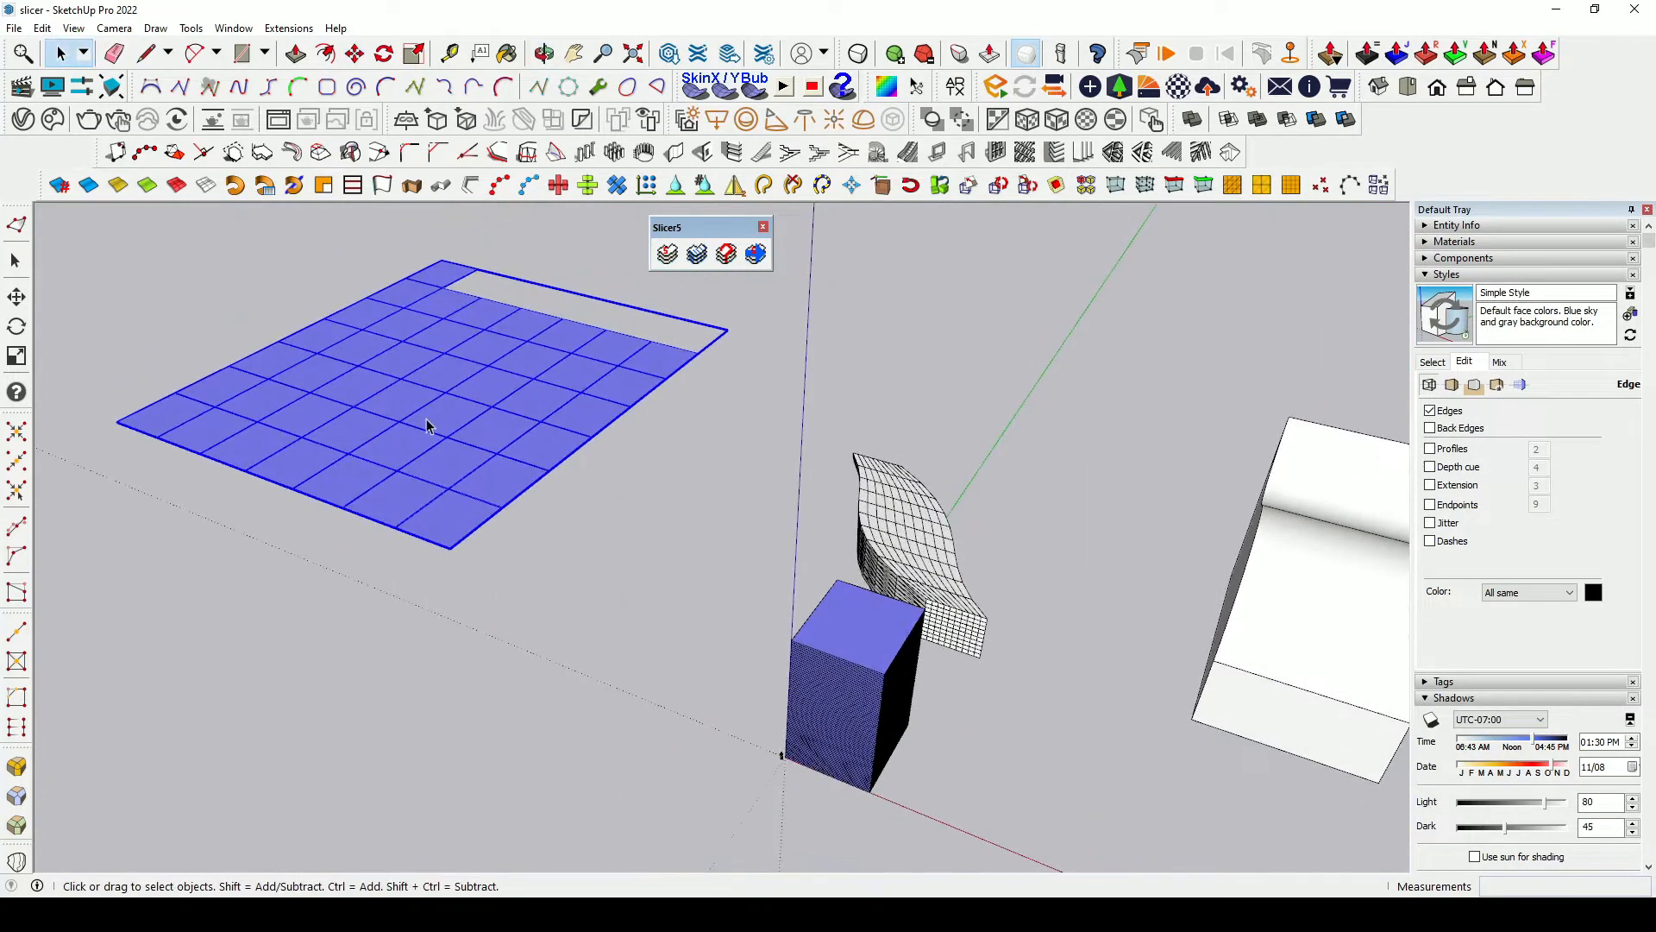
pyautogui.press('Delete')
# Step: Select the curved gridded solid, open the Slicer5 parameters for it and set the slicing axis to X
pyautogui.scroll(3, 1055, 557)
pyautogui.moveTo(1063, 569); pyautogui.dragTo(815, 597, button='middle')
pyautogui.scroll(3, 940, 662)
pyautogui.moveTo(941, 662); pyautogui.dragTo(828, 562, button='middle')
pyautogui.scroll(3, 842, 580)
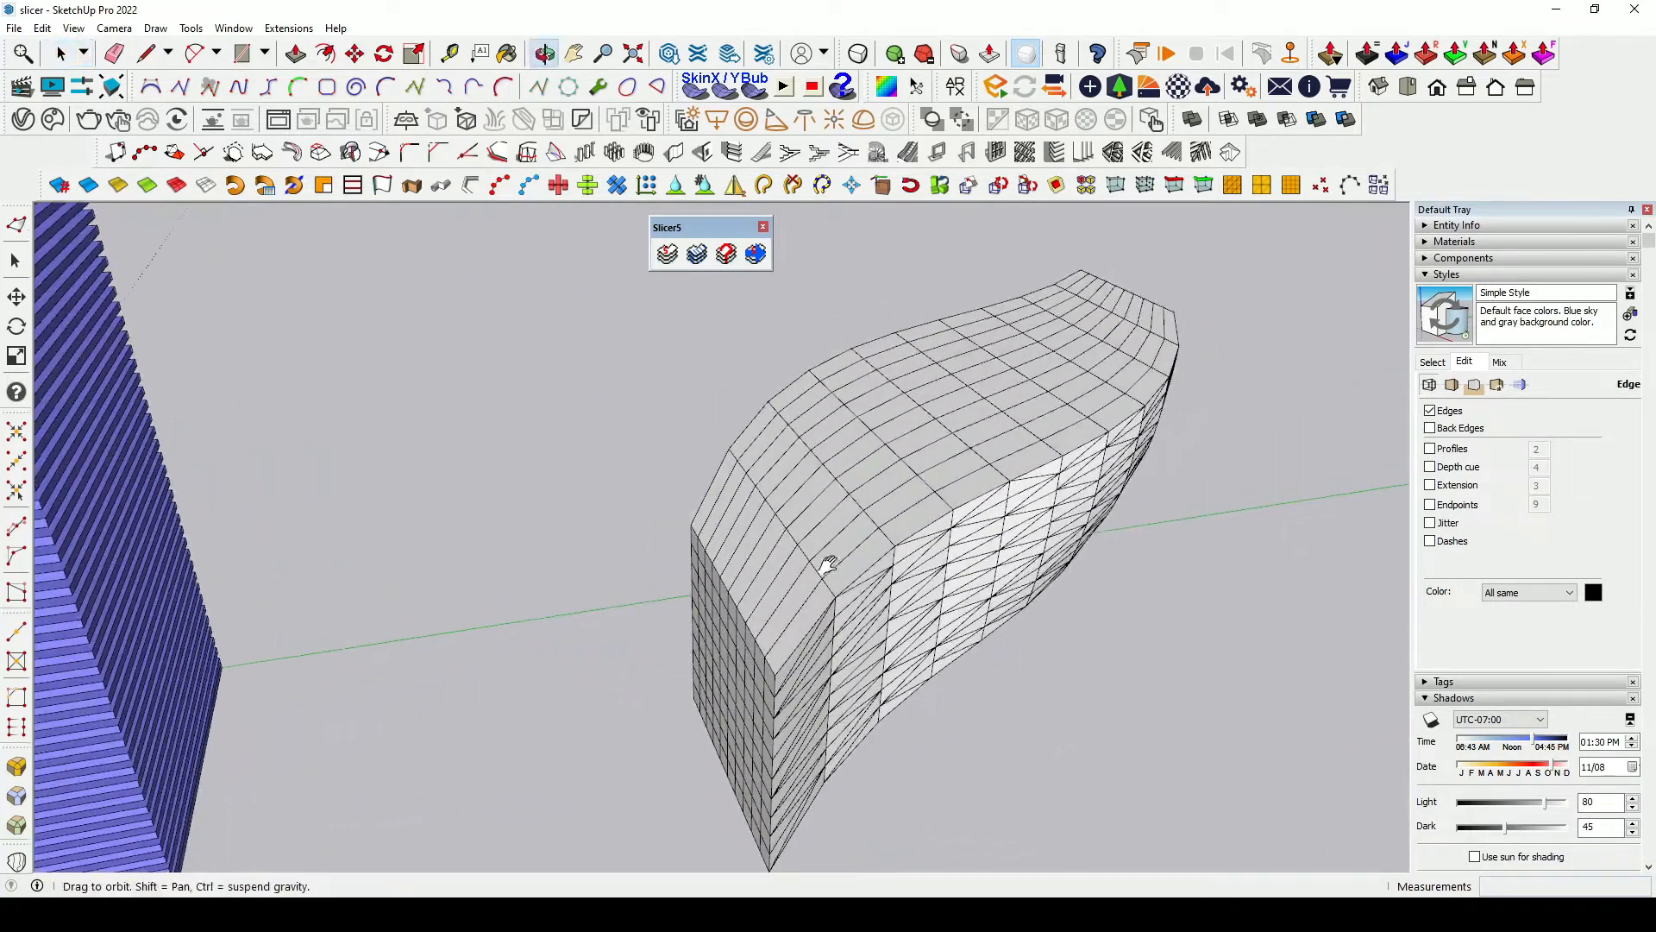
pyautogui.click(660, 256)
pyautogui.click(852, 502)
pyautogui.hotkey('ctrl', 'a')
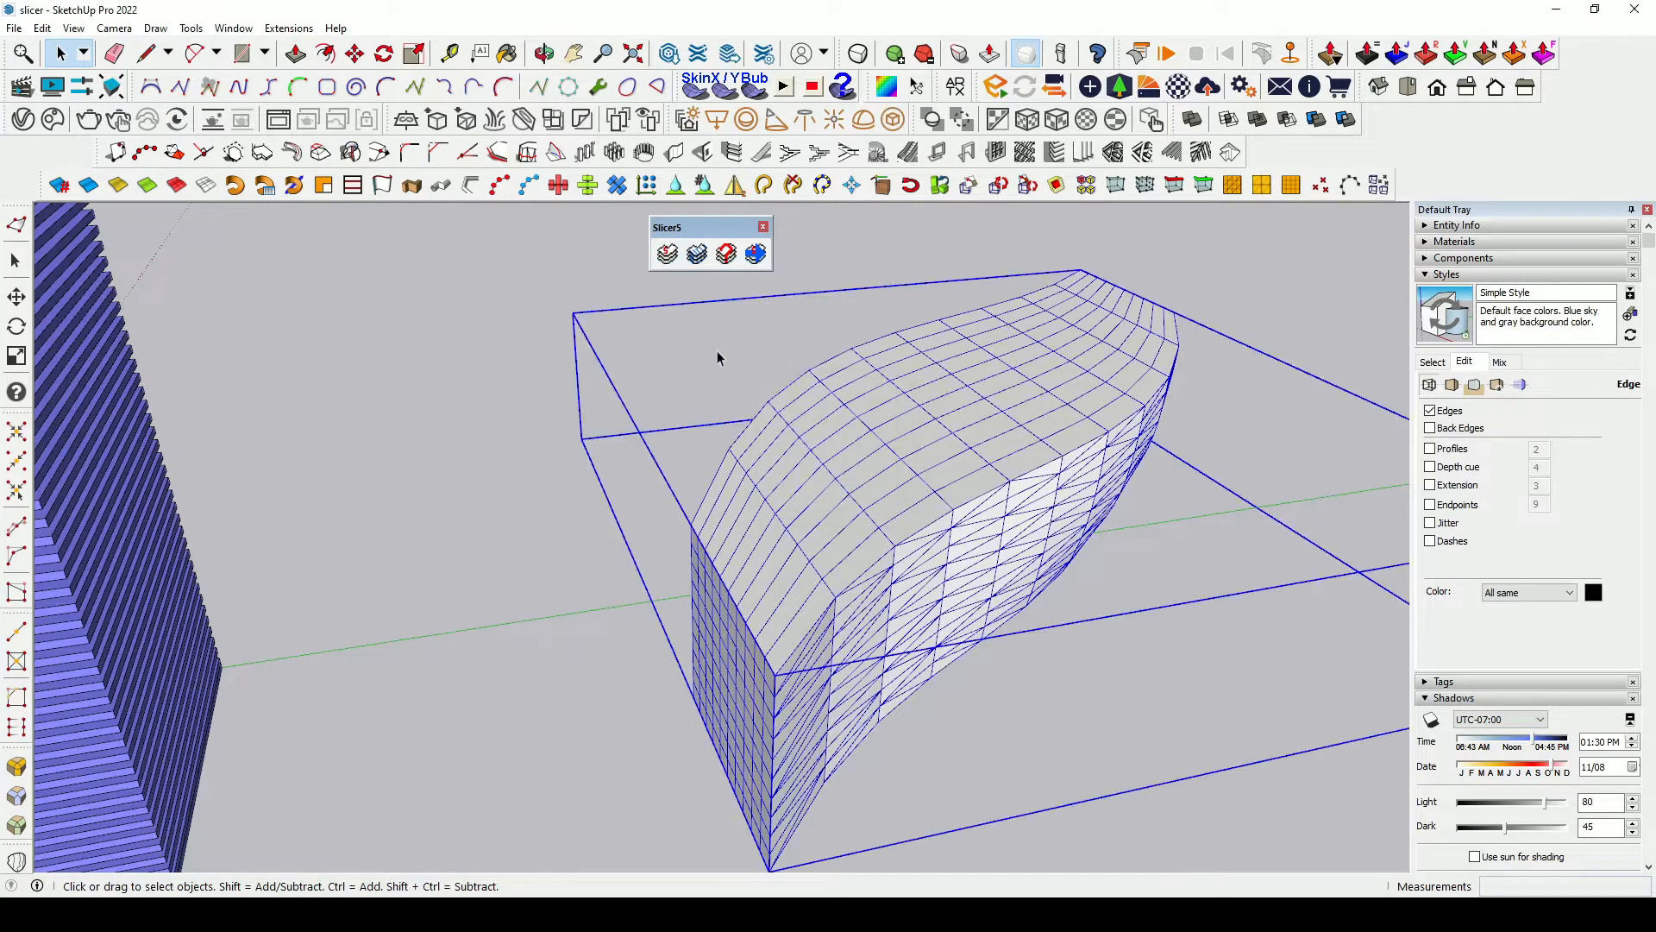
pyautogui.click(698, 253)
pyautogui.moveTo(819, 313); pyautogui.dragTo(395, 172)
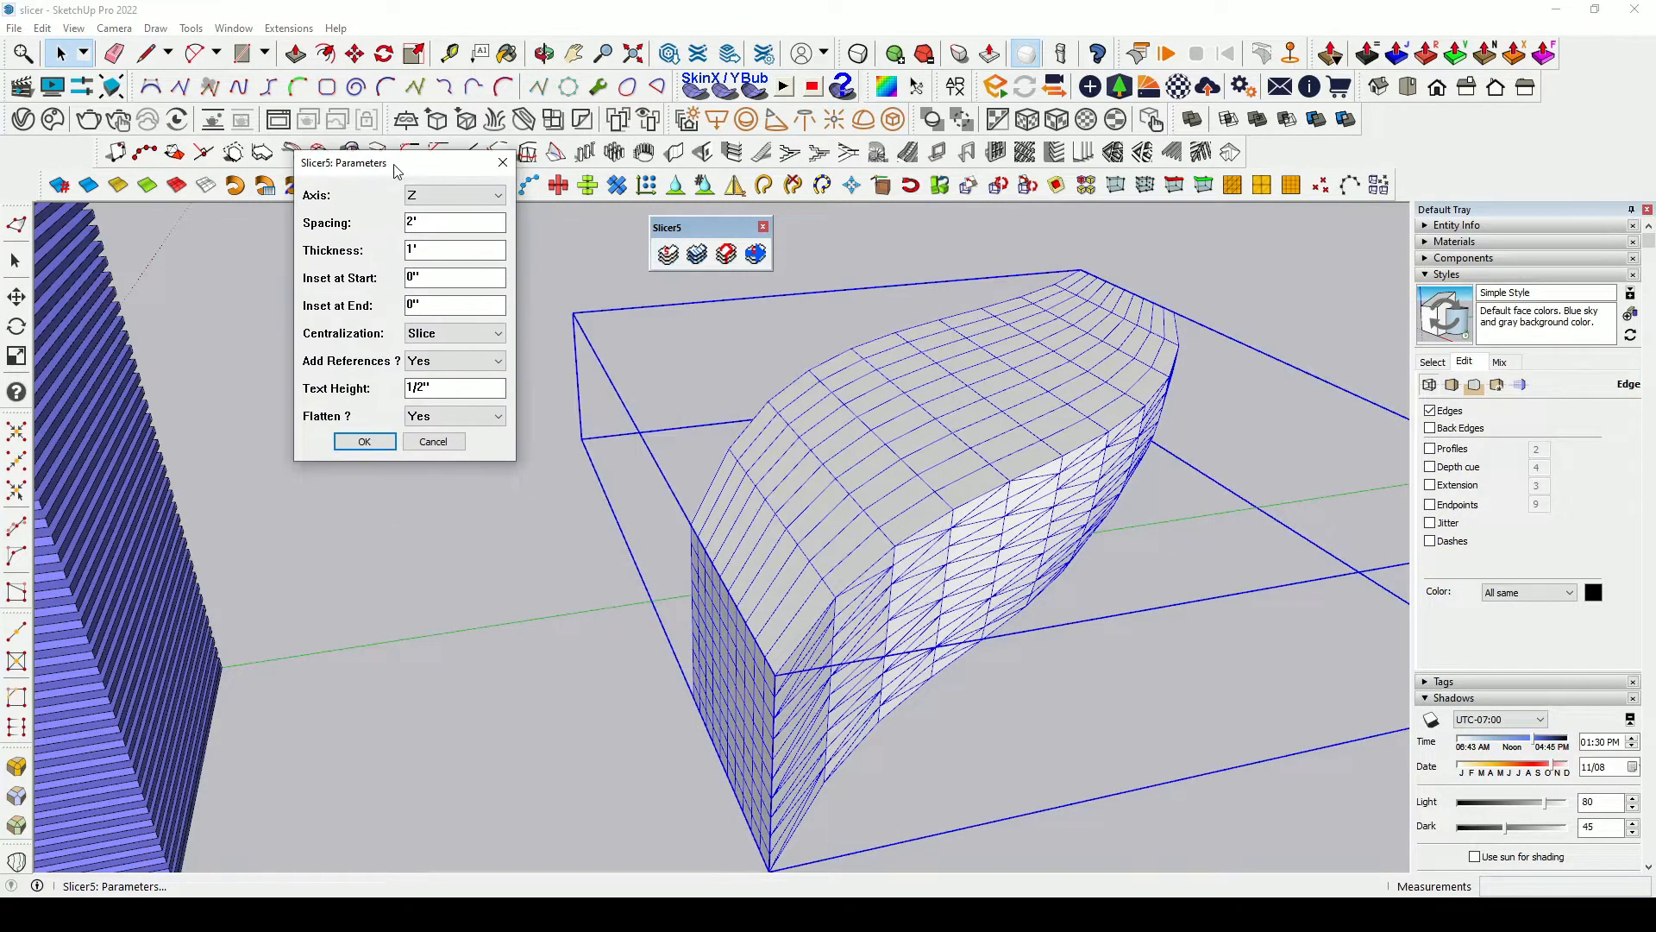
pyautogui.click(441, 202)
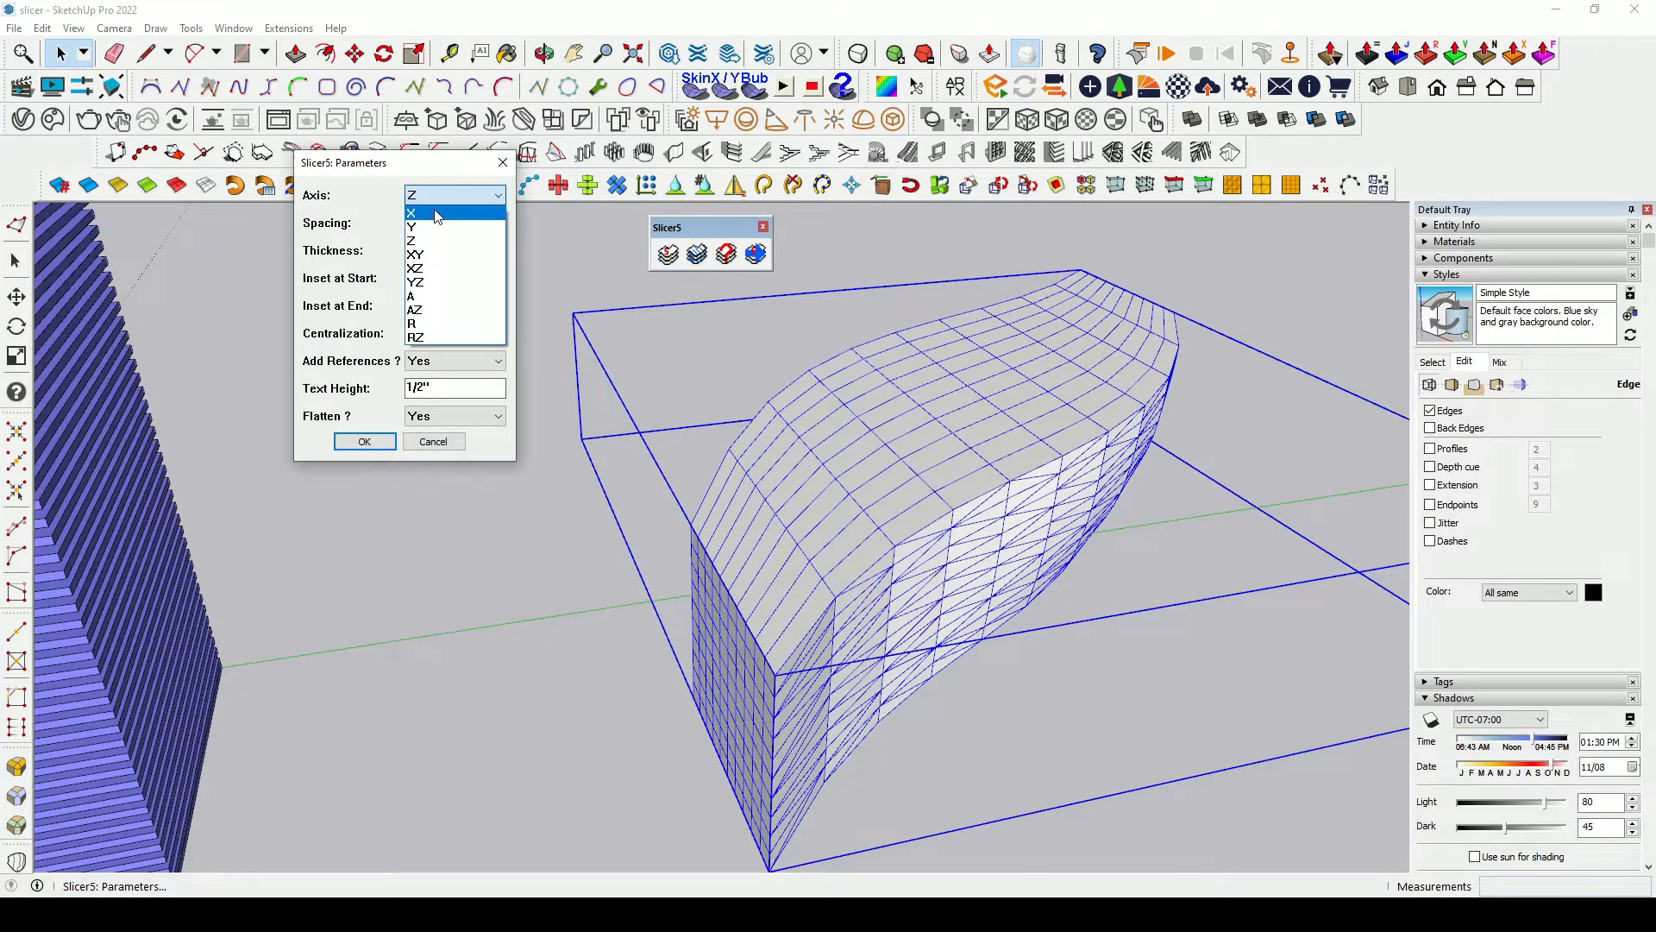
pyautogui.click(434, 214)
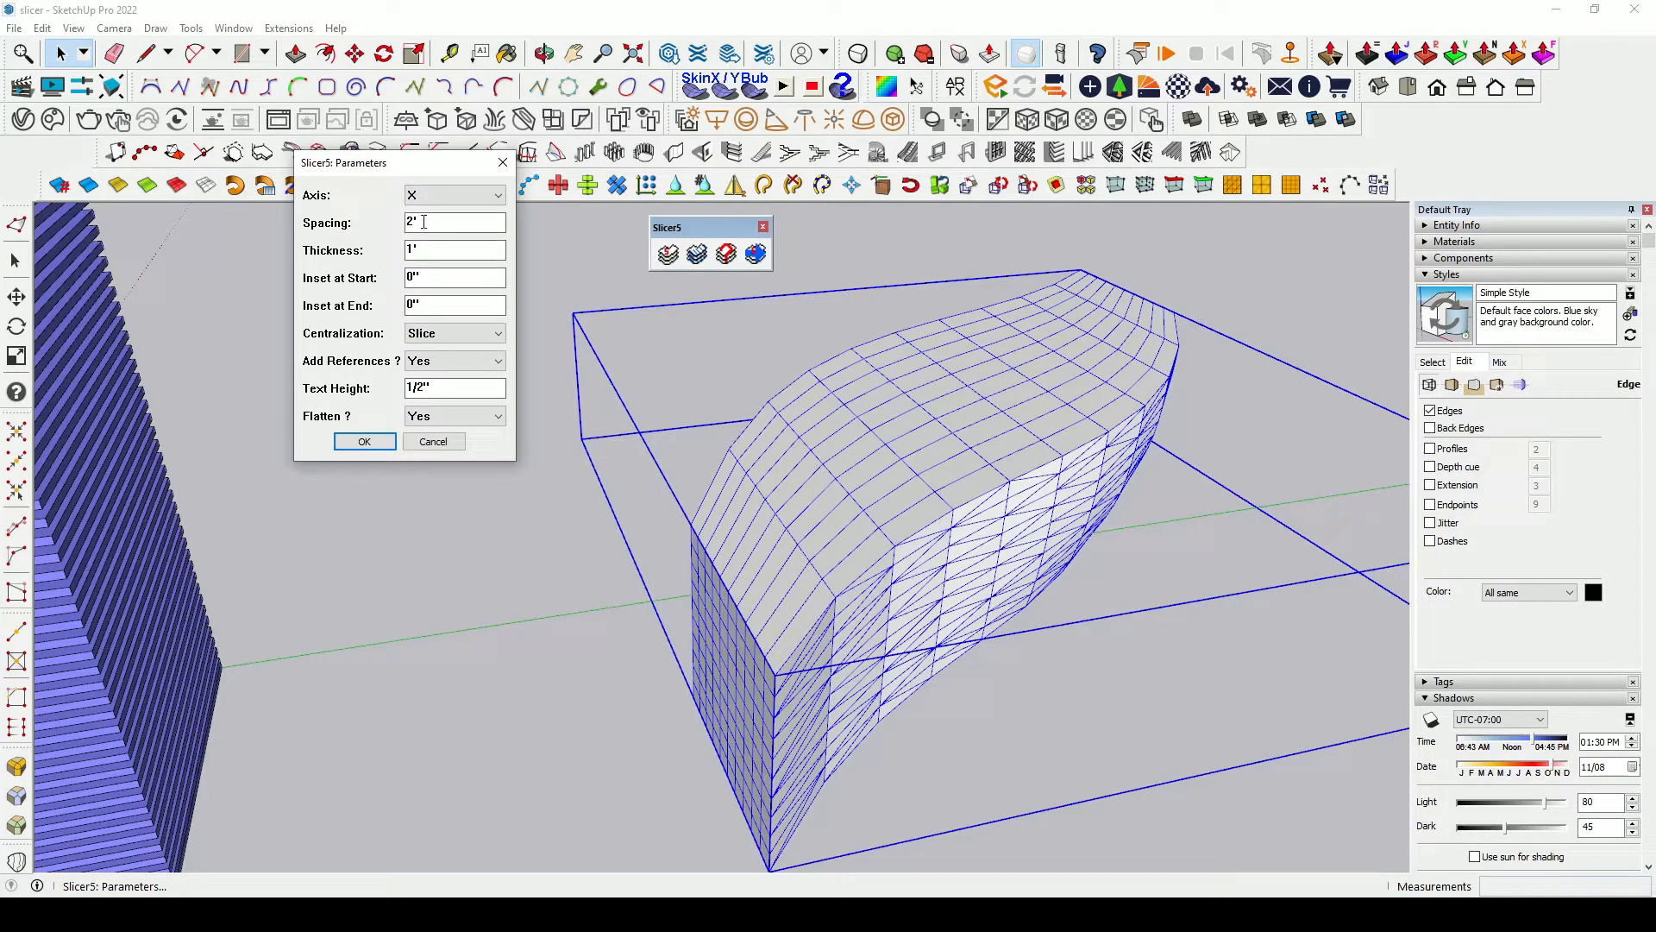
# Step: Set Flatten to No and slice the curved gridded solid with 2' spacing and 1' thickness
pyautogui.click(440, 417)
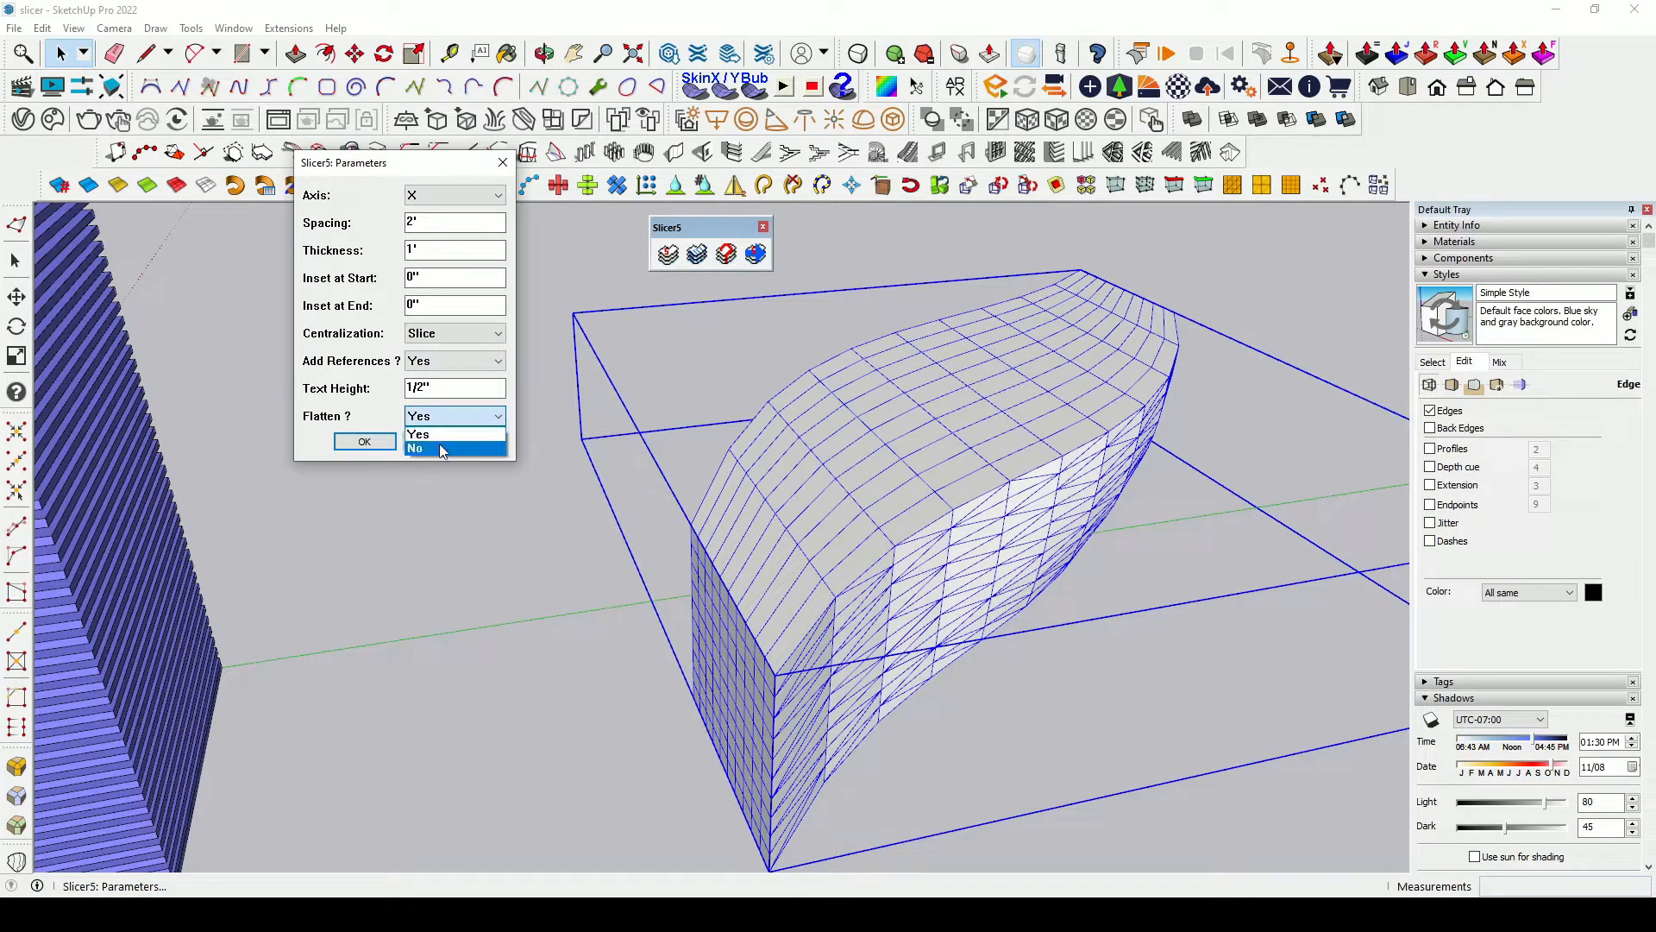
pyautogui.click(440, 446)
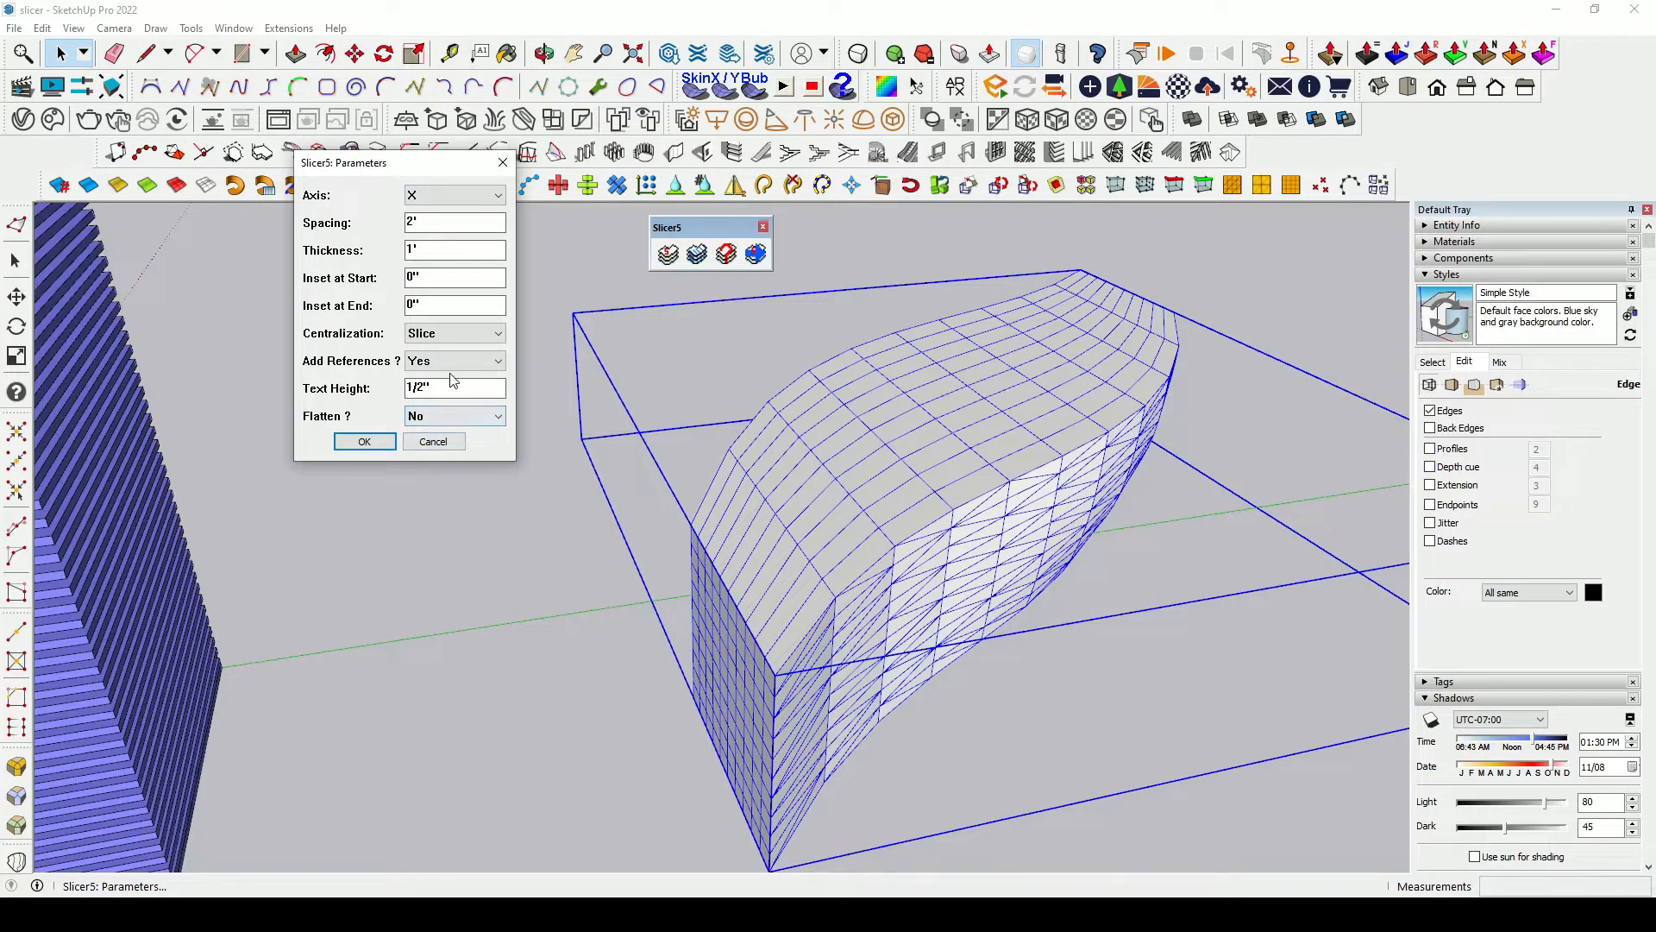
pyautogui.moveTo(443, 388); pyautogui.dragTo(388, 388)
pyautogui.press('Return')
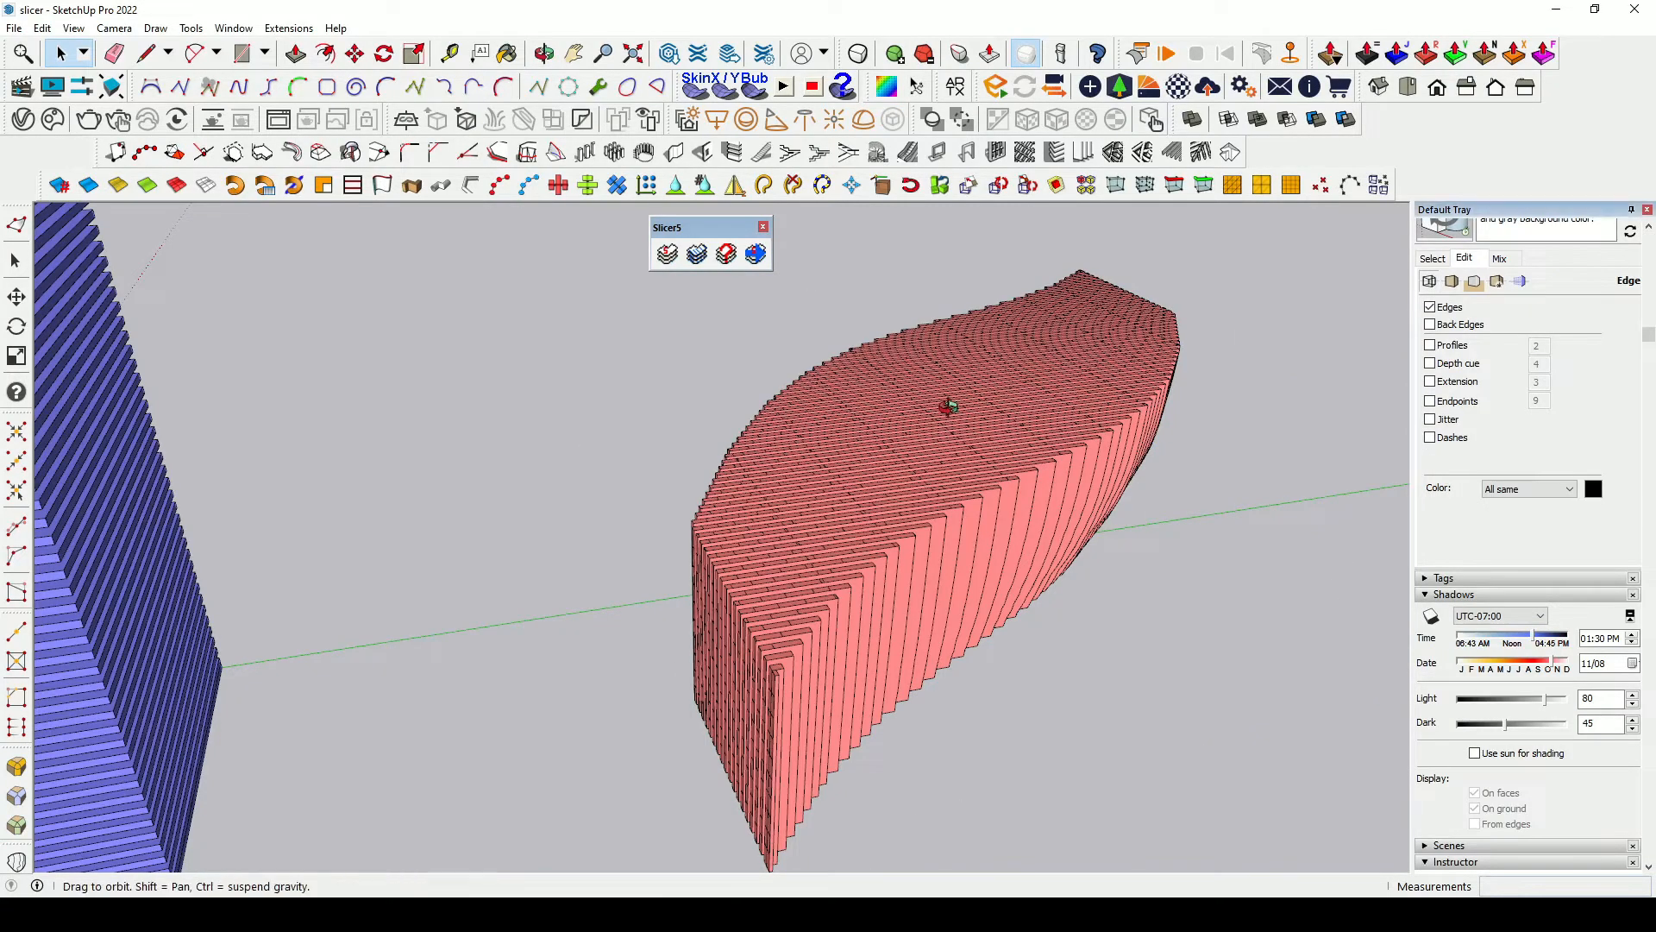
# Step: Examine the slices of the curved solid from several sides
pyautogui.moveTo(949, 405); pyautogui.dragTo(1028, 518, button='middle')
pyautogui.scroll(6, 992, 522)
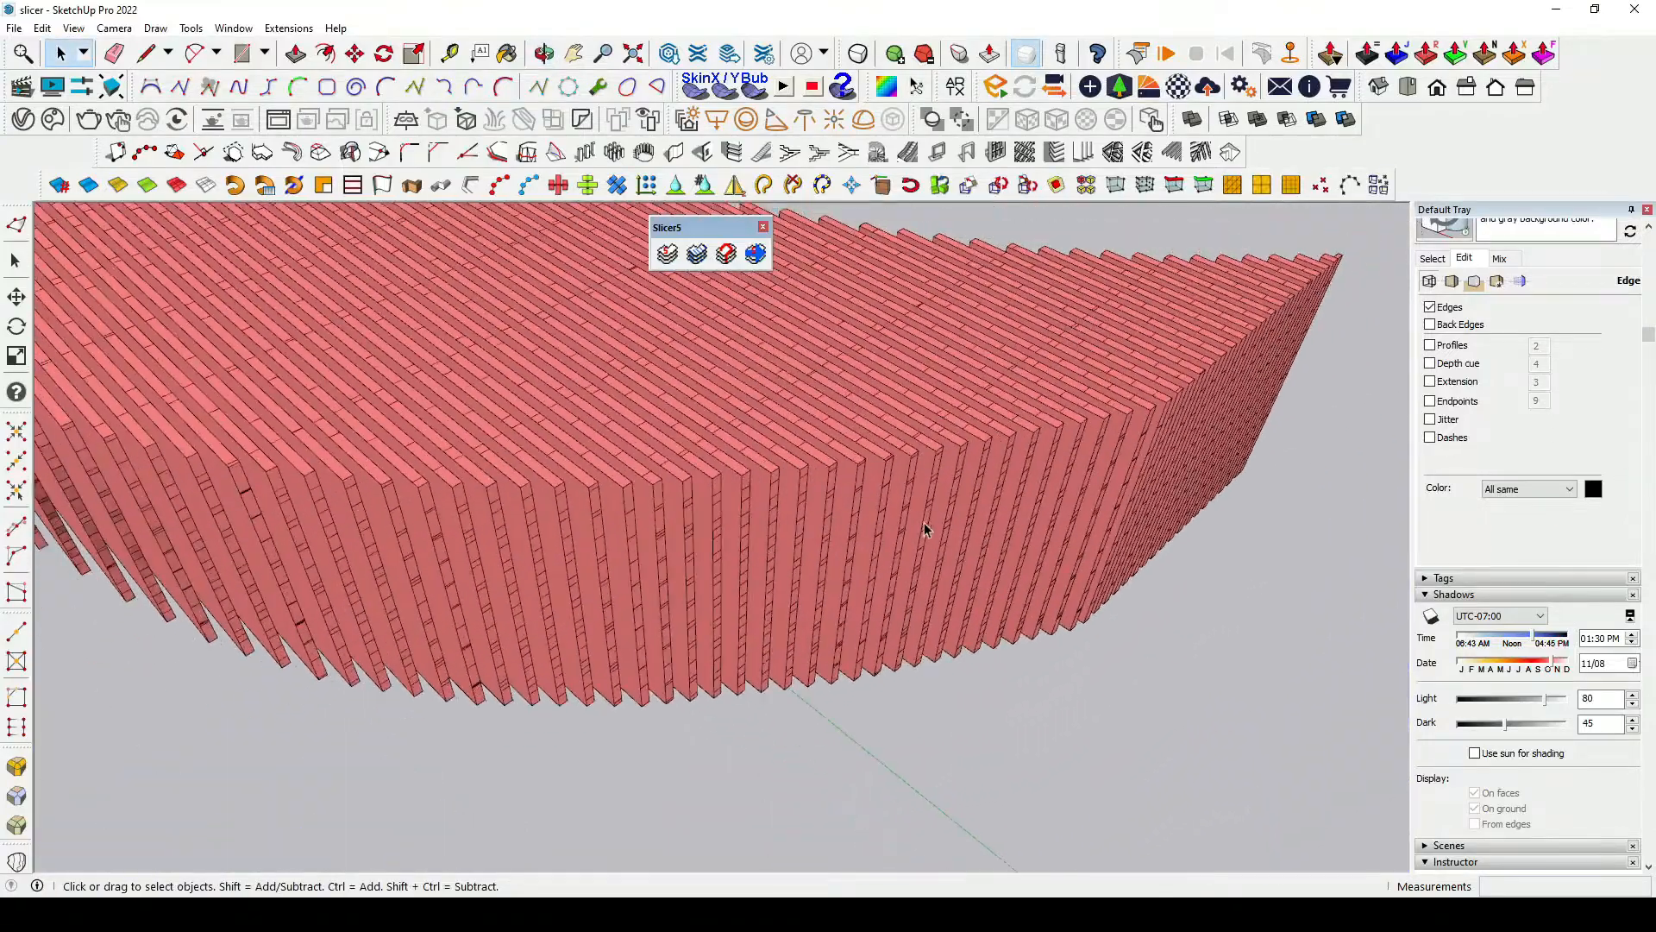
pyautogui.scroll(-5, 925, 529)
pyautogui.moveTo(710, 484)
pyautogui.mouseDown(button='middle')
pyautogui.moveTo(780, 722)
pyautogui.moveTo(829, 714)
pyautogui.moveTo(805, 609)
pyautogui.mouseUp(button='middle')
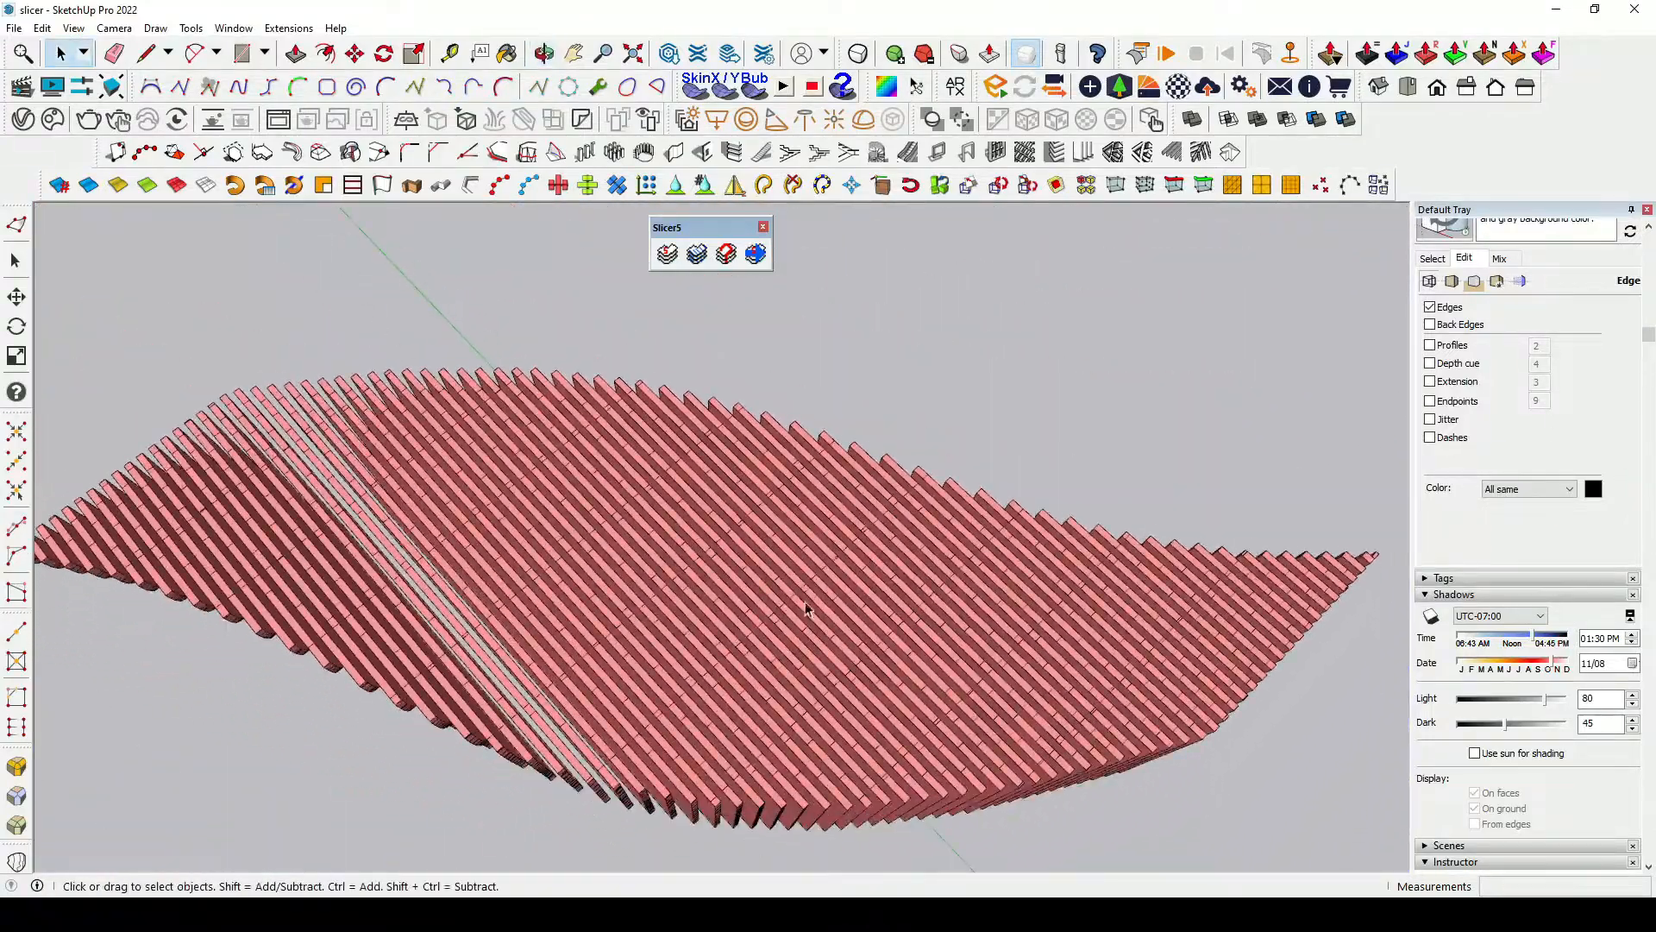
pyautogui.scroll(-4, 785, 606)
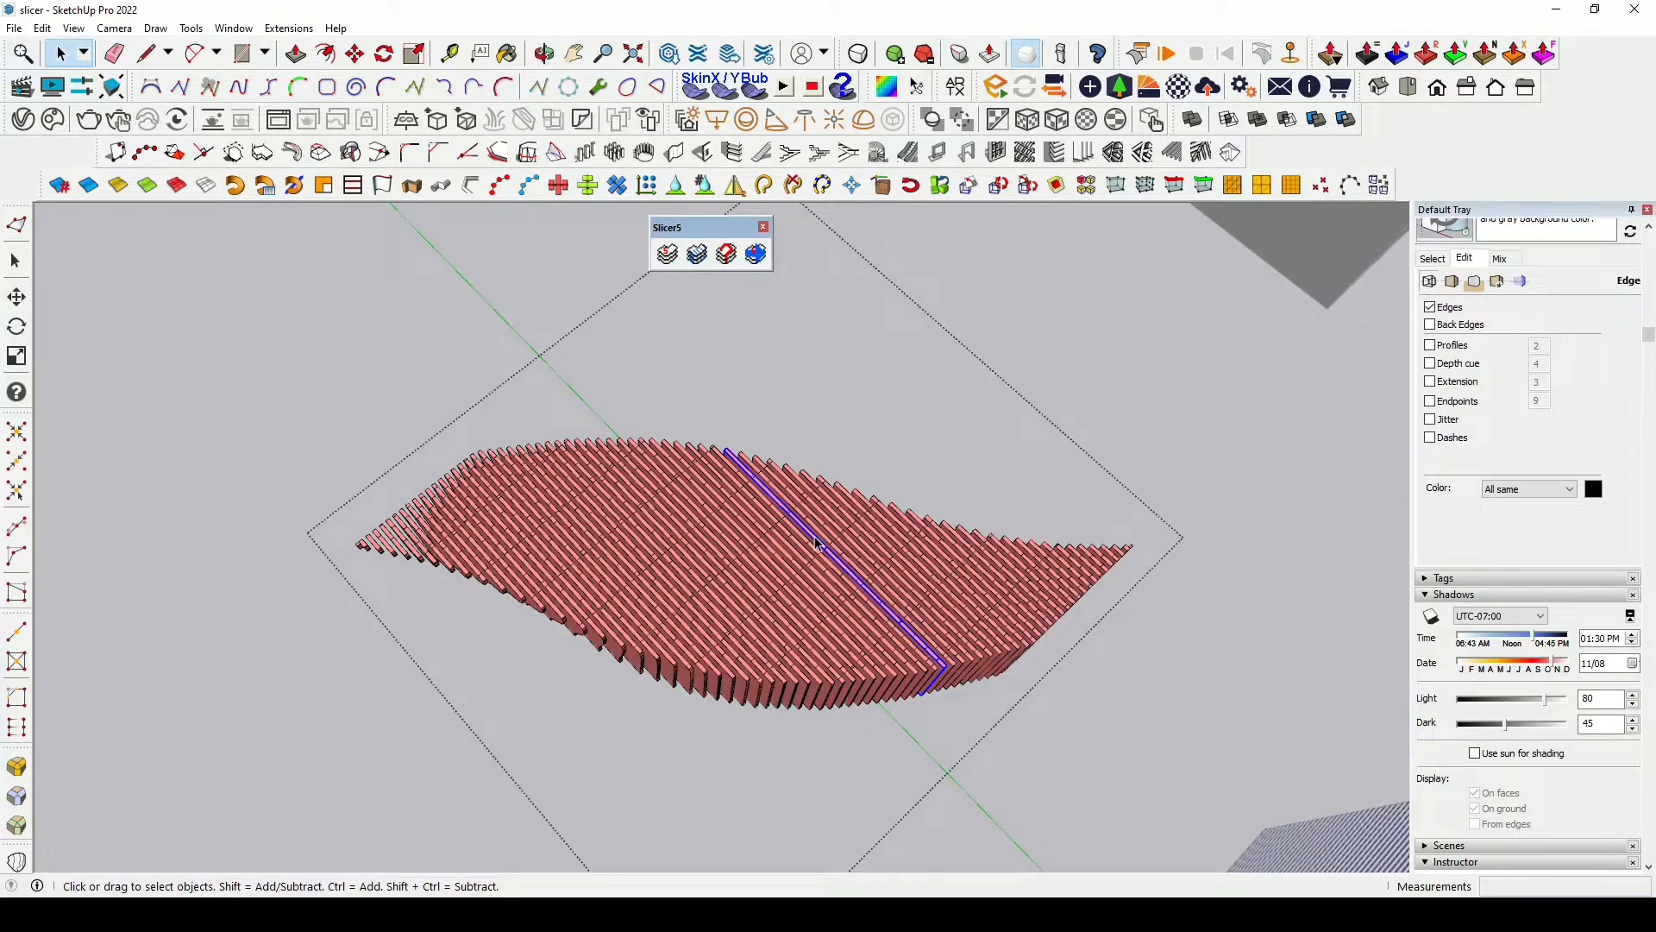
pyautogui.press('m')
pyautogui.click(816, 539)
pyautogui.press('space')
pyautogui.moveTo(1045, 546)
pyautogui.mouseDown(button='middle')
pyautogui.moveTo(484, 443)
pyautogui.moveTo(676, 751)
pyautogui.moveTo(622, 585)
pyautogui.moveTo(589, 641)
pyautogui.moveTo(681, 484)
pyautogui.moveTo(735, 484)
pyautogui.moveTo(751, 529)
pyautogui.moveTo(565, 573)
pyautogui.moveTo(621, 443)
pyautogui.moveTo(673, 577)
pyautogui.mouseUp(button='middle')
pyautogui.scroll(-3, 589, 641)
pyautogui.scroll(-3, 750, 529)
pyautogui.scroll(3, 530, 506)
pyautogui.scroll(5, 530, 507)
pyautogui.scroll(-8, 417, 455)
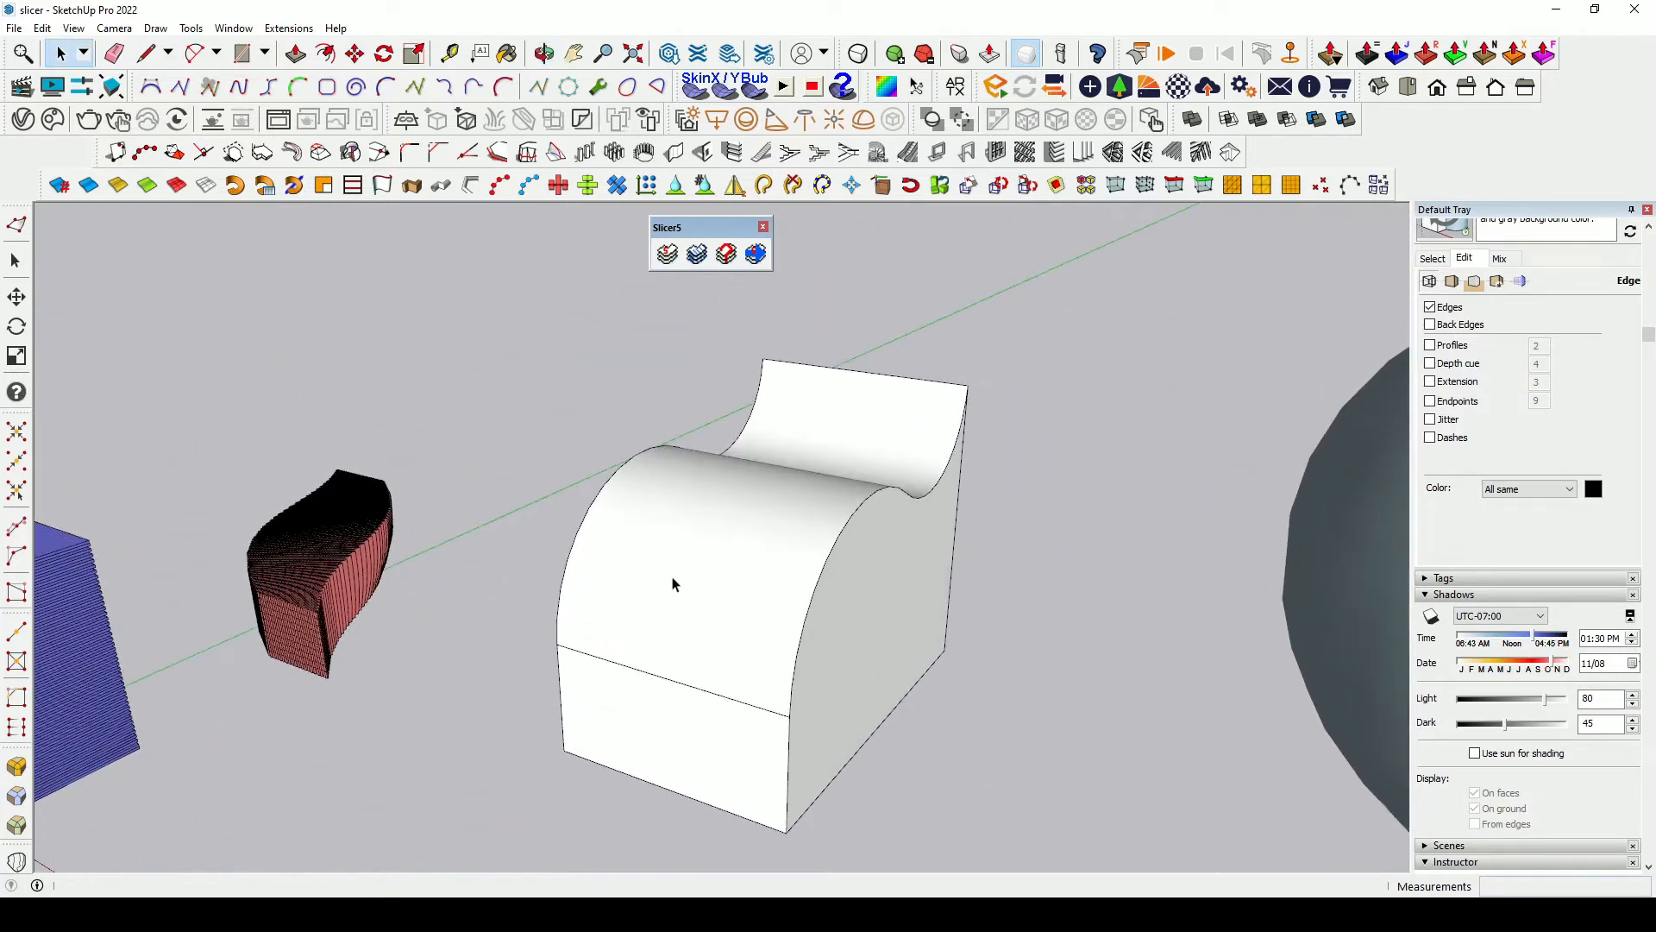
# Step: Open the Slicer5 parameters for the wavy-topped block and set the axis to Y and centralization to Gap
pyautogui.click(709, 461)
pyautogui.click(672, 245)
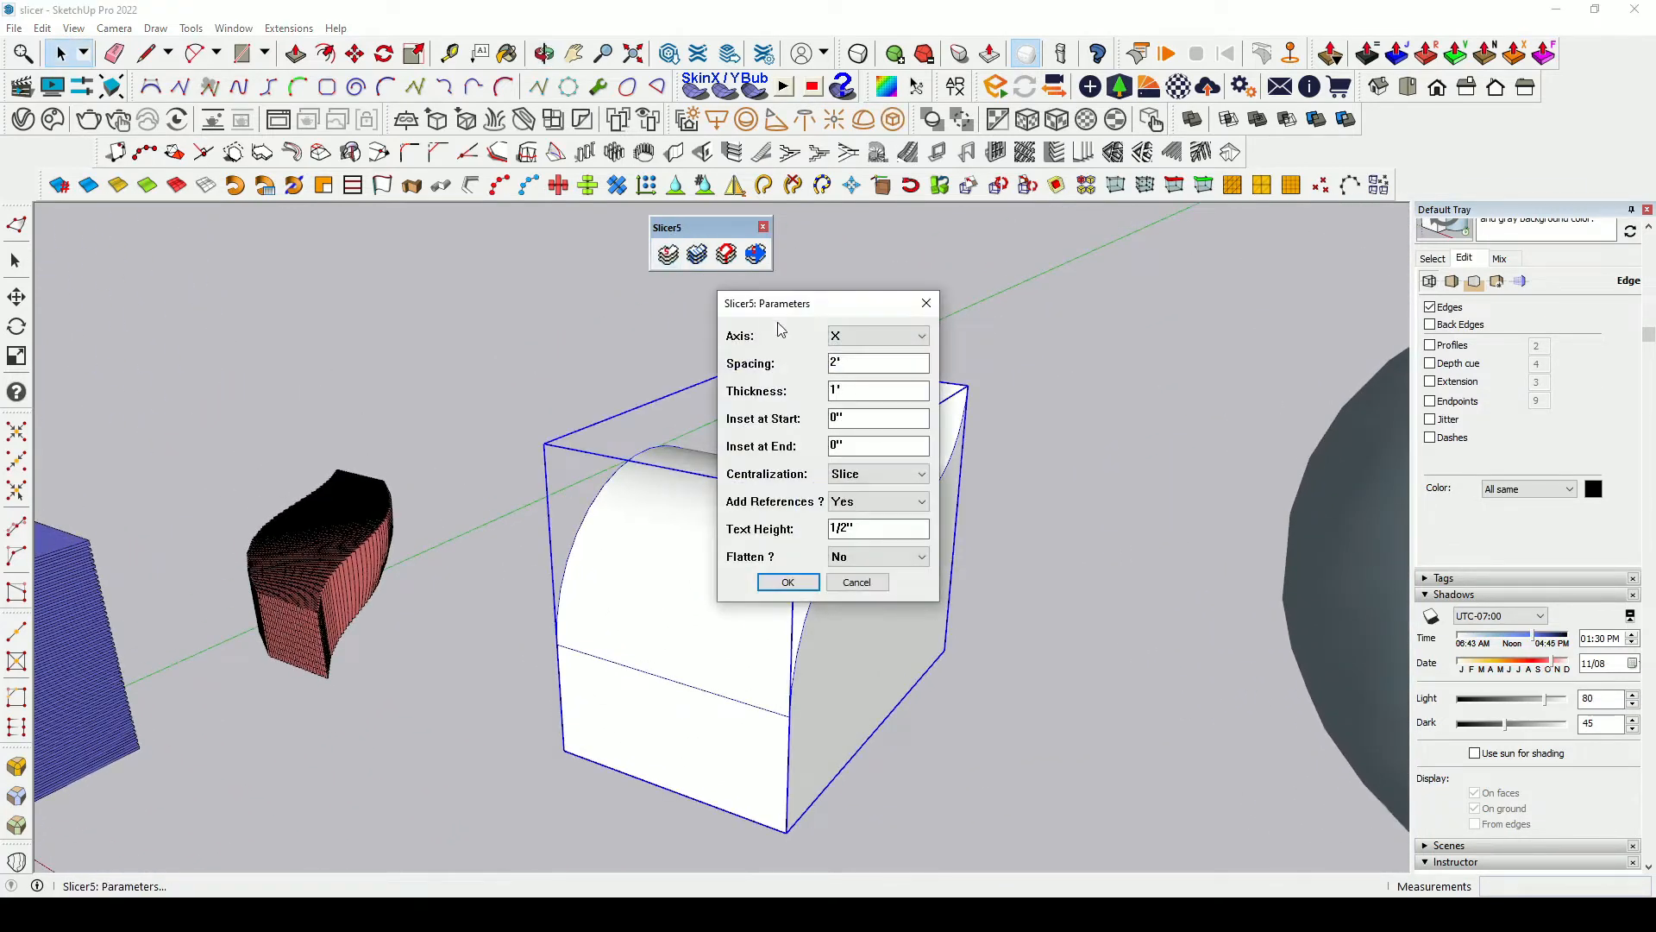
pyautogui.click(333, 215)
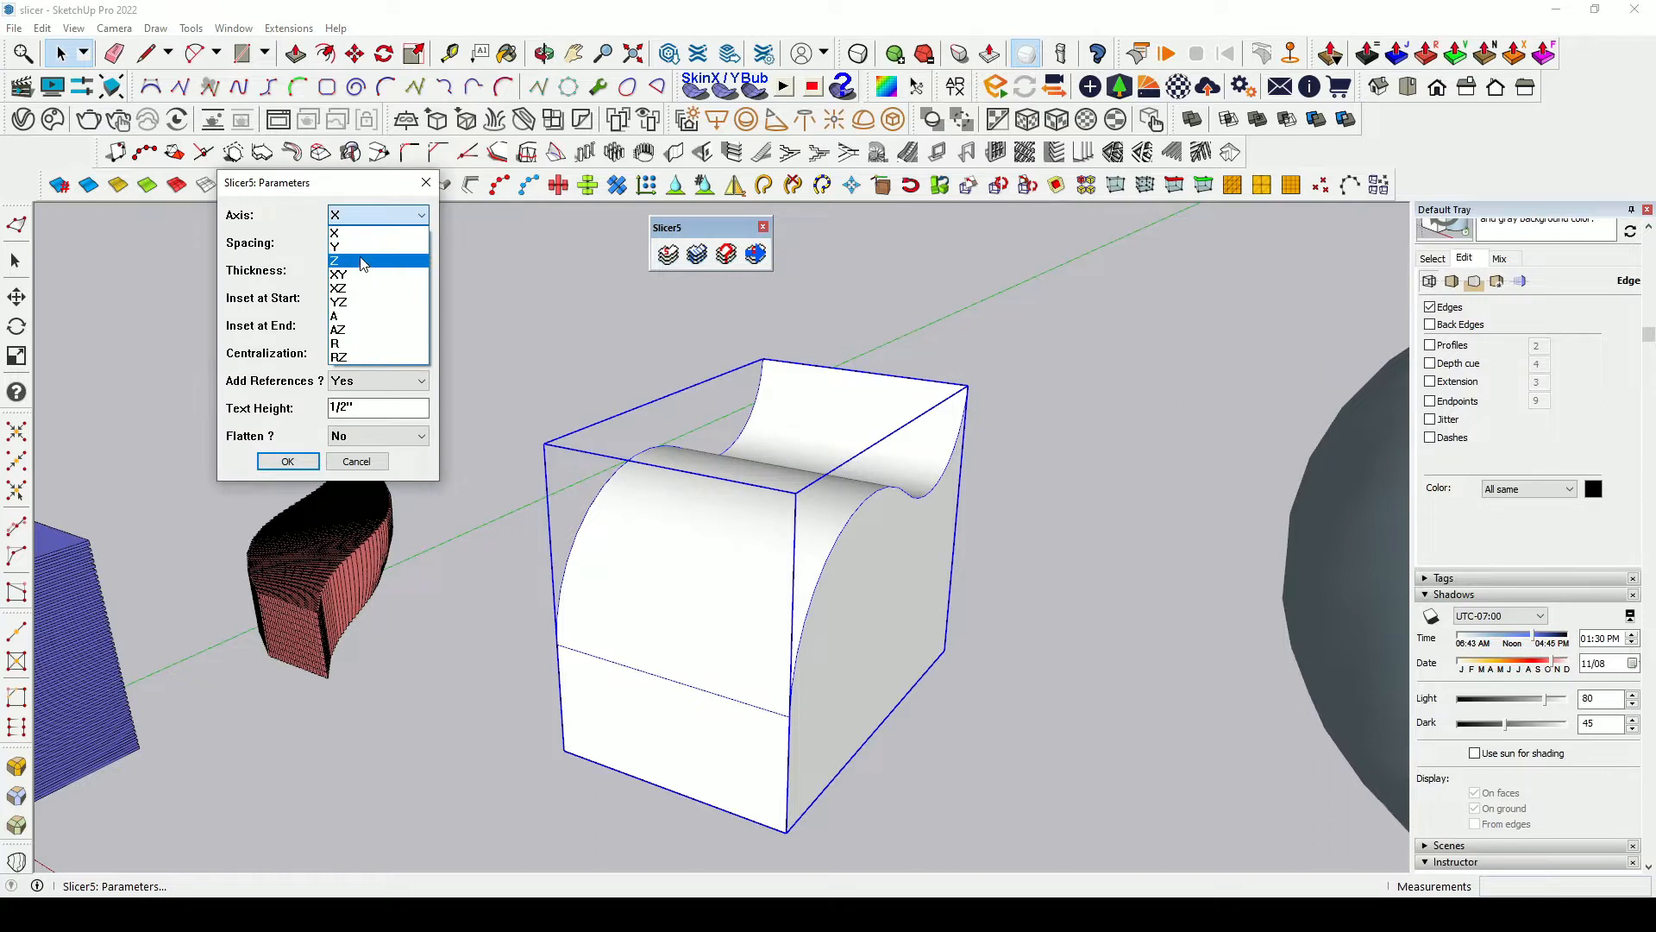
pyautogui.click(361, 247)
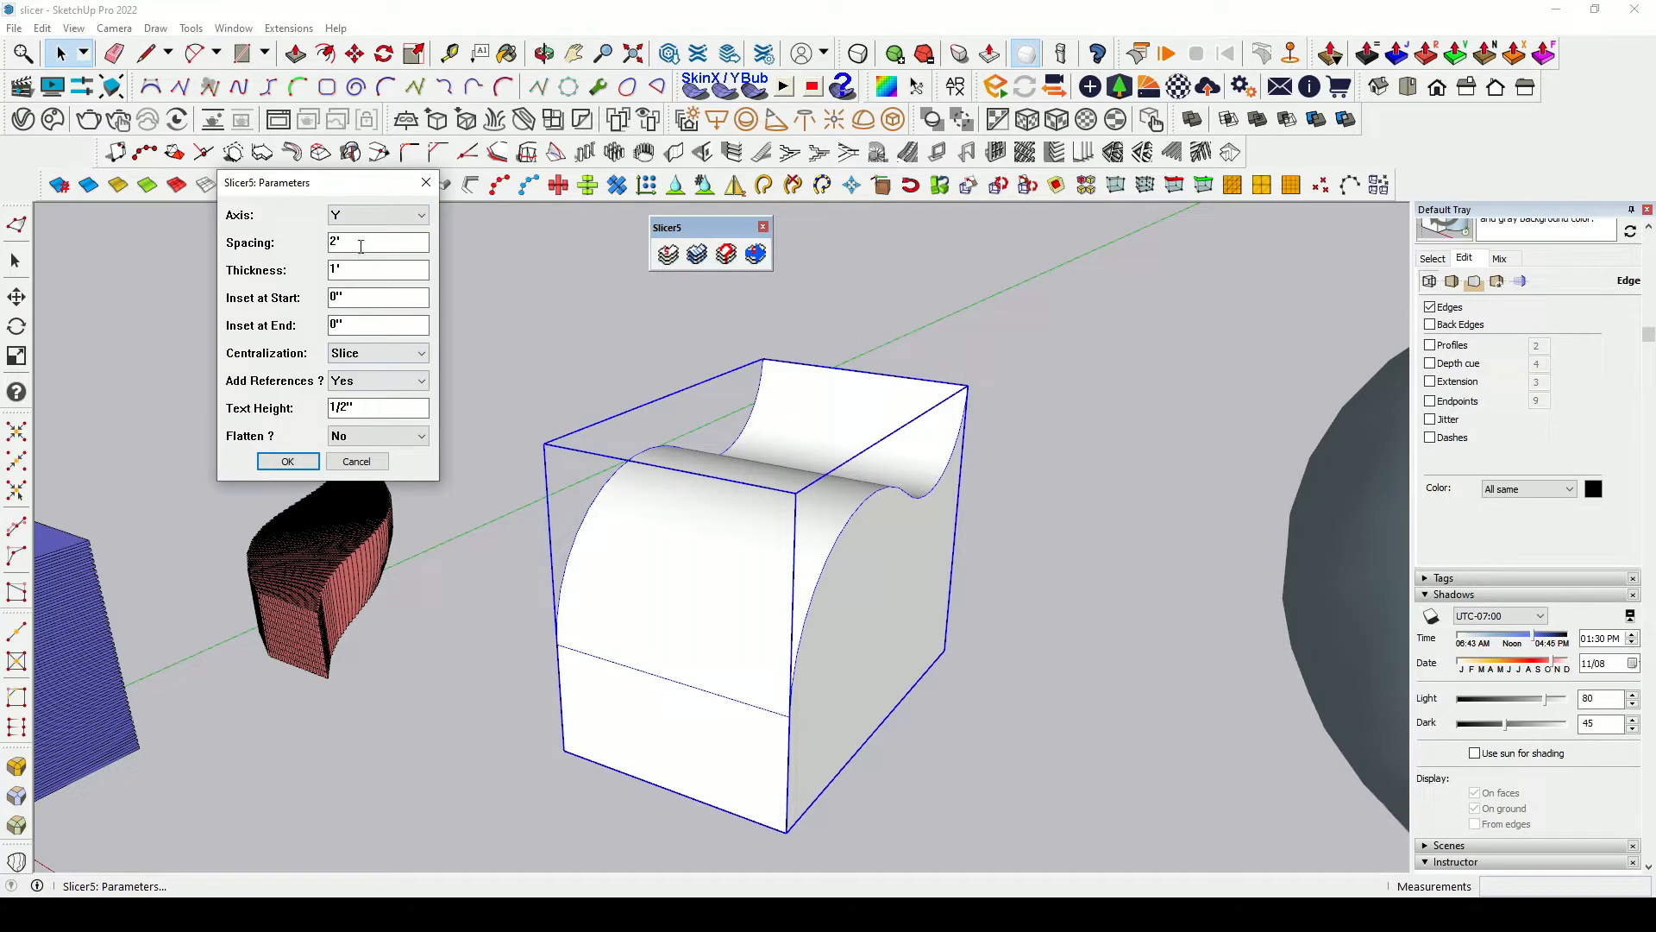
pyautogui.click(377, 354)
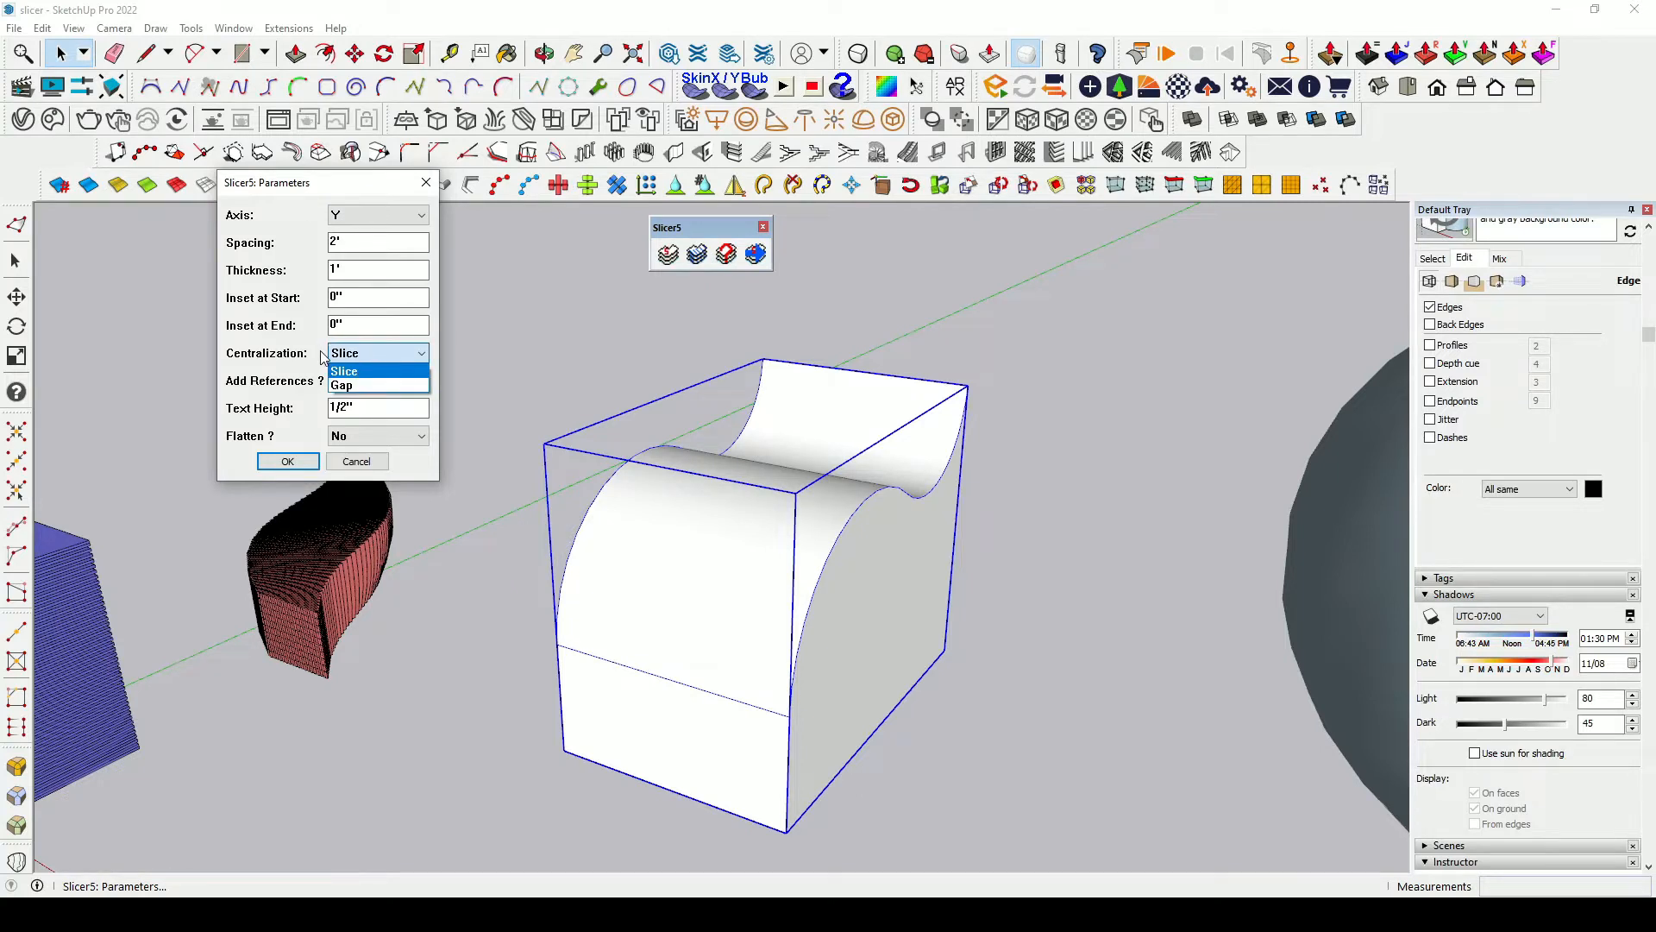
pyautogui.click(384, 384)
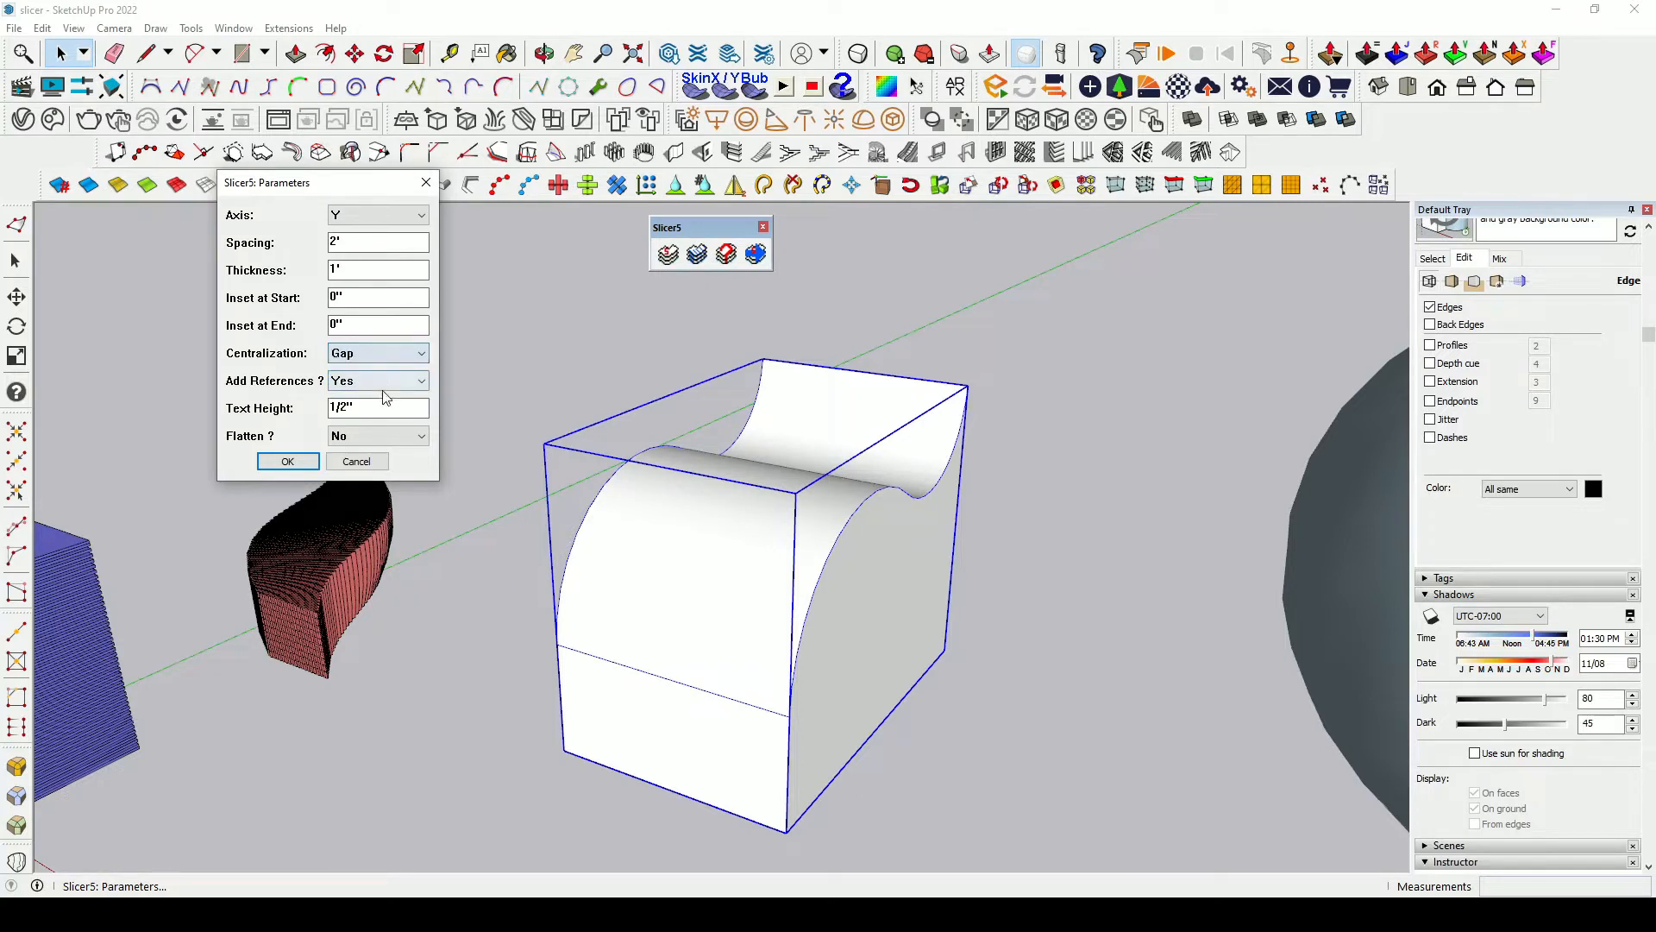
# Step: Set the text height to 0 and Flatten to Yes, and slice the wavy-topped block with 2' spacing and 1' thickness
pyautogui.moveTo(354, 403); pyautogui.dragTo(326, 410)
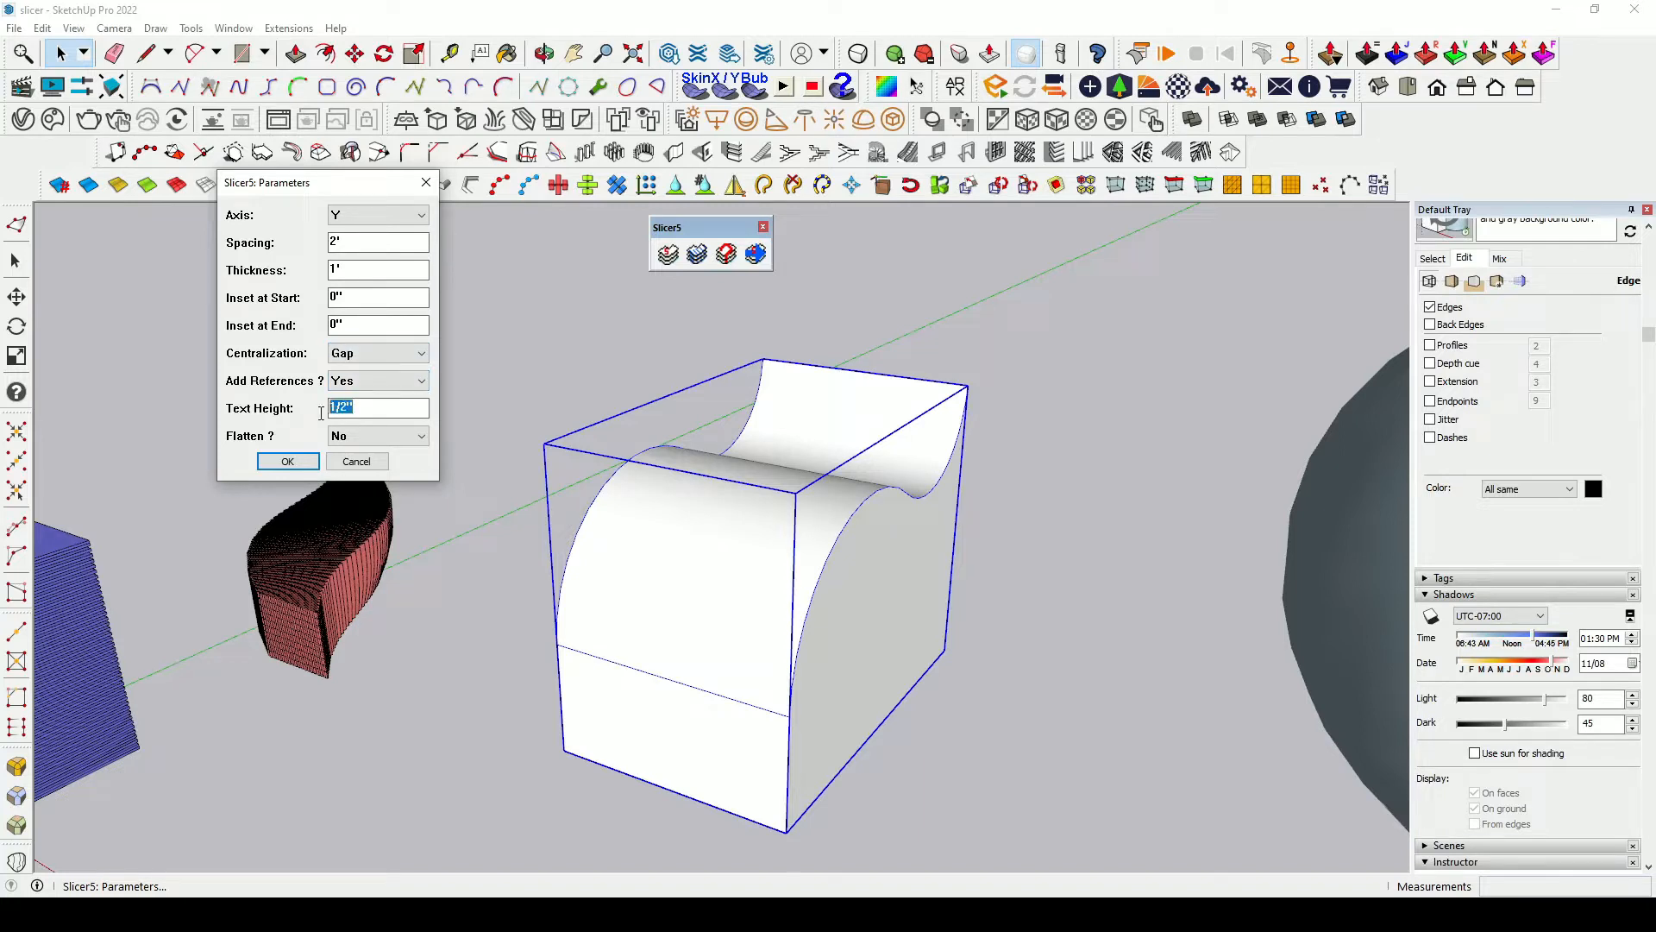
pyautogui.write('0')
pyautogui.click(371, 436)
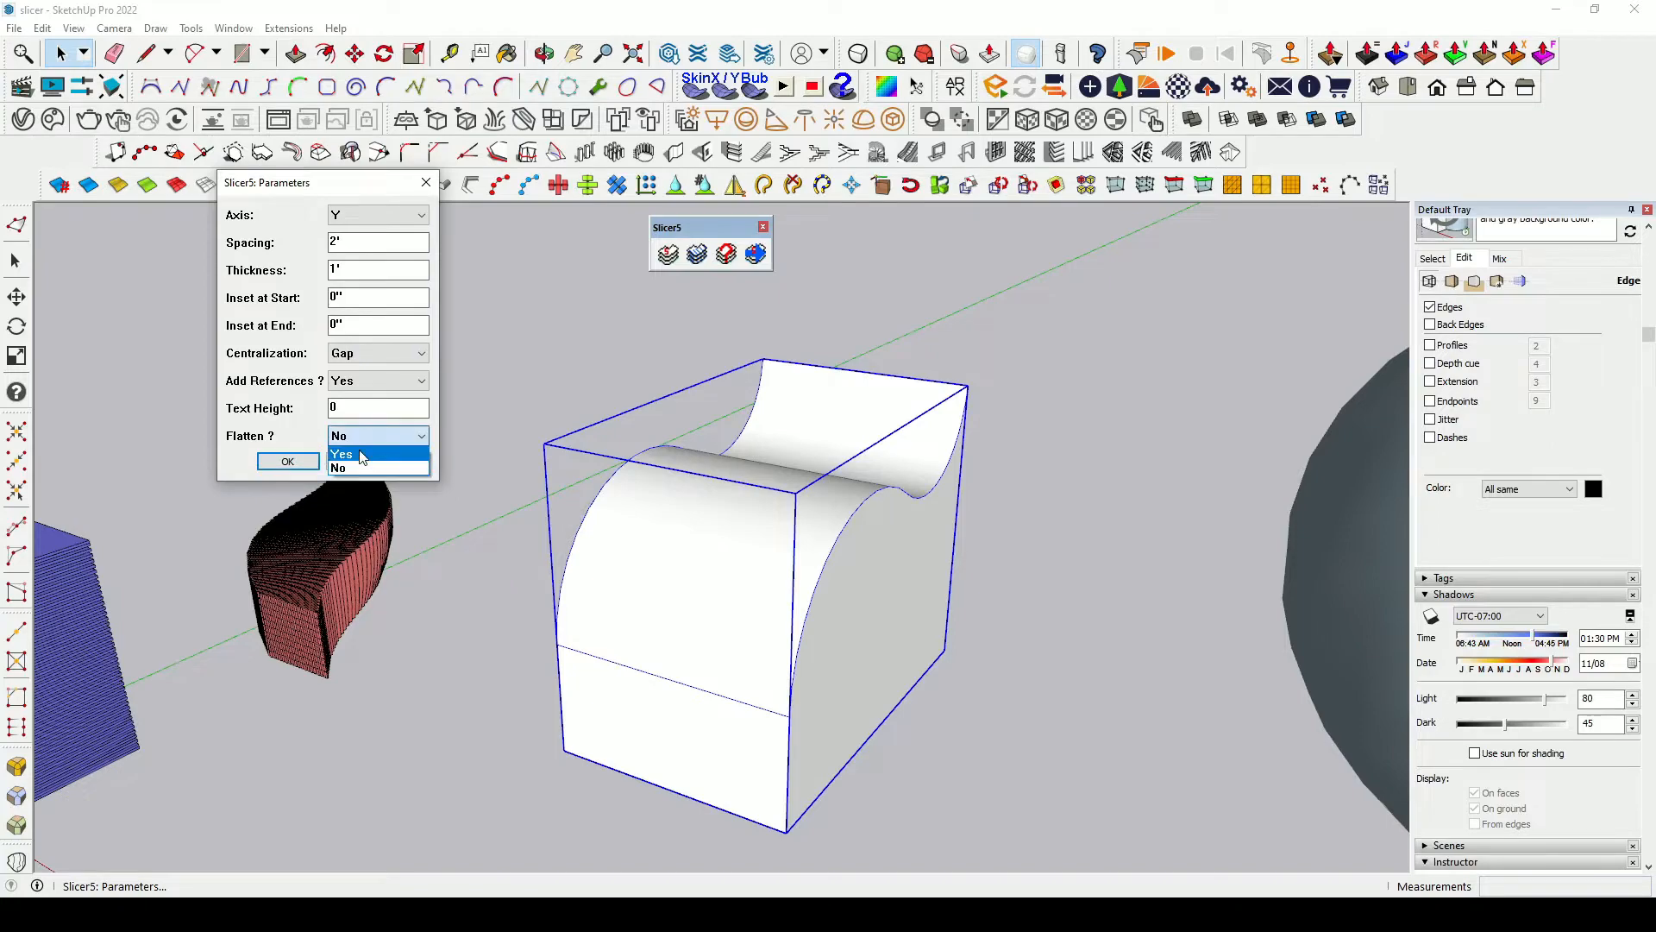
pyautogui.click(364, 462)
pyautogui.click(316, 459)
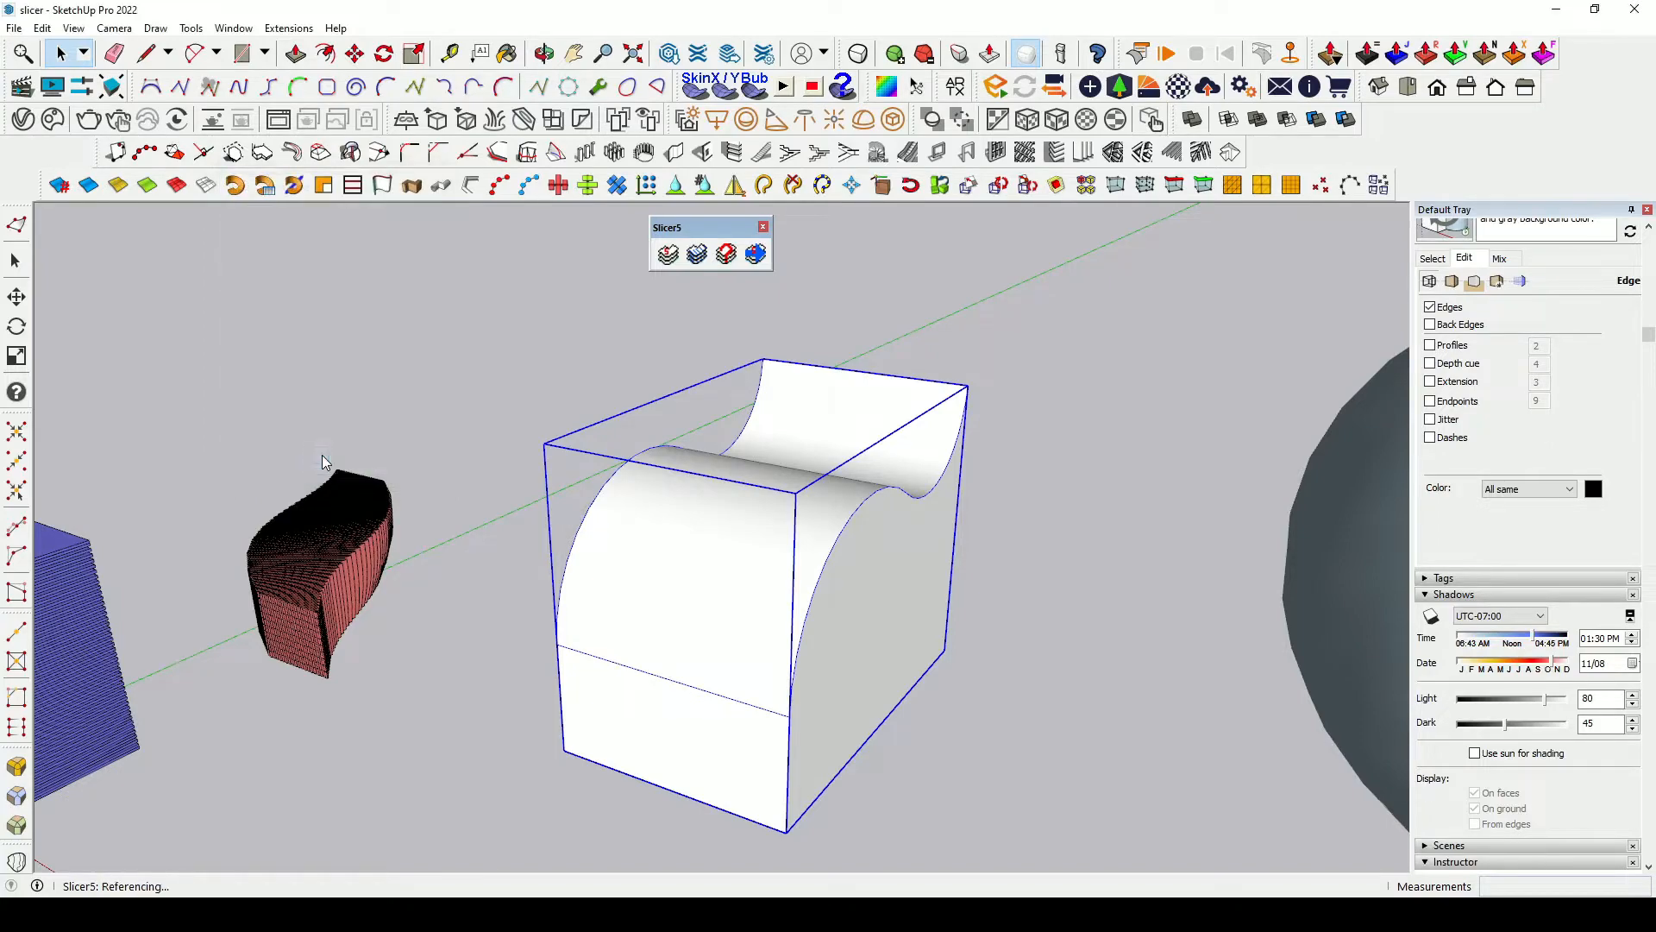
# Step: Examine the flattened slice layout of the wavy-topped block
pyautogui.scroll(-5, 657, 511)
pyautogui.moveTo(657, 511); pyautogui.dragTo(3, 442, button='middle')
pyautogui.scroll(-6, 660, 548)
pyautogui.scroll(3, 1006, 621)
pyautogui.moveTo(1005, 621); pyautogui.dragTo(969, 721, button='middle')
pyautogui.scroll(-4, 671, 595)
pyautogui.scroll(3, 716, 725)
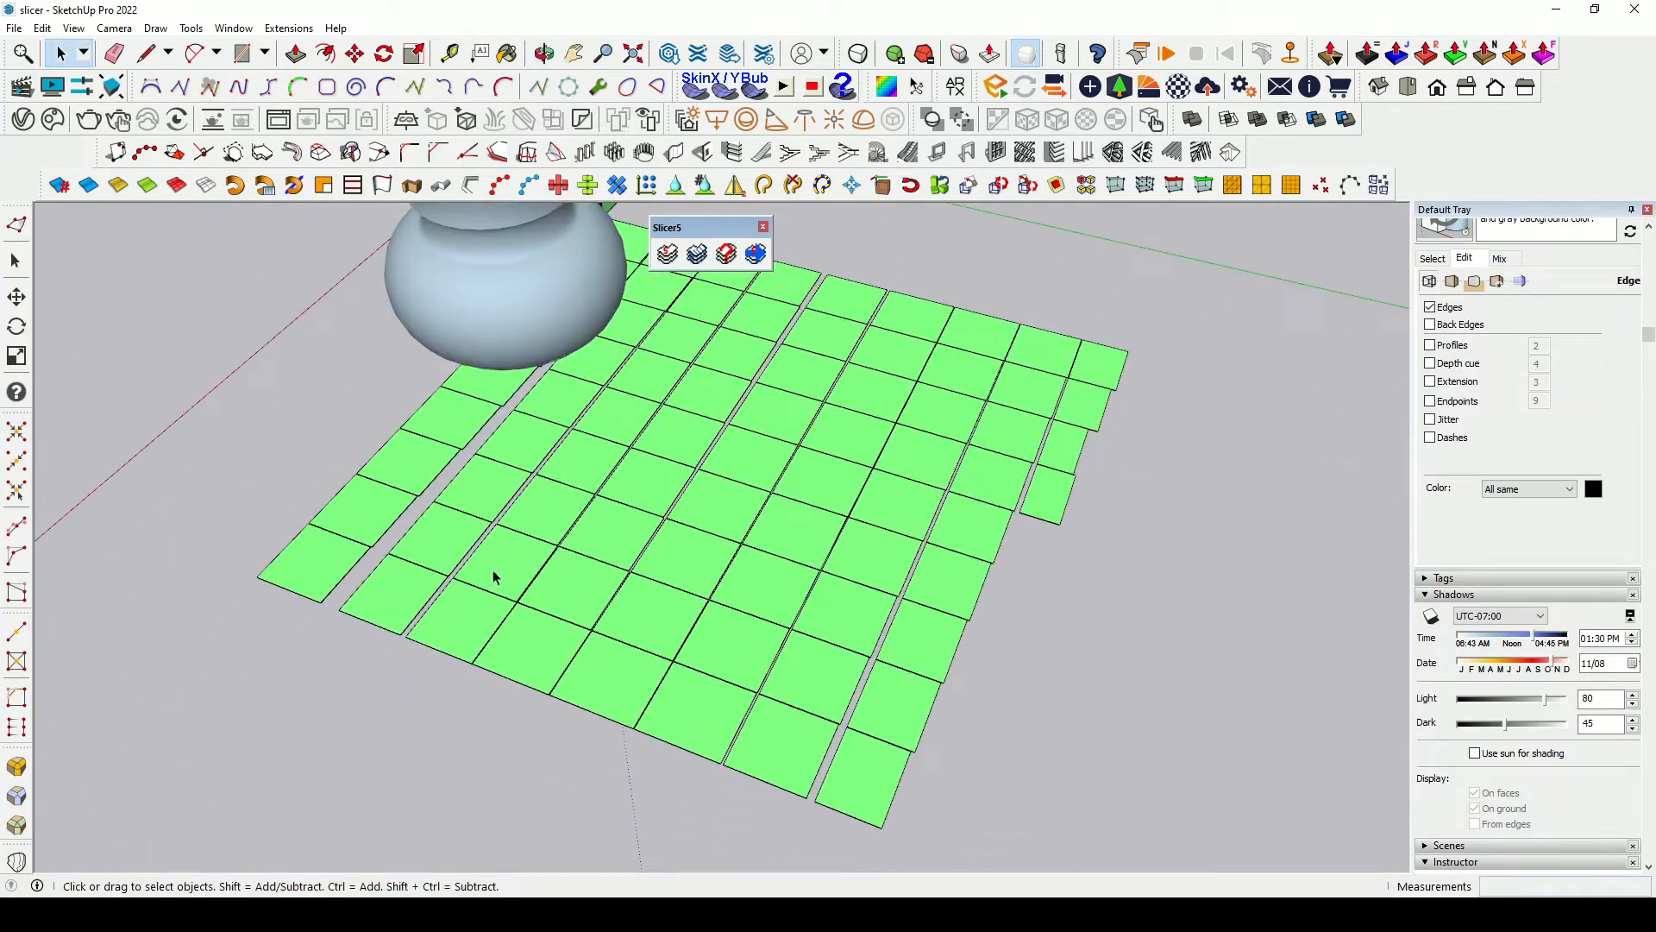
# Step: Move the wavy-topped block's flattened slice layout farther away from the round vessel
pyautogui.moveTo(740, 390); pyautogui.dragTo(821, 525, button='middle')
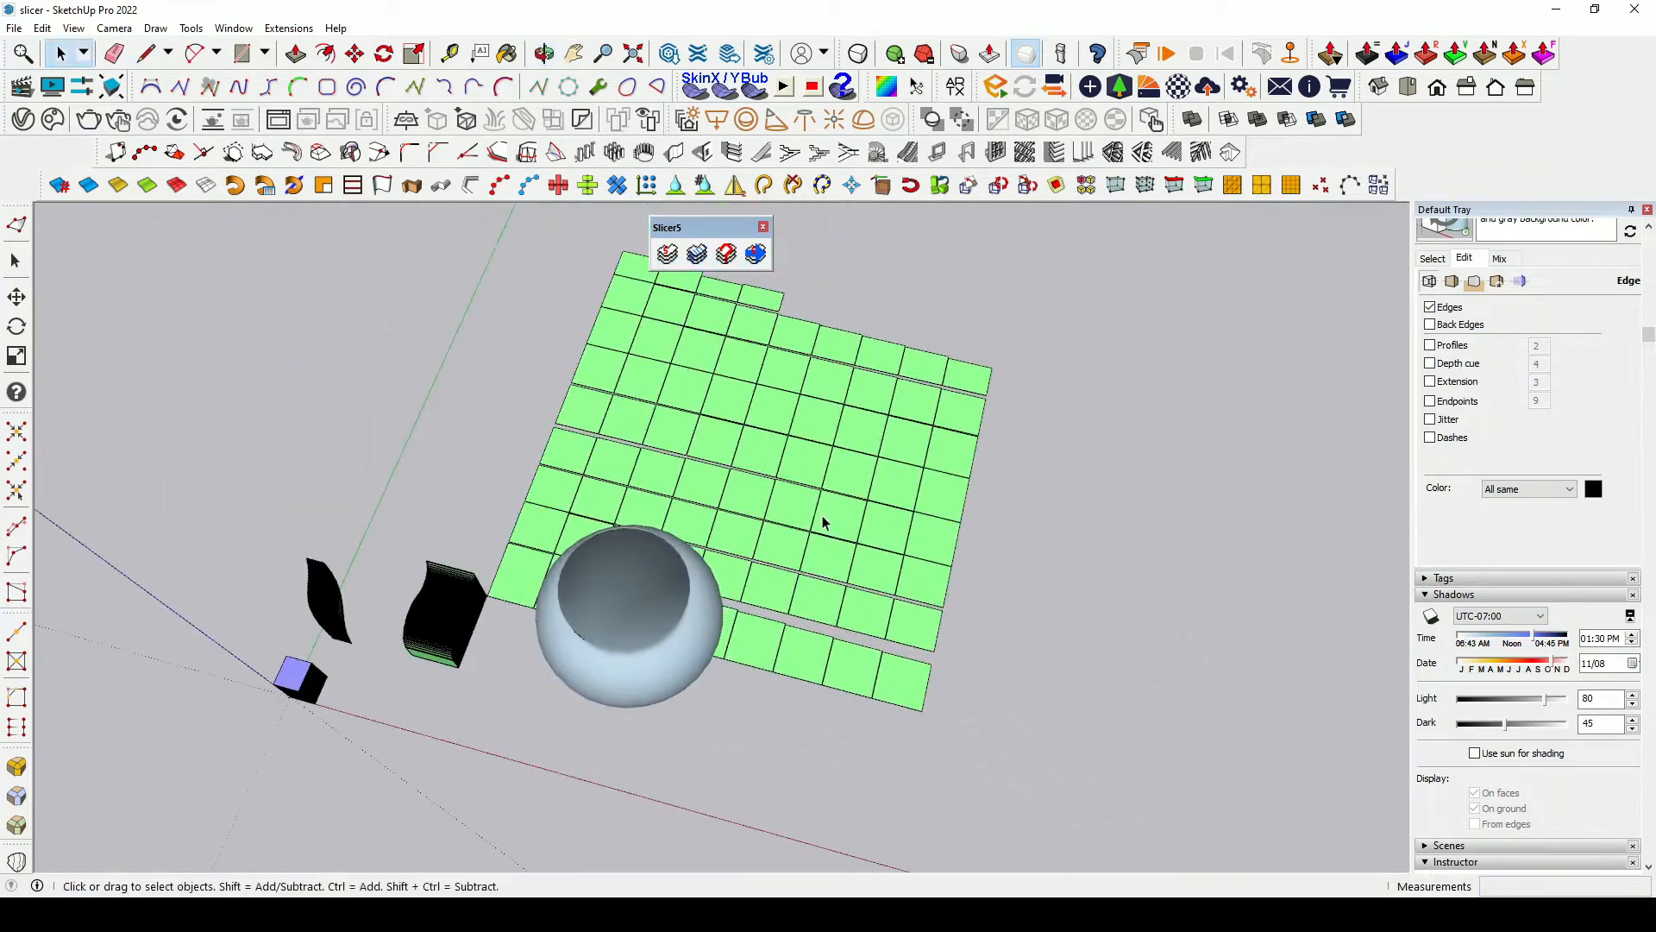
pyautogui.click(835, 557)
pyautogui.press('m')
pyautogui.click(825, 573)
pyautogui.click(1133, 382)
pyautogui.press('space')
# Step: Examine the green slices of the wavy-topped block up close from several sides
pyautogui.scroll(6, 380, 608)
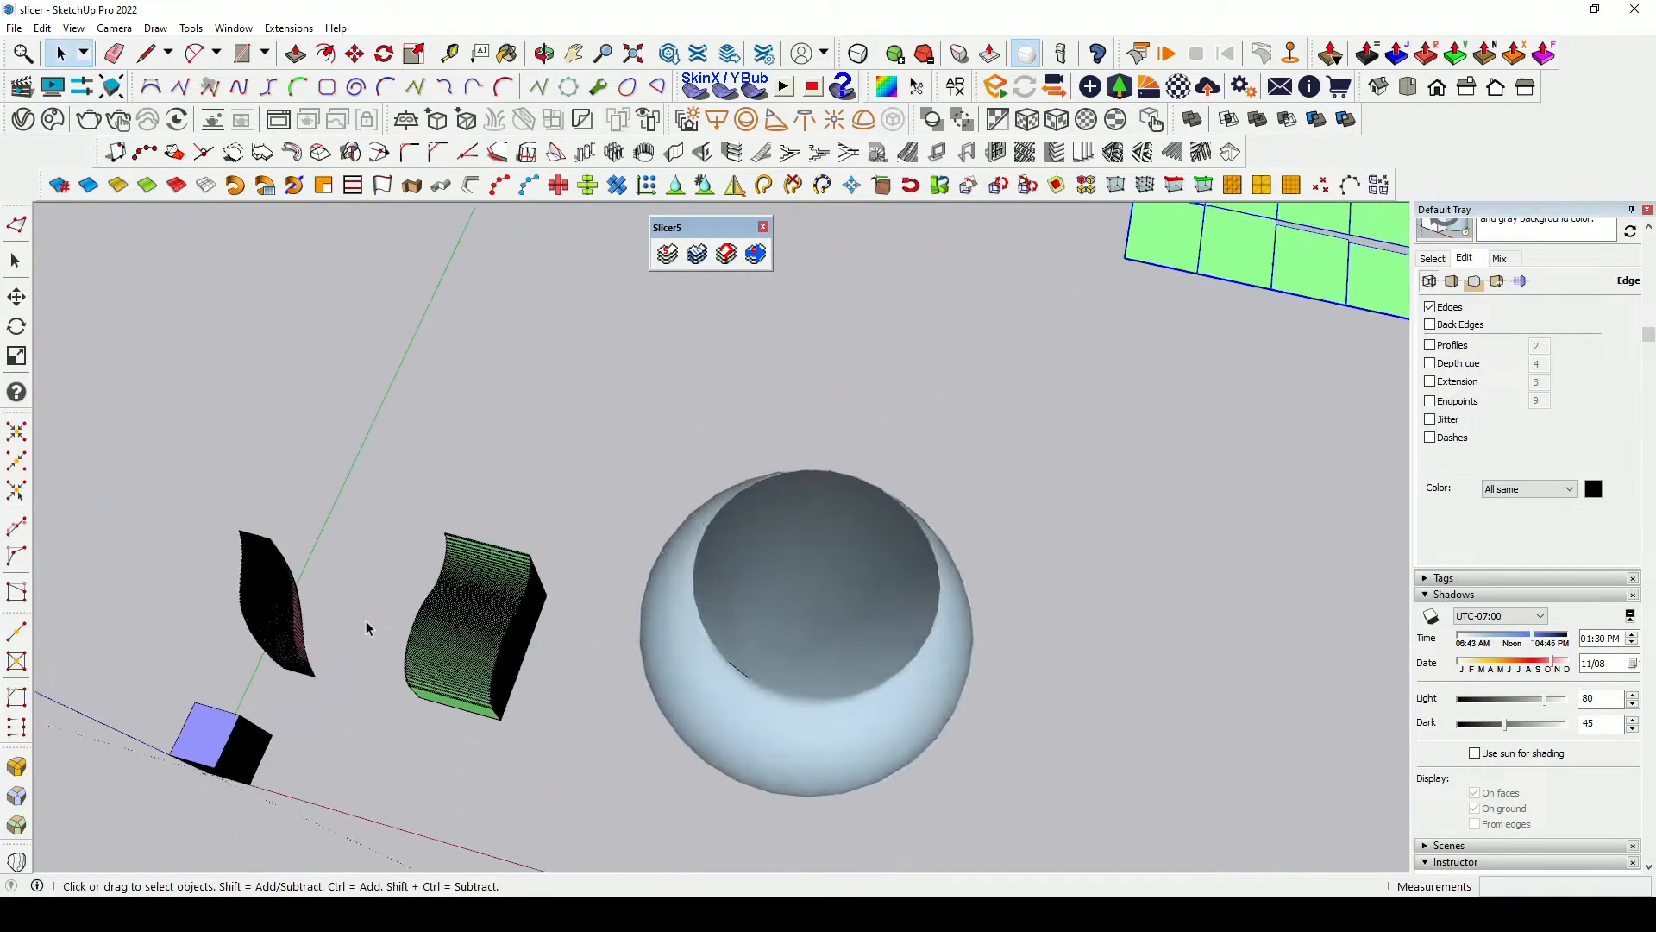
pyautogui.scroll(4, 517, 713)
pyautogui.moveTo(521, 713); pyautogui.dragTo(595, 246, button='middle')
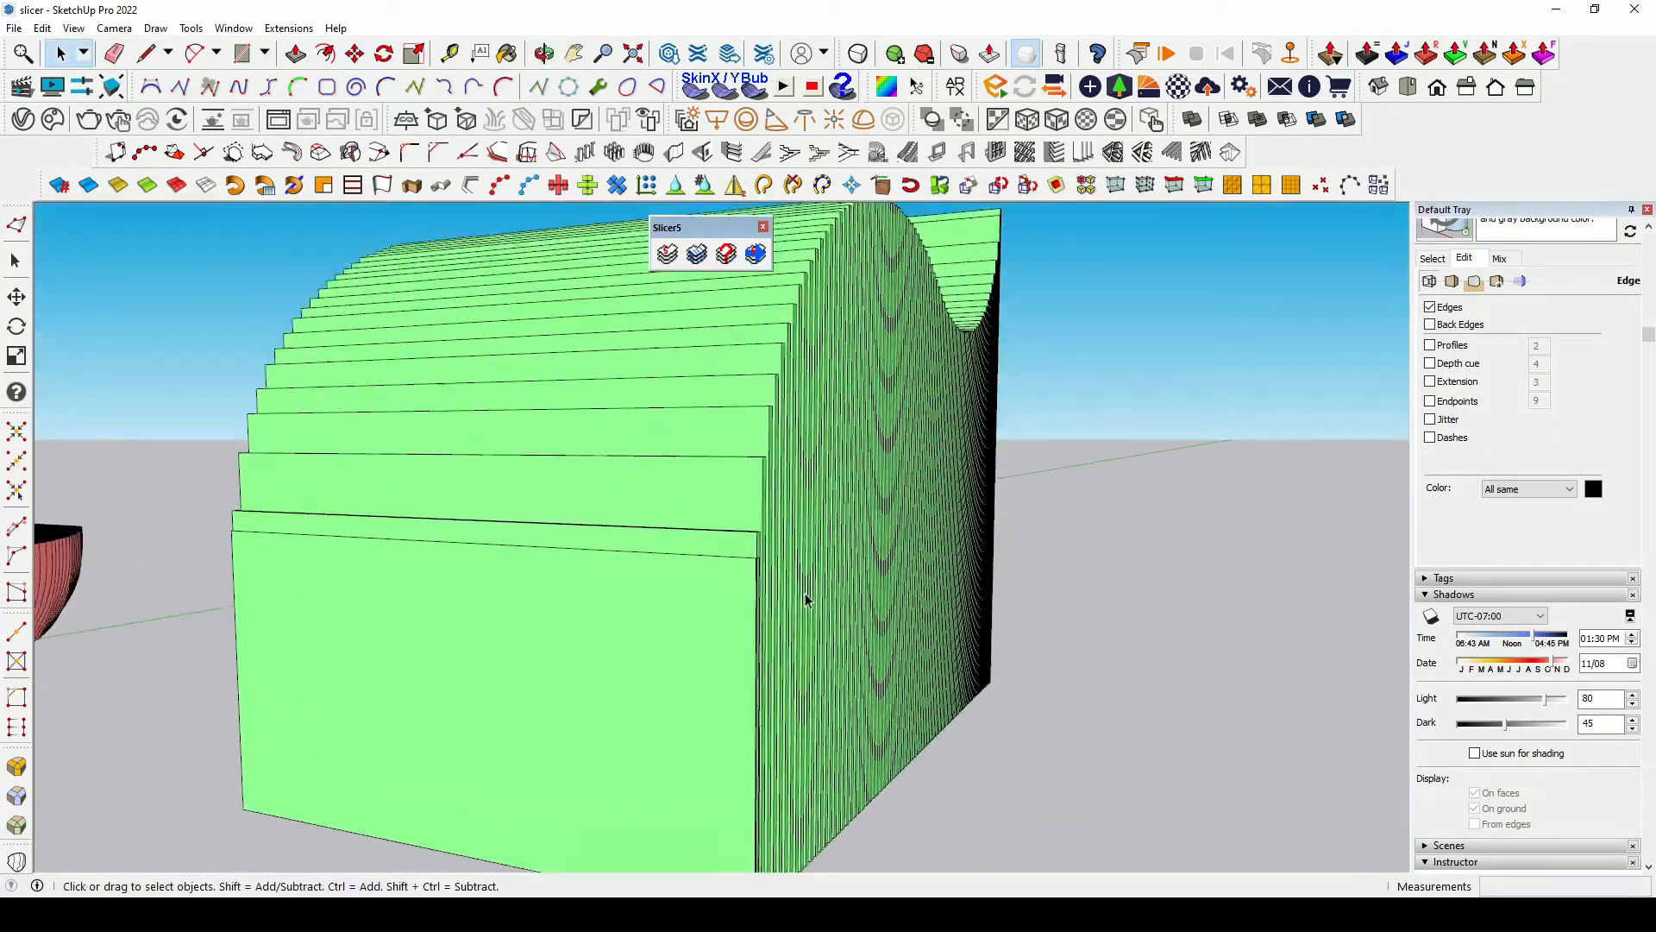
pyautogui.scroll(2, 805, 597)
pyautogui.moveTo(806, 597); pyautogui.dragTo(636, 677, button='middle')
pyautogui.scroll(-3, 636, 676)
pyautogui.moveTo(641, 500); pyautogui.dragTo(558, 584, button='middle')
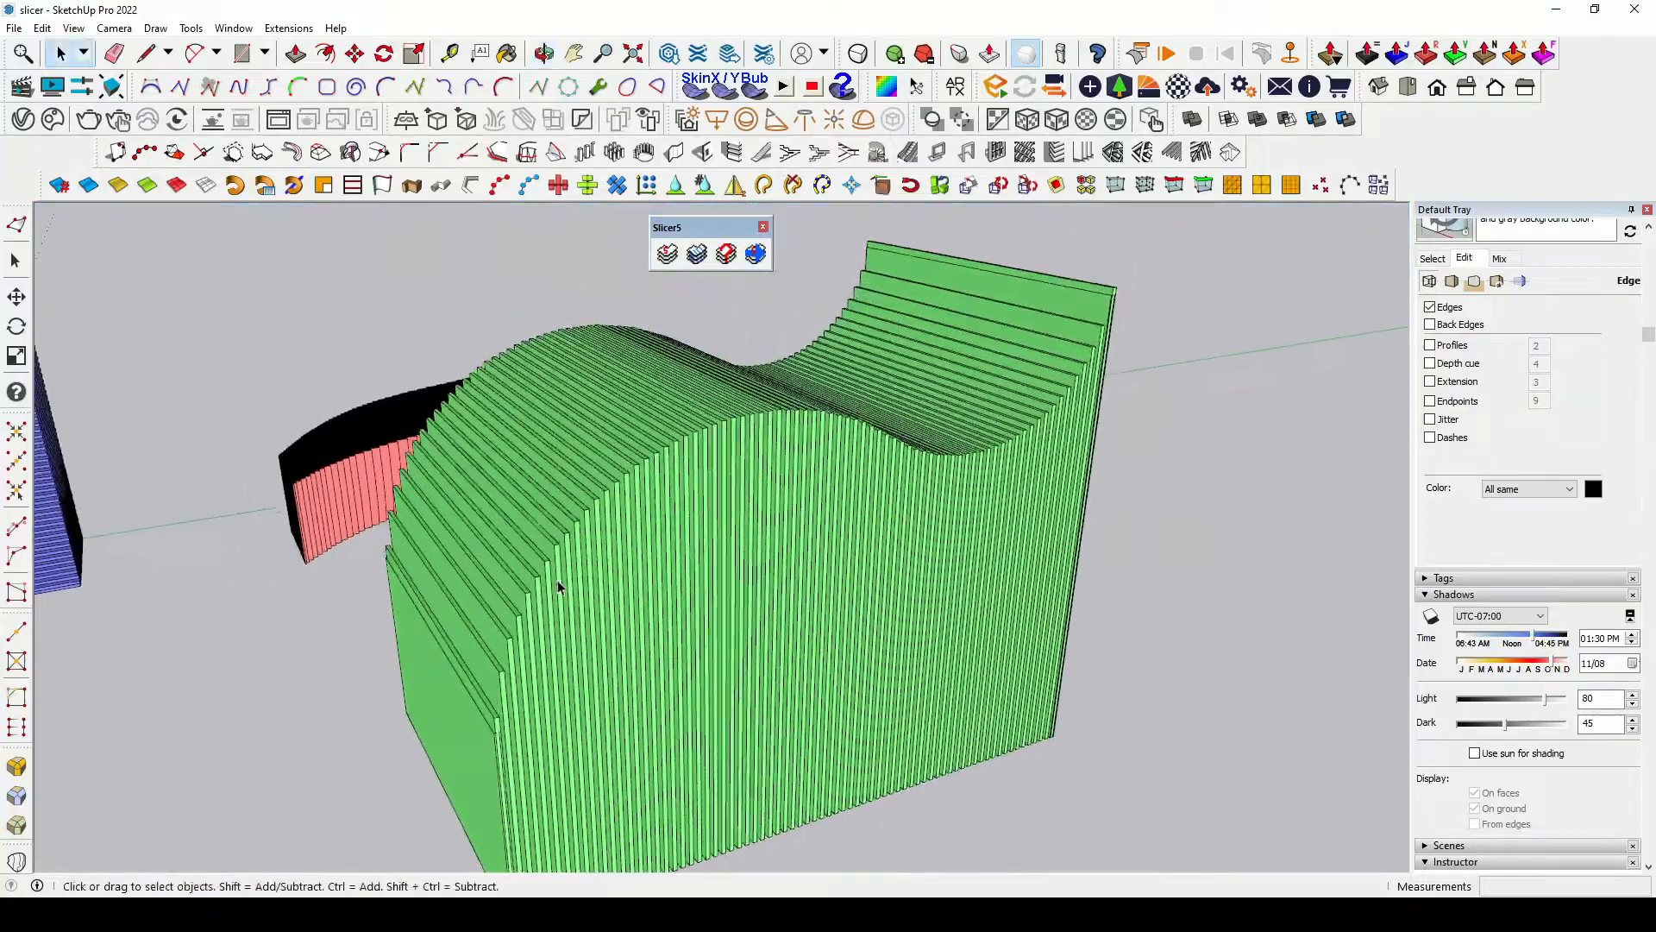
pyautogui.scroll(-2, 558, 584)
pyautogui.moveTo(699, 380); pyautogui.dragTo(541, 531, button='middle')
pyautogui.moveTo(473, 516); pyautogui.dragTo(830, 509, button='middle')
# Step: Select the round vessel, open the Slicer5 parameters for it and set the slicing axis to R
pyautogui.scroll(-6, 296, 441)
pyautogui.moveTo(458, 556); pyautogui.dragTo(638, 476, button='middle')
pyautogui.click(738, 509)
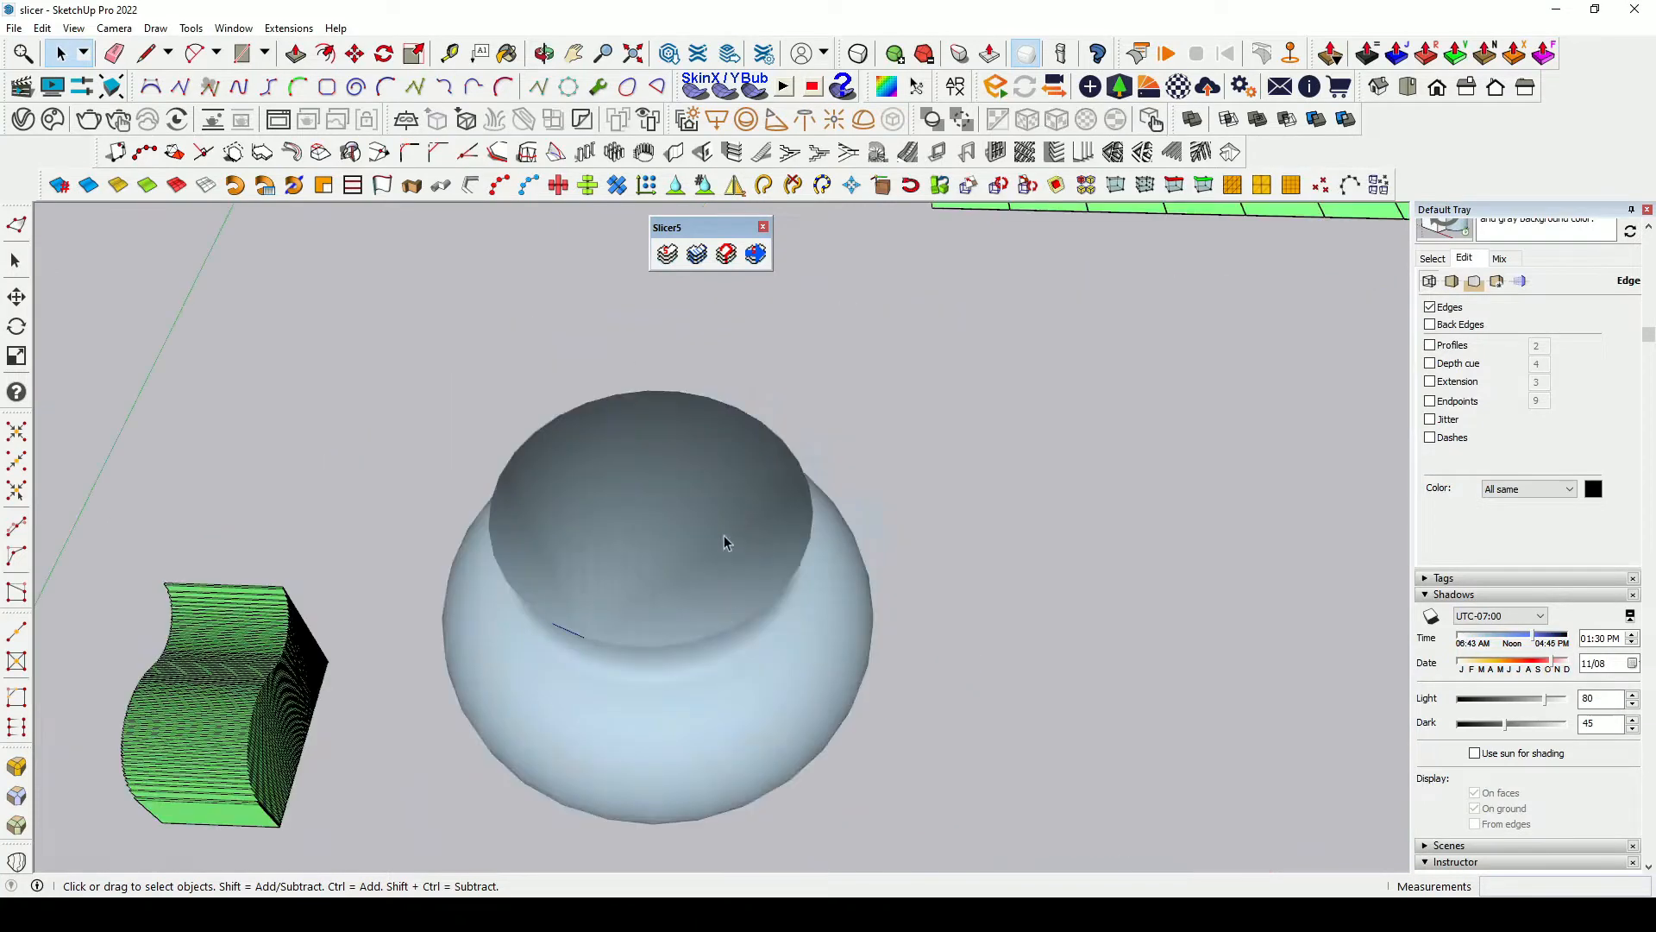
pyautogui.click(723, 535)
pyautogui.click(669, 255)
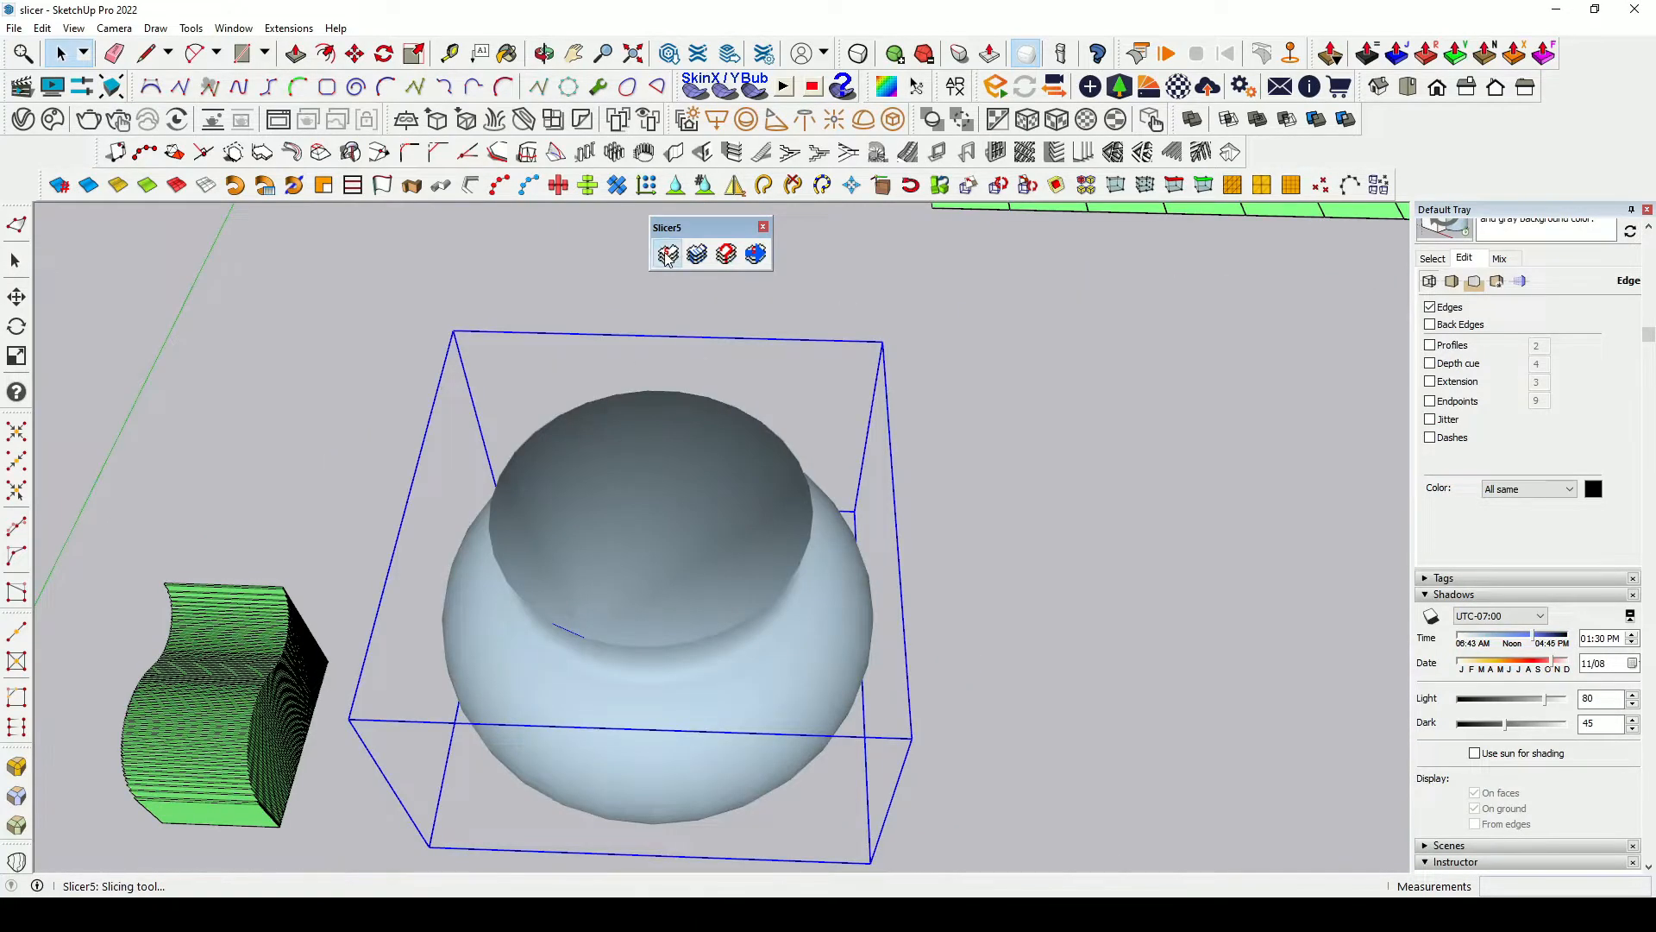
pyautogui.click(847, 336)
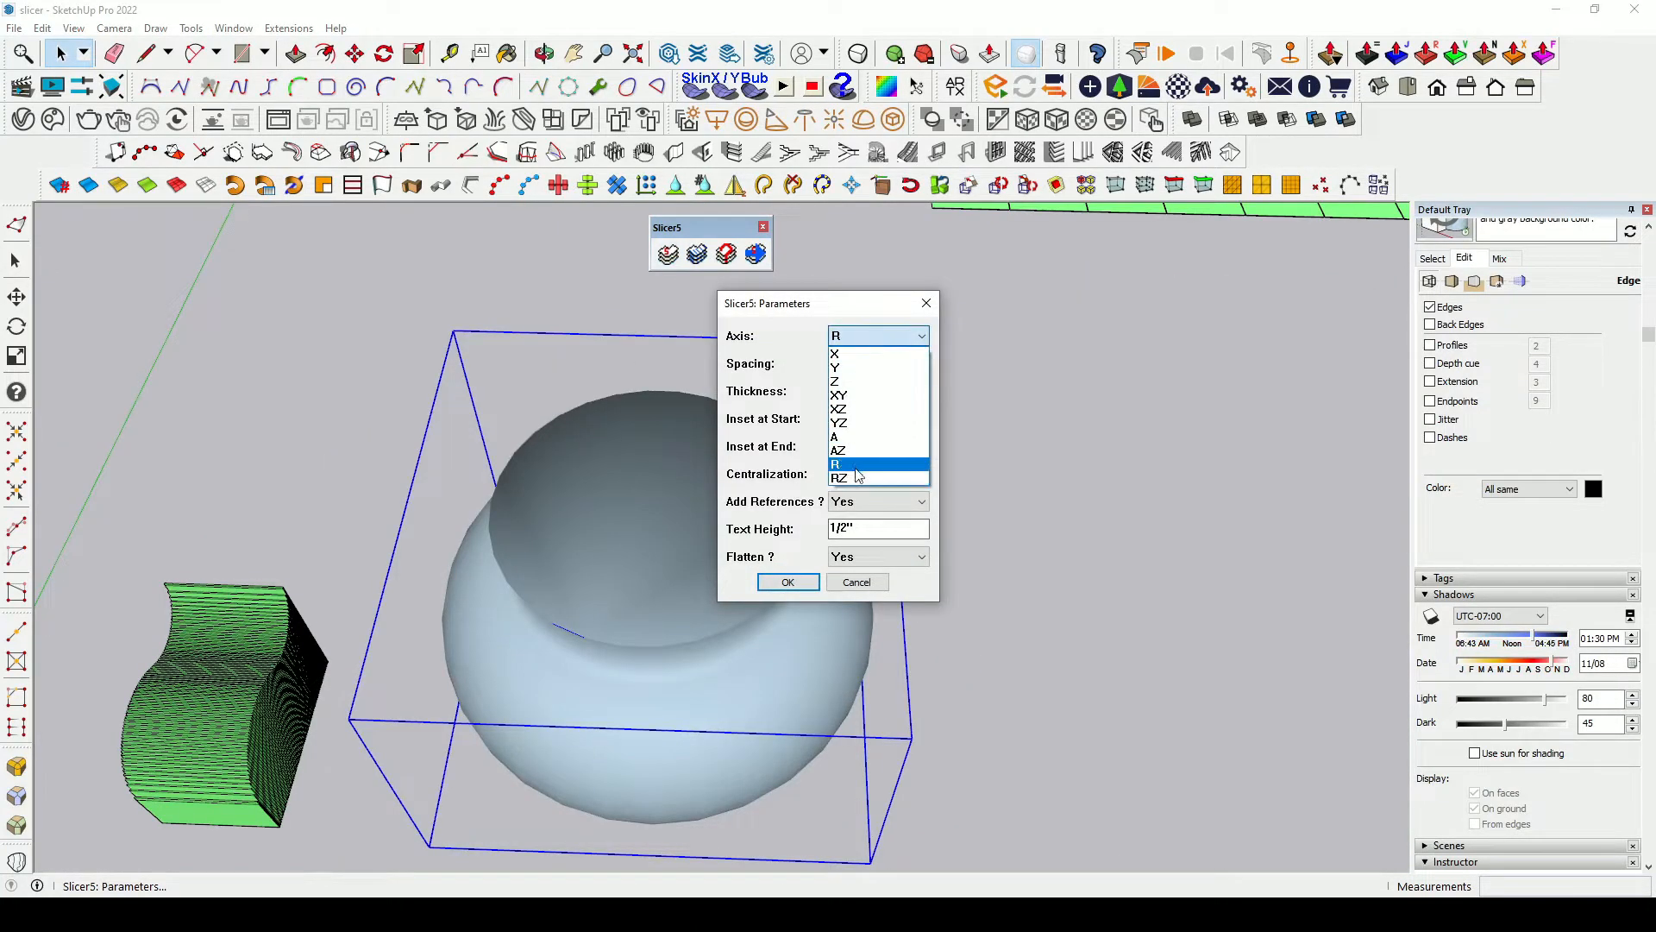
pyautogui.click(859, 466)
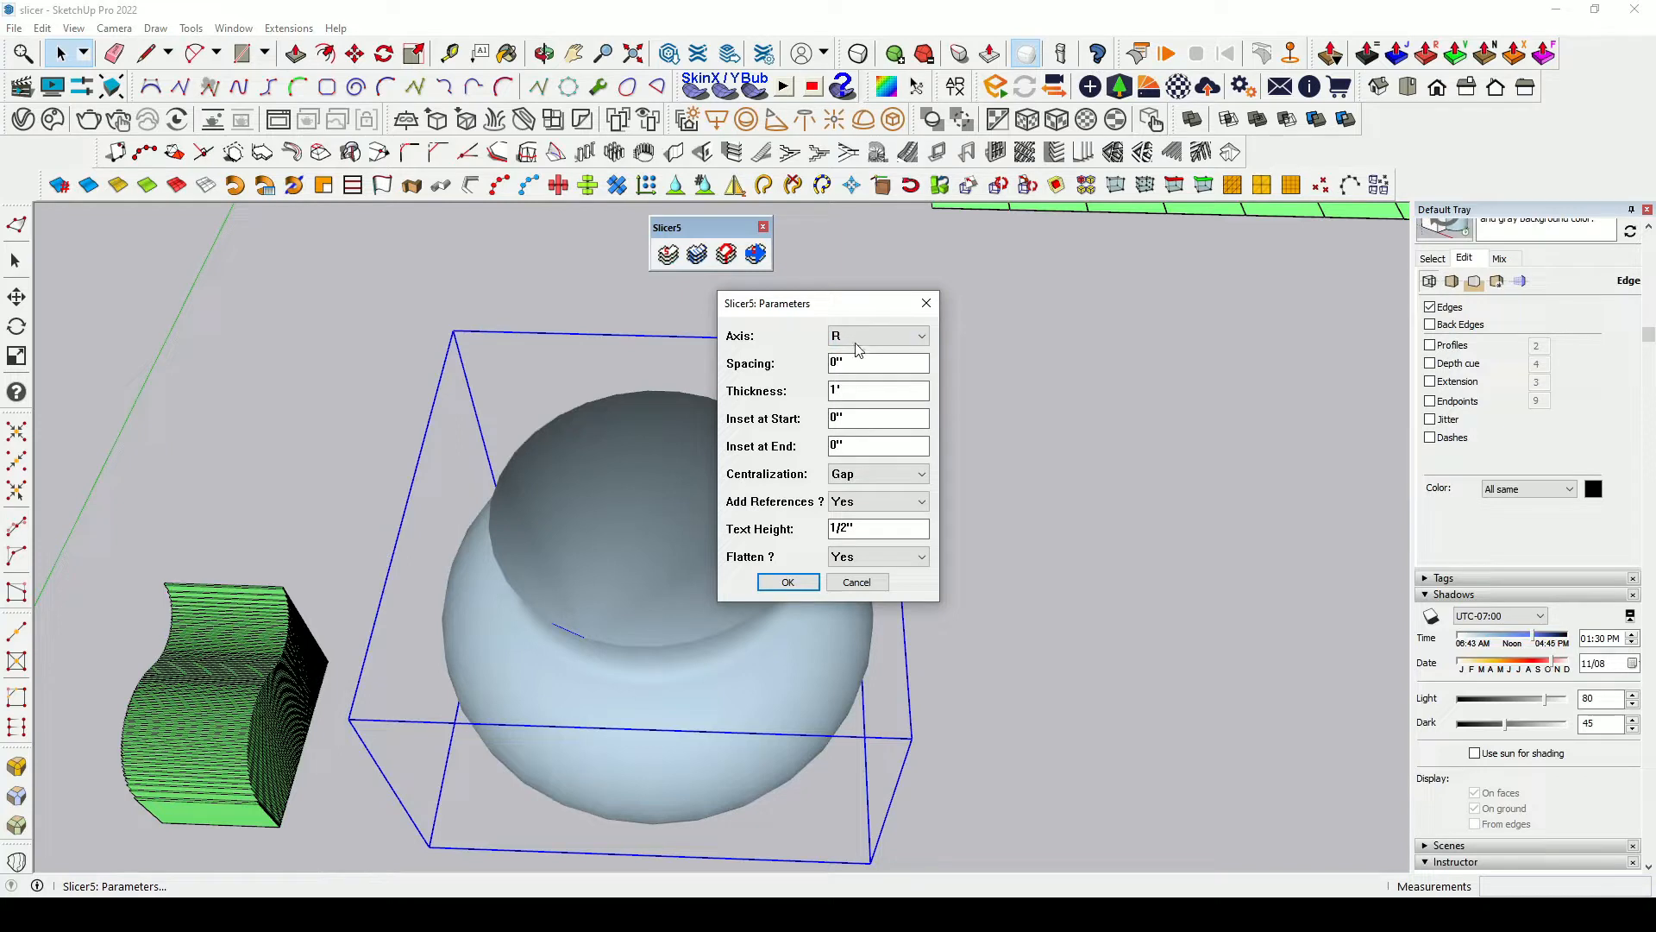
# Step: Slice the round vessel with 1' spacing, 1' thickness, Slice centralization and flattening on, accepting the offered Spaces value
pyautogui.moveTo(857, 366); pyautogui.dragTo(828, 364)
pyautogui.click(862, 474)
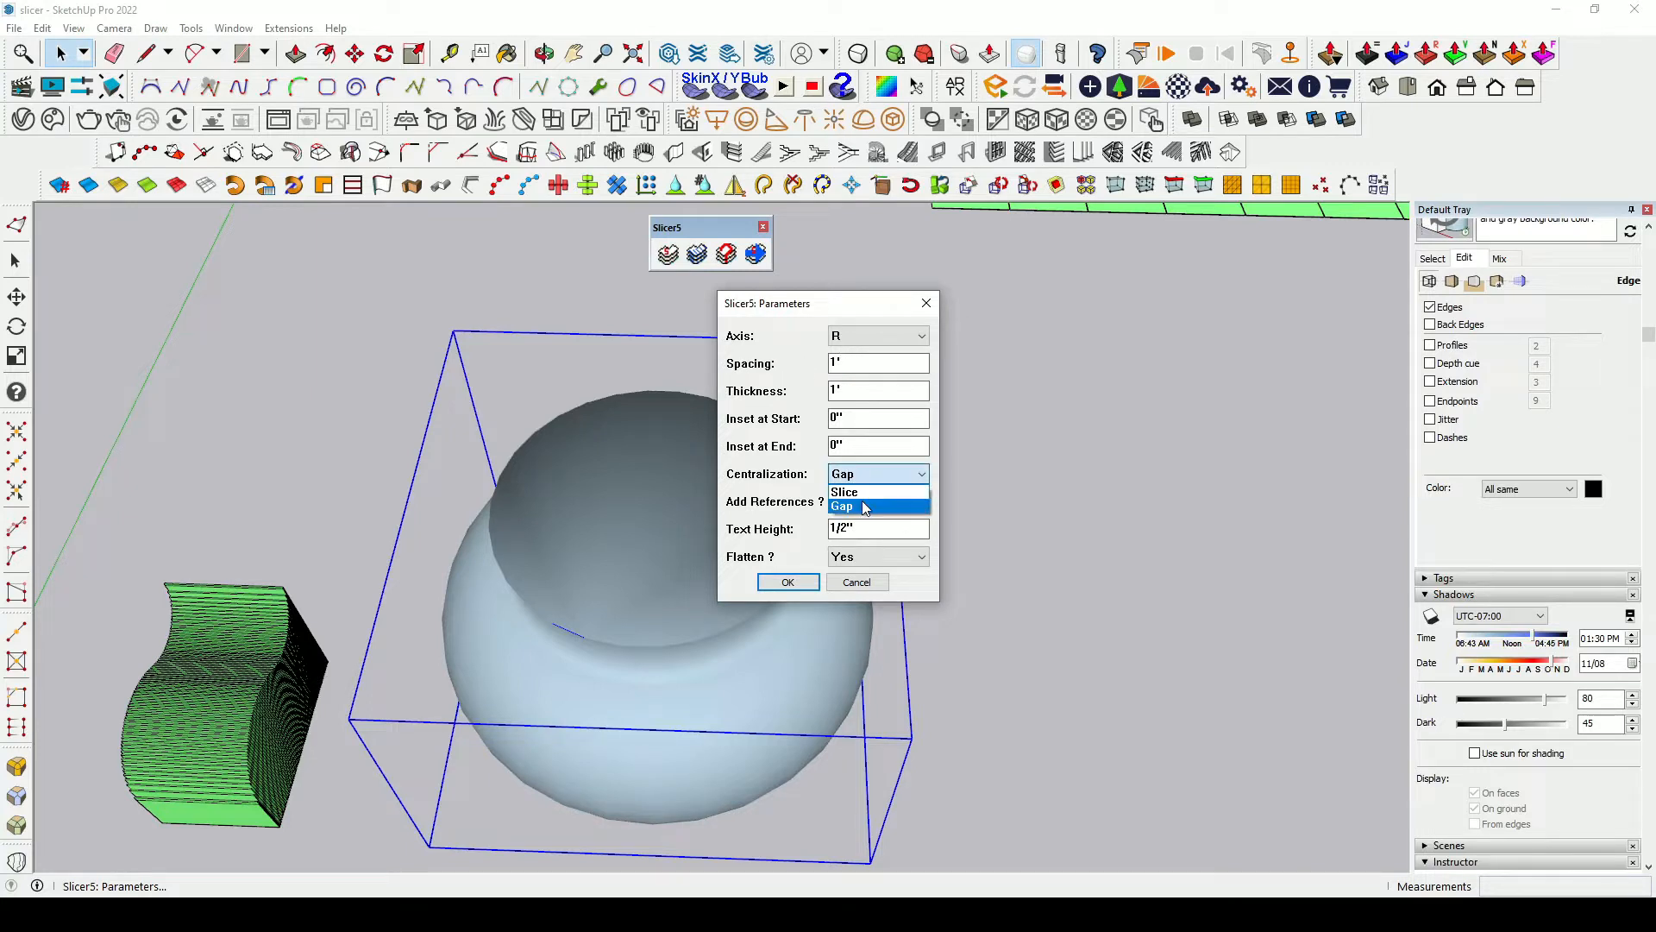
pyautogui.click(866, 492)
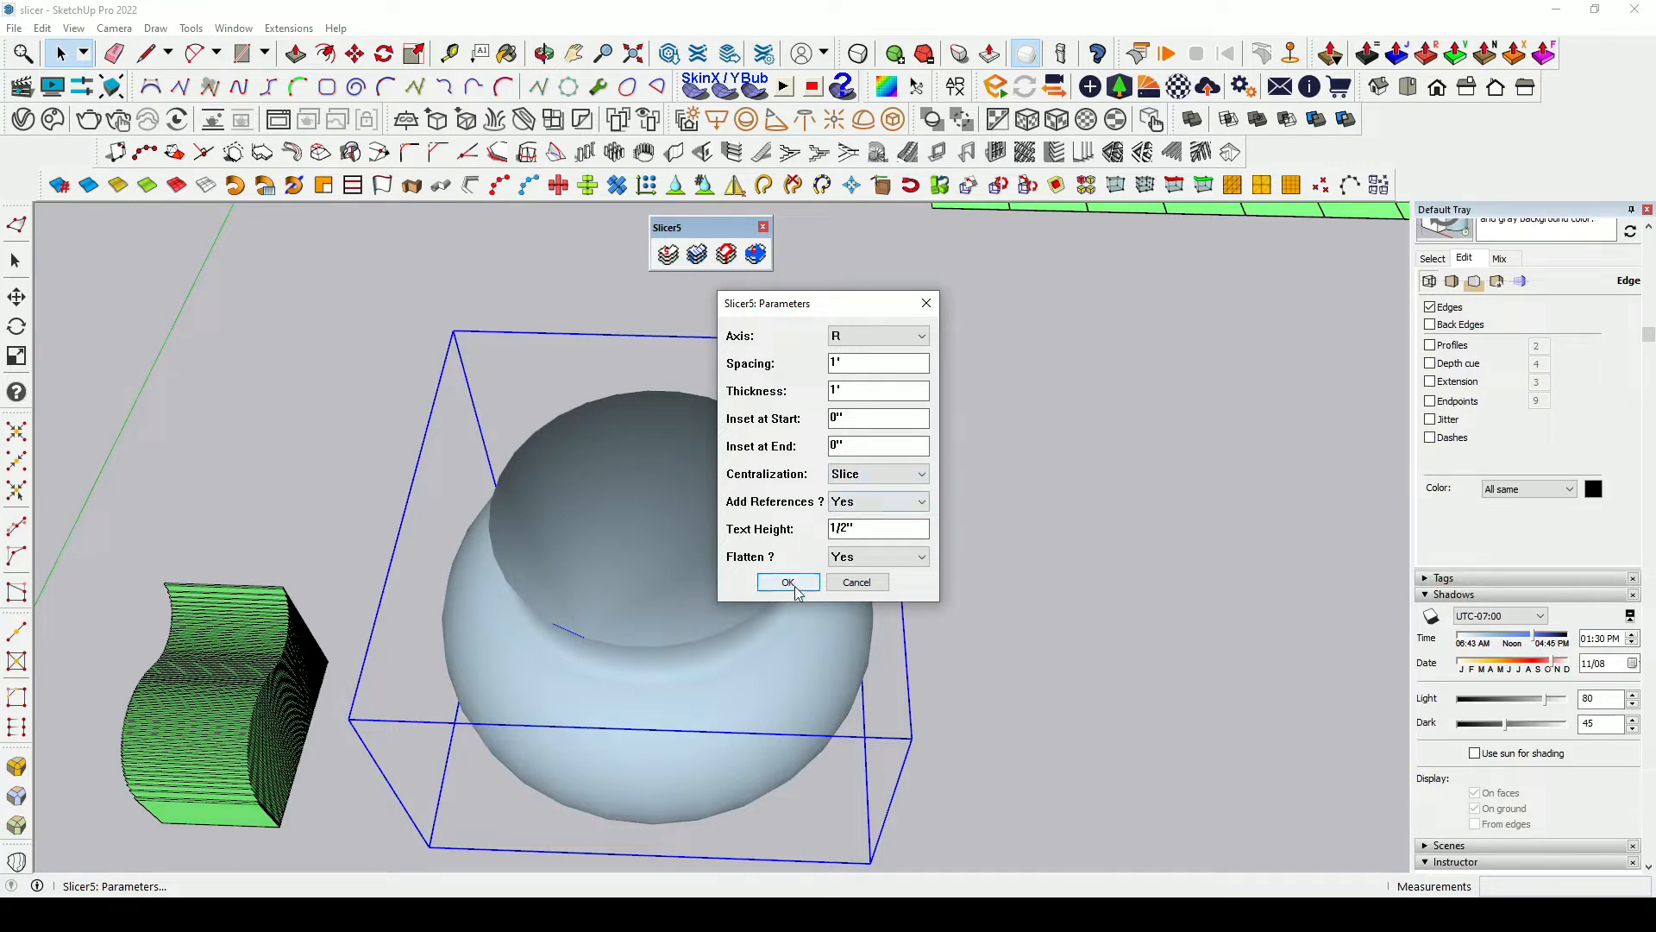
pyautogui.click(788, 583)
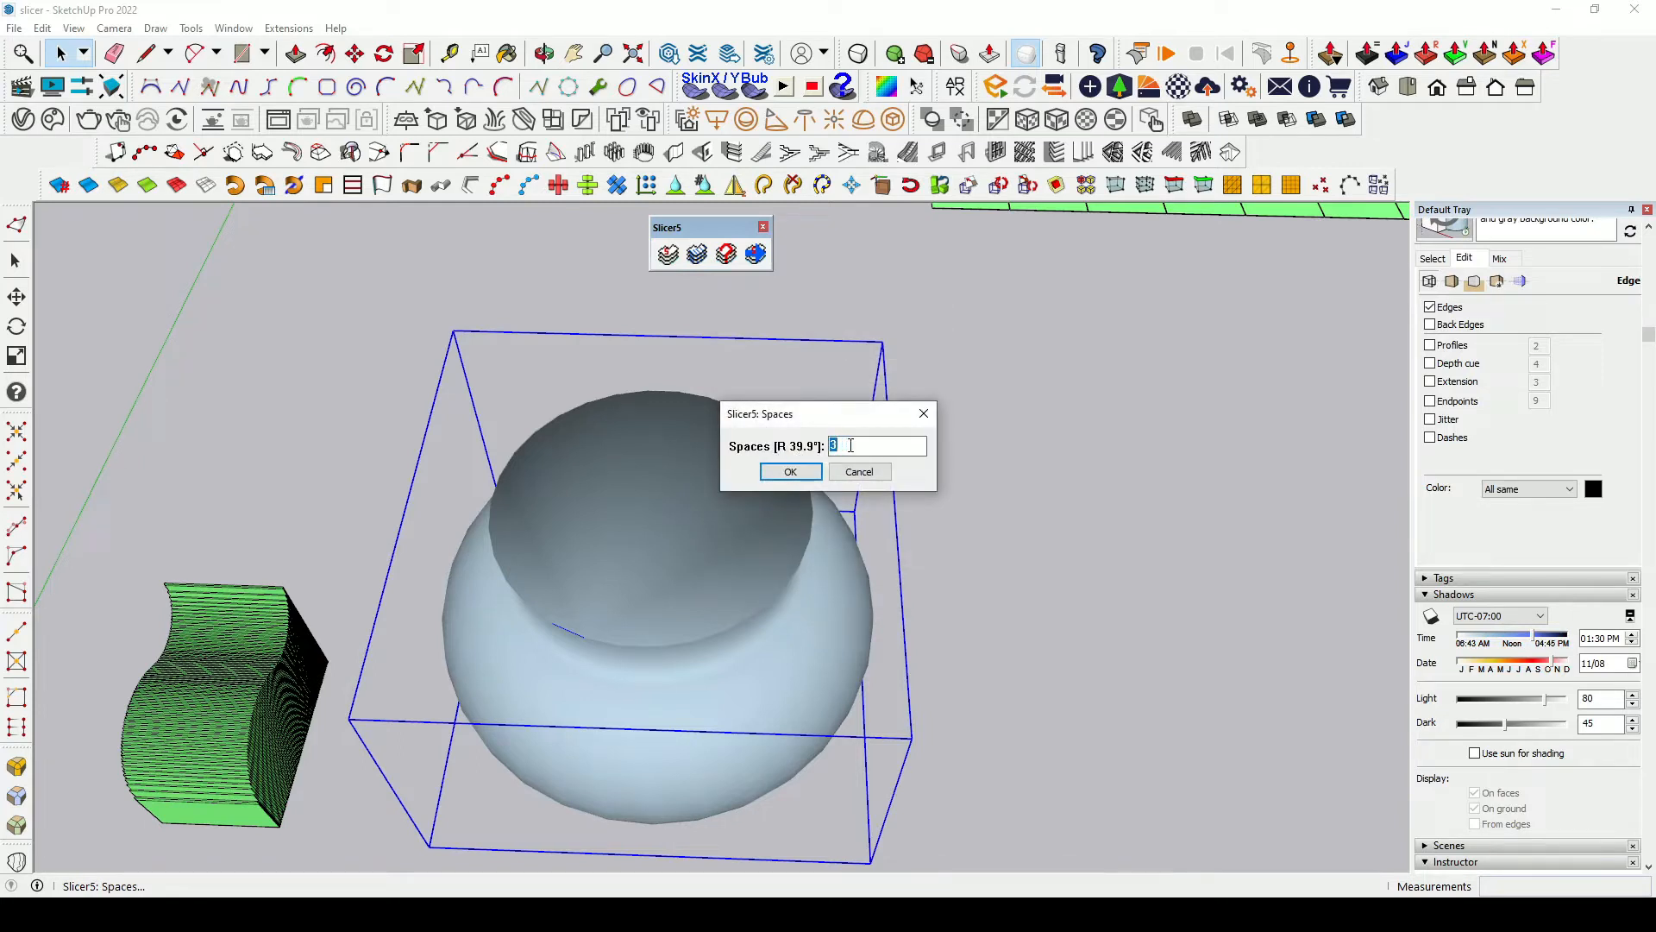
pyautogui.click(788, 471)
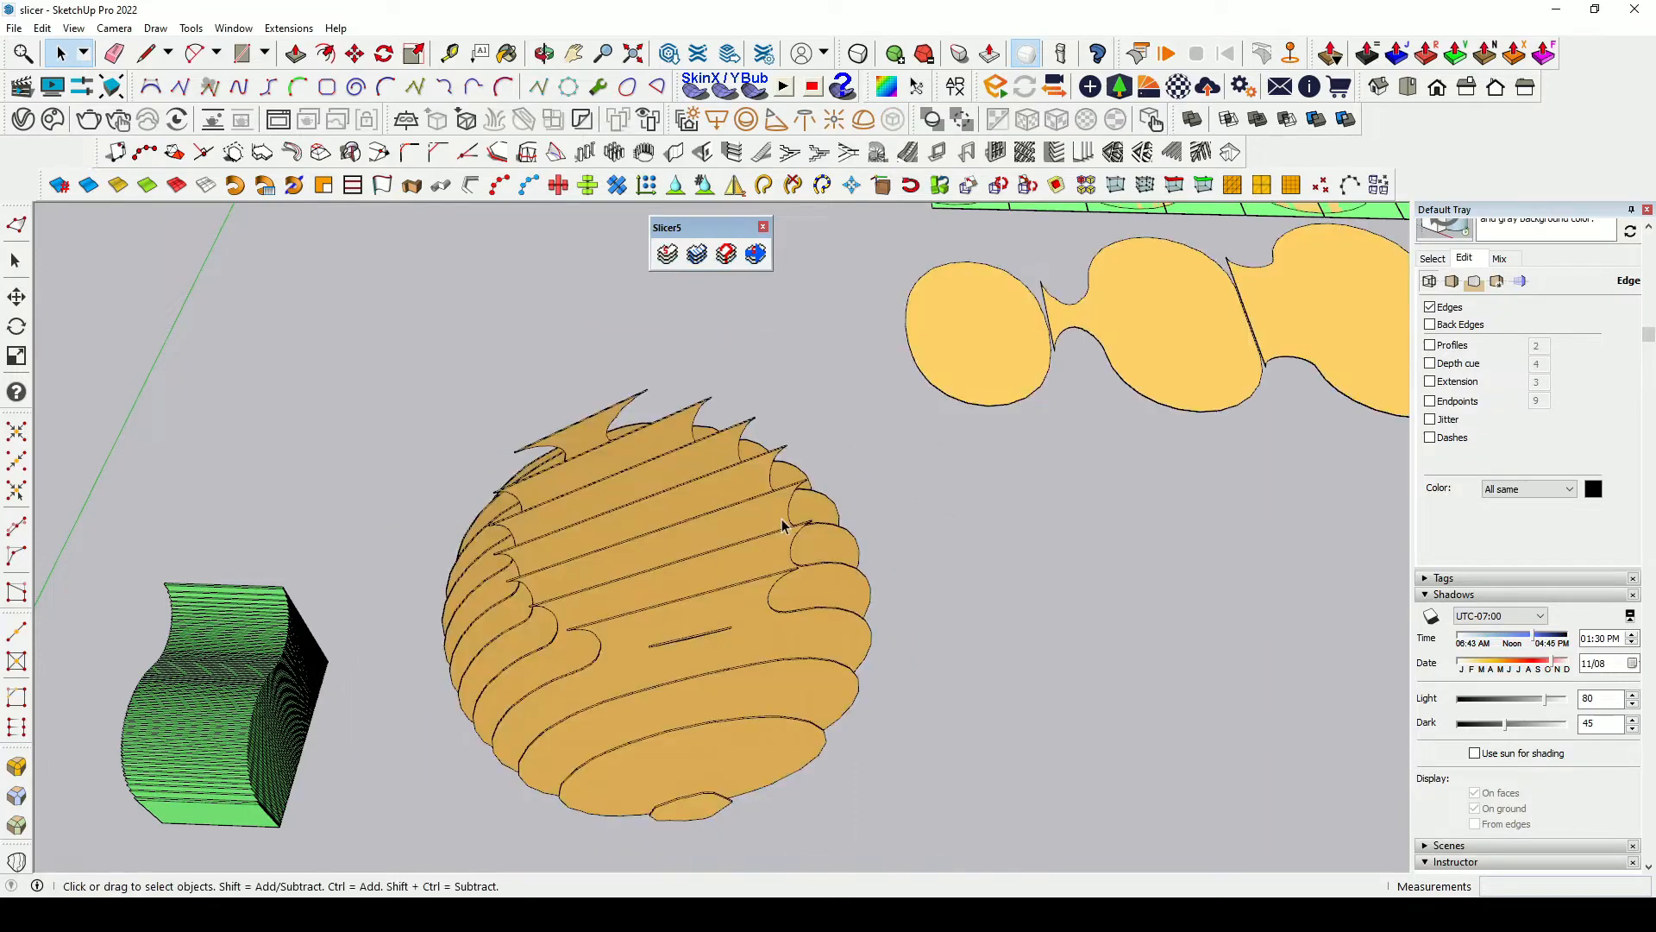
# Step: Examine the angled slices of the round vessel and their flattened layout
pyautogui.scroll(-6, 733, 535)
pyautogui.moveTo(863, 537); pyautogui.dragTo(768, 228, button='middle')
pyautogui.scroll(3, 700, 550)
pyautogui.scroll(3, 700, 550)
pyautogui.scroll(-3, 751, 528)
pyautogui.scroll(-3, 610, 485)
pyautogui.moveTo(610, 487); pyautogui.dragTo(542, 537, button='middle')
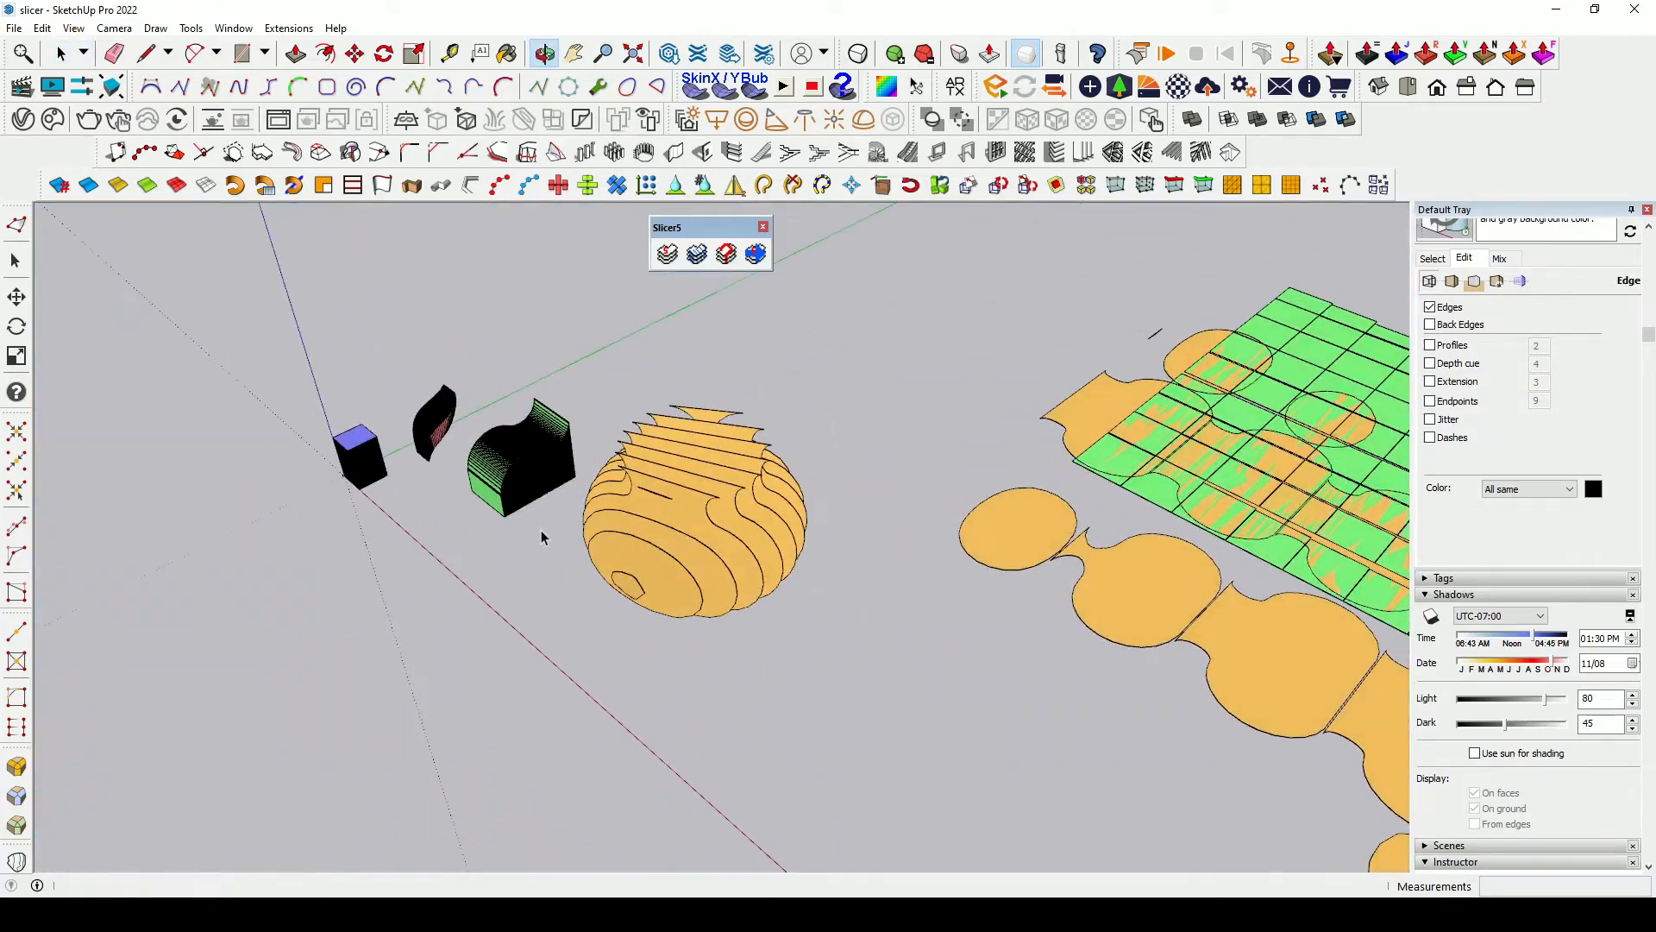
# Step: Move the round vessel's flattened slice layout off the green layout to an empty area
pyautogui.scroll(-3, 543, 535)
pyautogui.moveTo(787, 484); pyautogui.dragTo(877, 569, button='middle')
pyautogui.scroll(2, 873, 561)
pyautogui.click(872, 552)
pyautogui.scroll(-4, 832, 530)
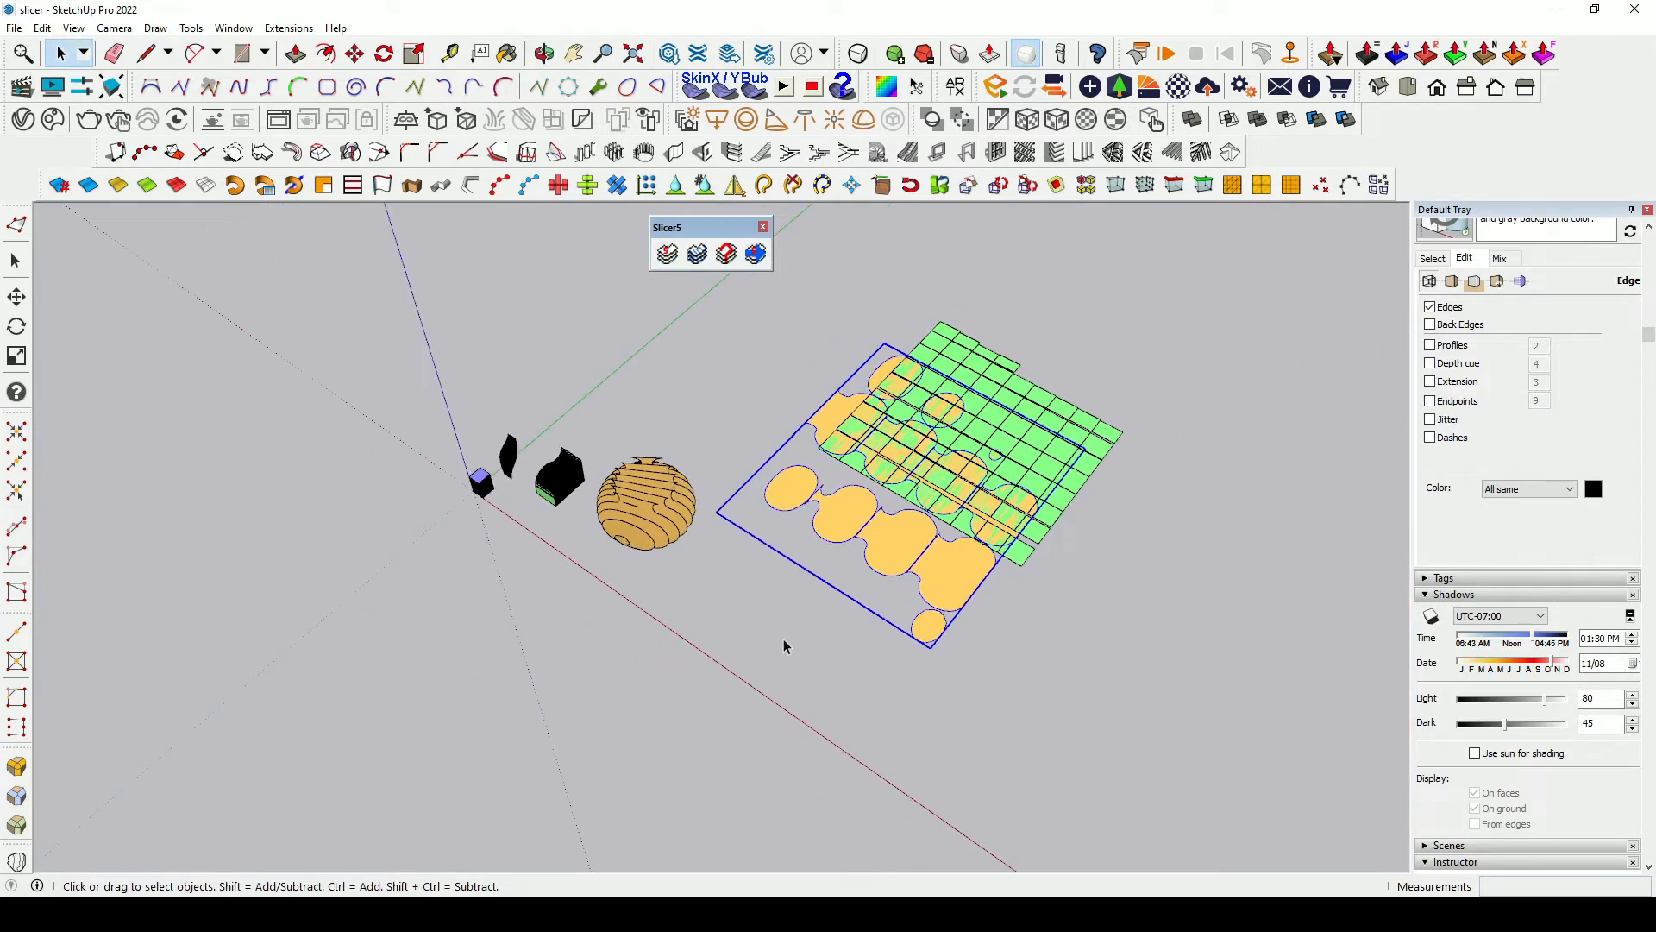
pyautogui.press('m')
pyautogui.click(784, 646)
pyautogui.click(673, 856)
pyautogui.press('space')
# Step: Examine the sliced solids together with the separated flattened layouts
pyautogui.scroll(3, 470, 432)
pyautogui.moveTo(470, 431); pyautogui.dragTo(732, 371, button='middle')
pyautogui.scroll(4, 721, 374)
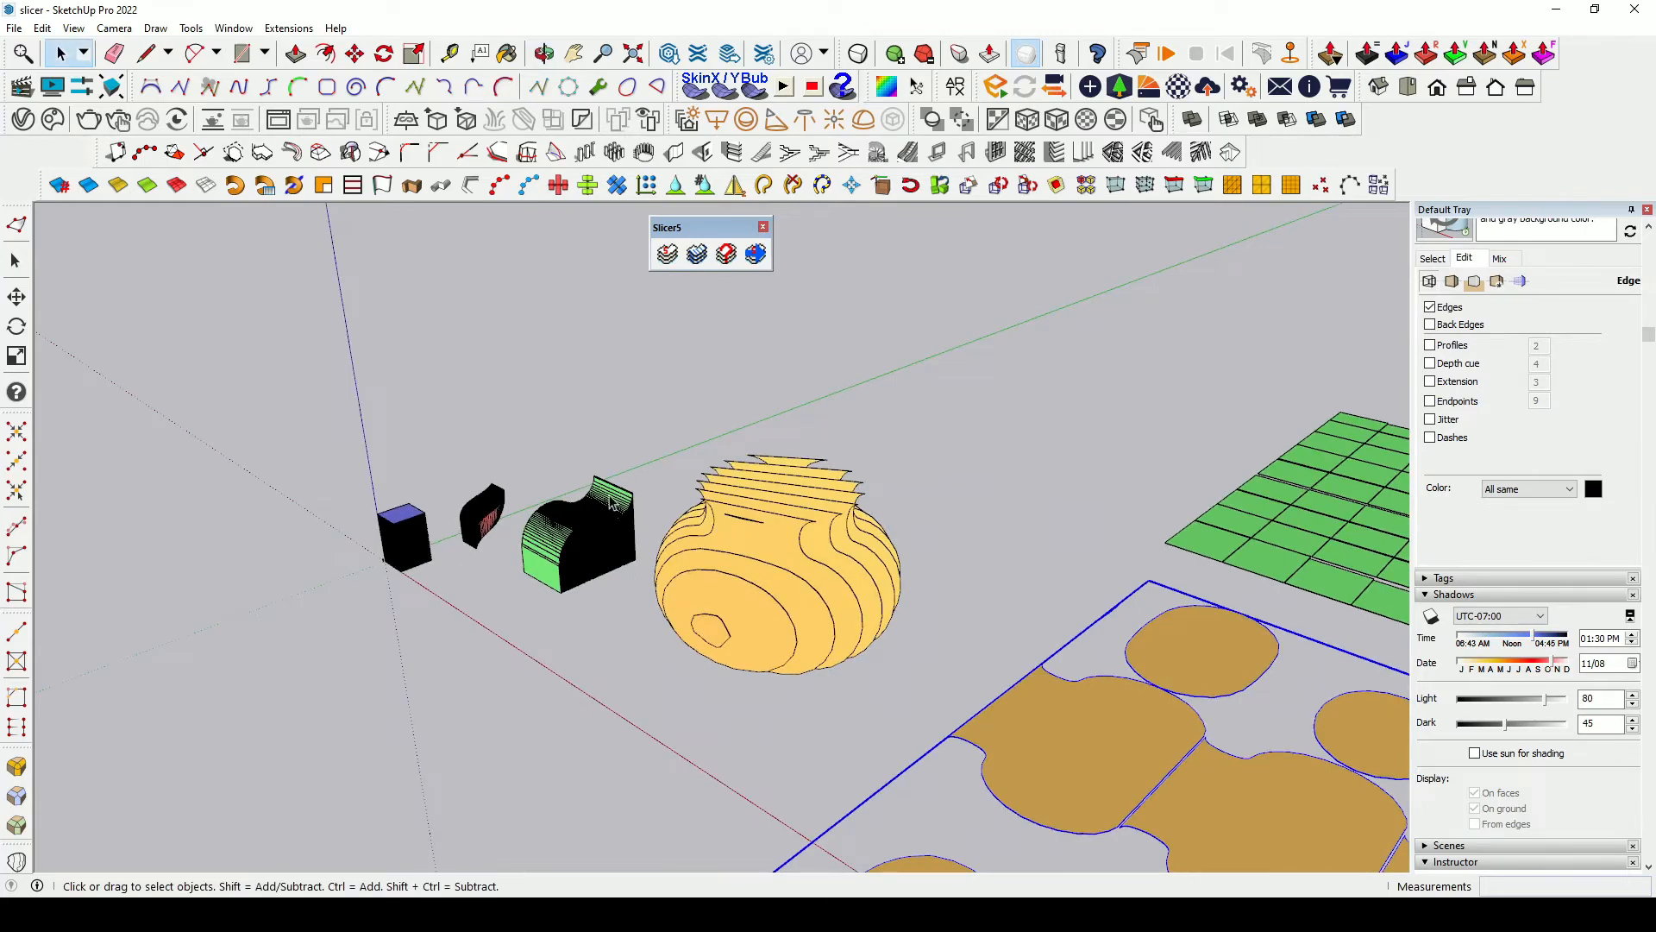
pyautogui.scroll(-3, 612, 503)
pyautogui.scroll(-2, 540, 399)
pyautogui.moveTo(609, 501); pyautogui.dragTo(944, 535, button='middle')
pyautogui.scroll(2, 603, 406)
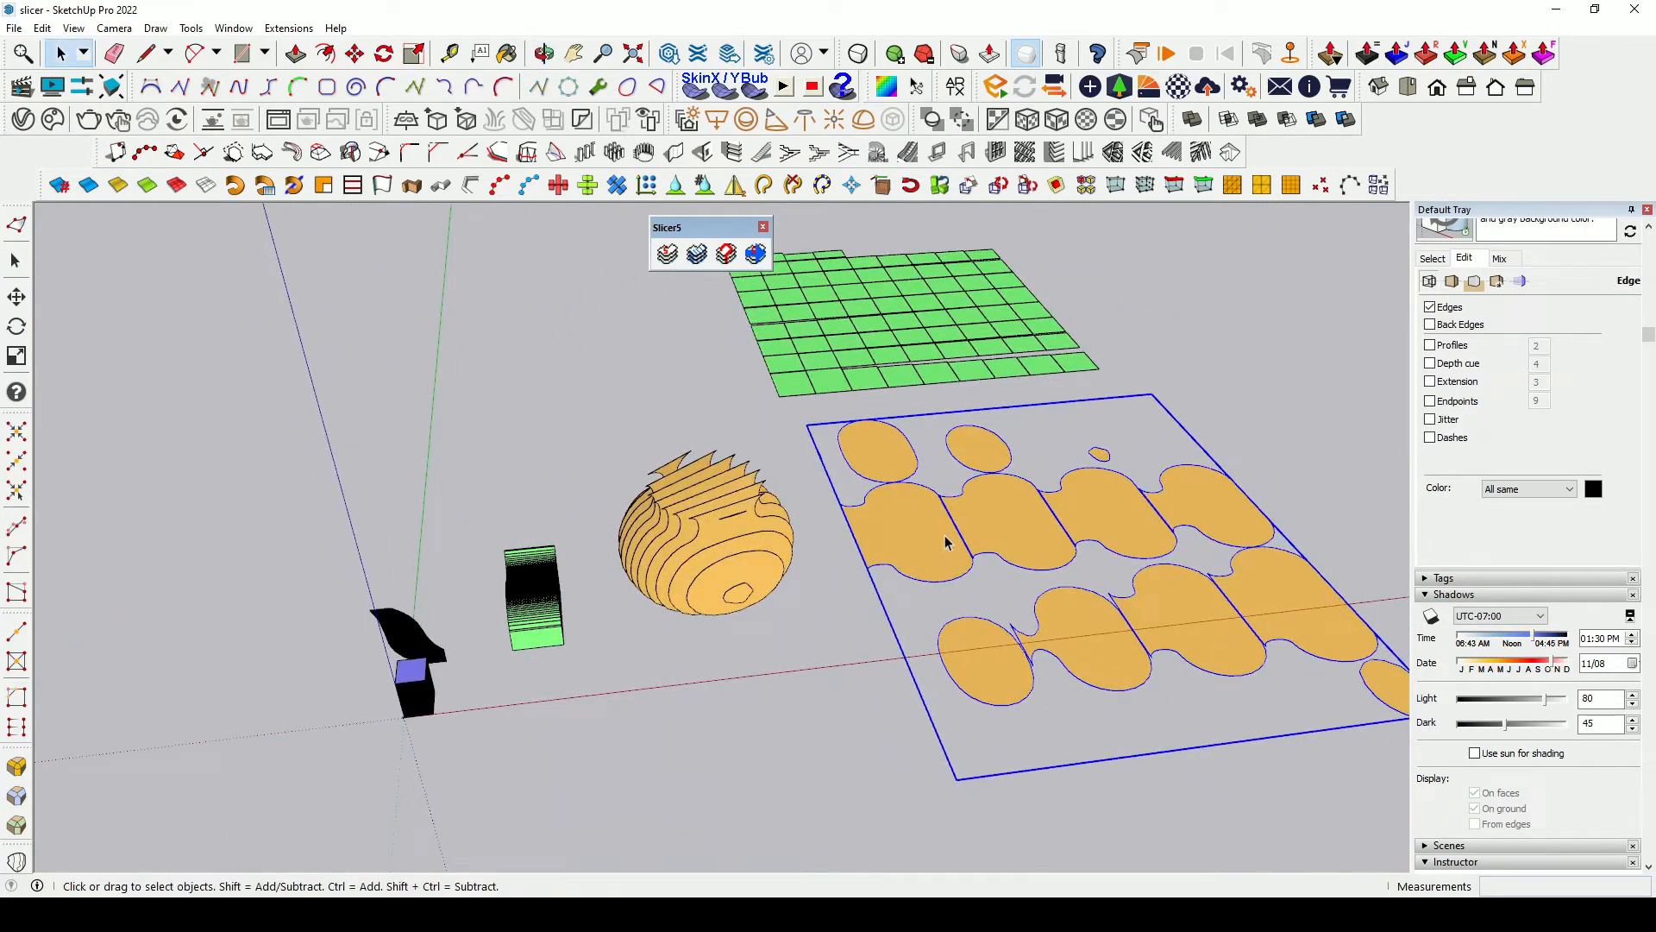